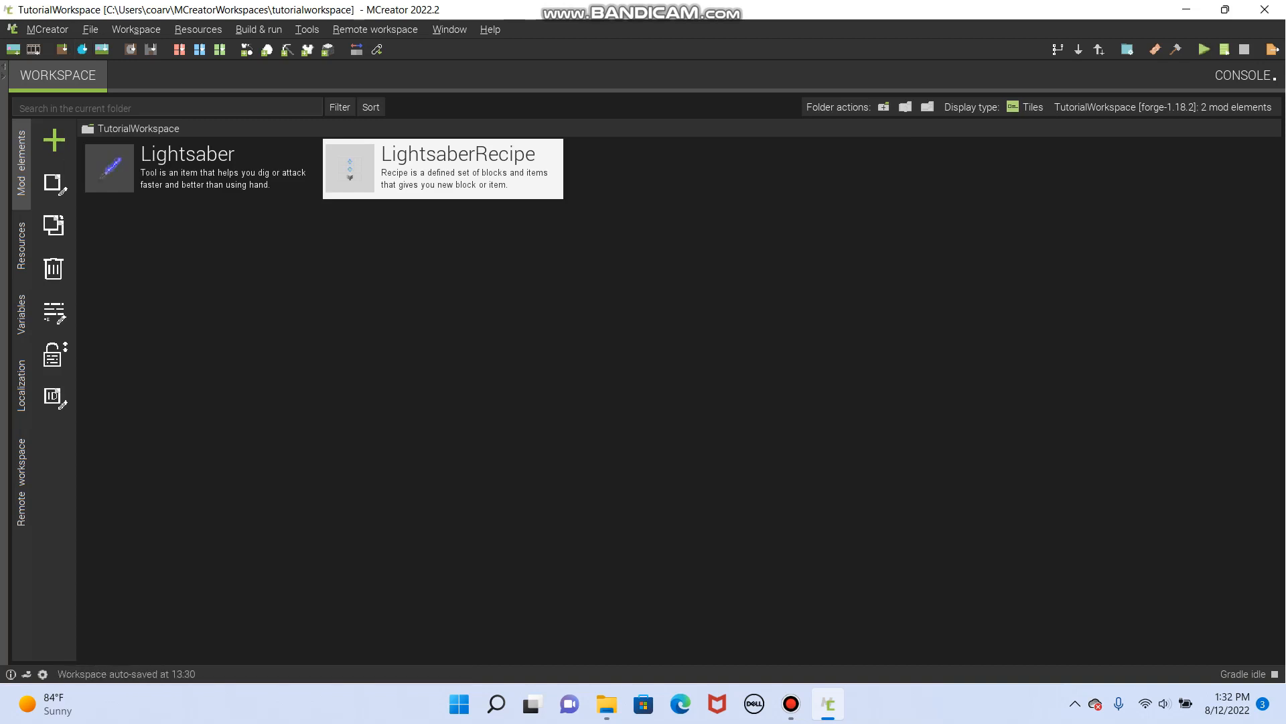
- Create a new Block mod element named CobaltOre
click(55, 141)
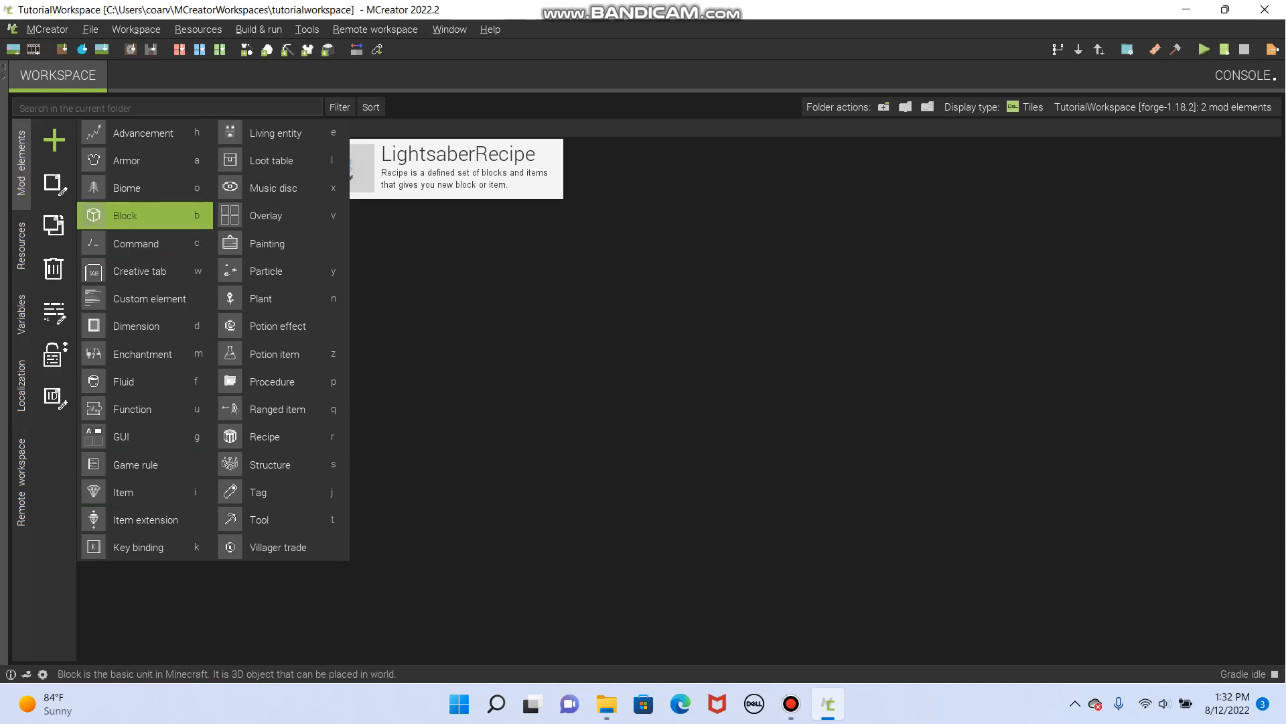
key(Return)
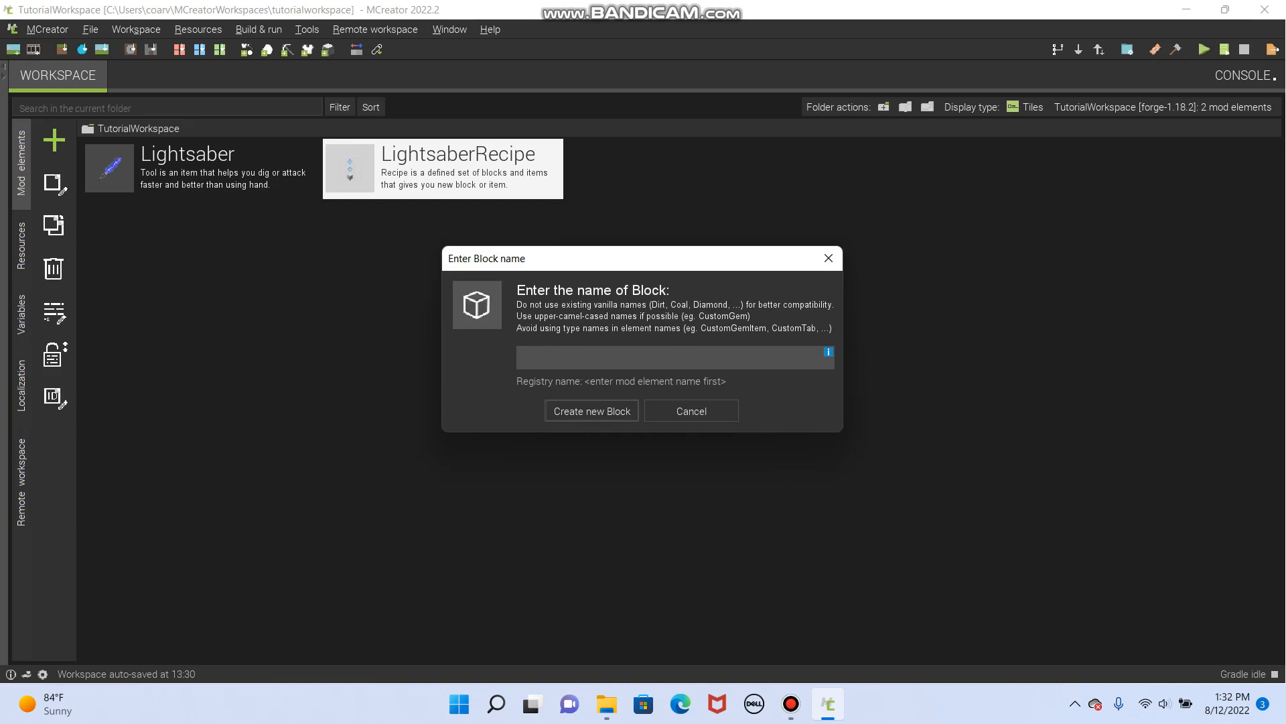
key(Caps_Lock)
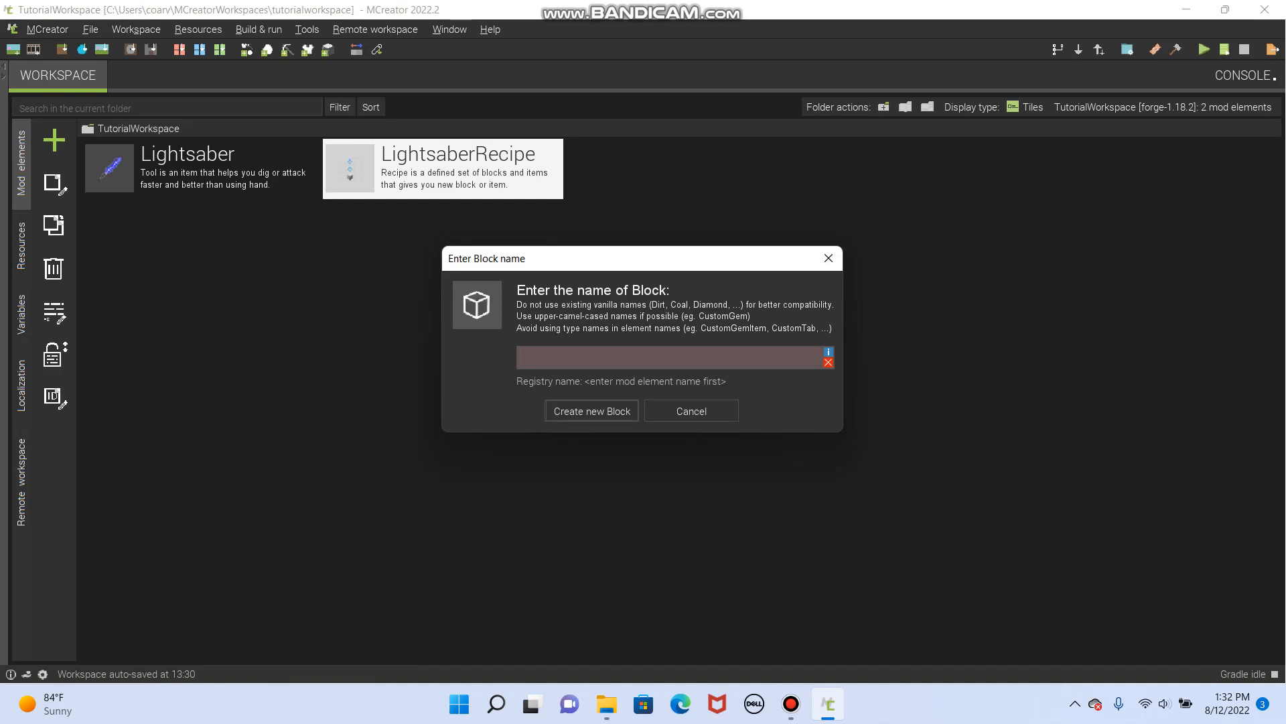
text(C)
key(BackSpace)
text(Cobalt)
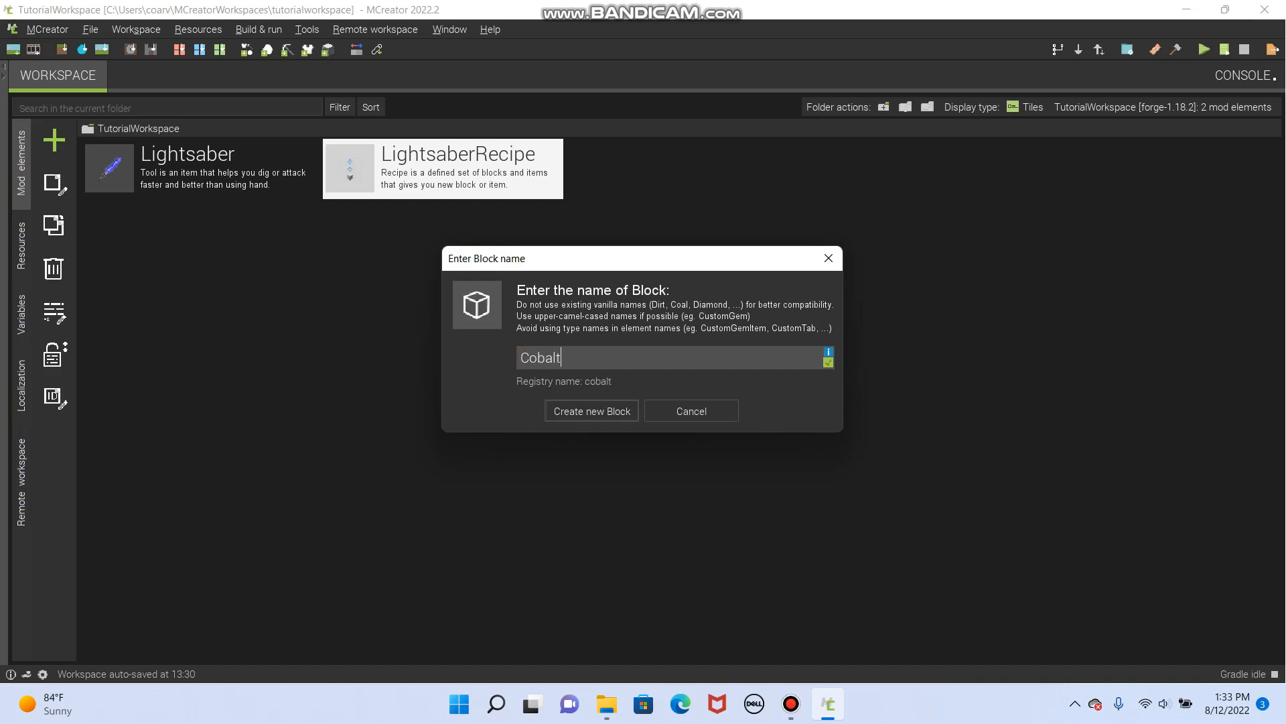
text(_Ore)
key(Return)
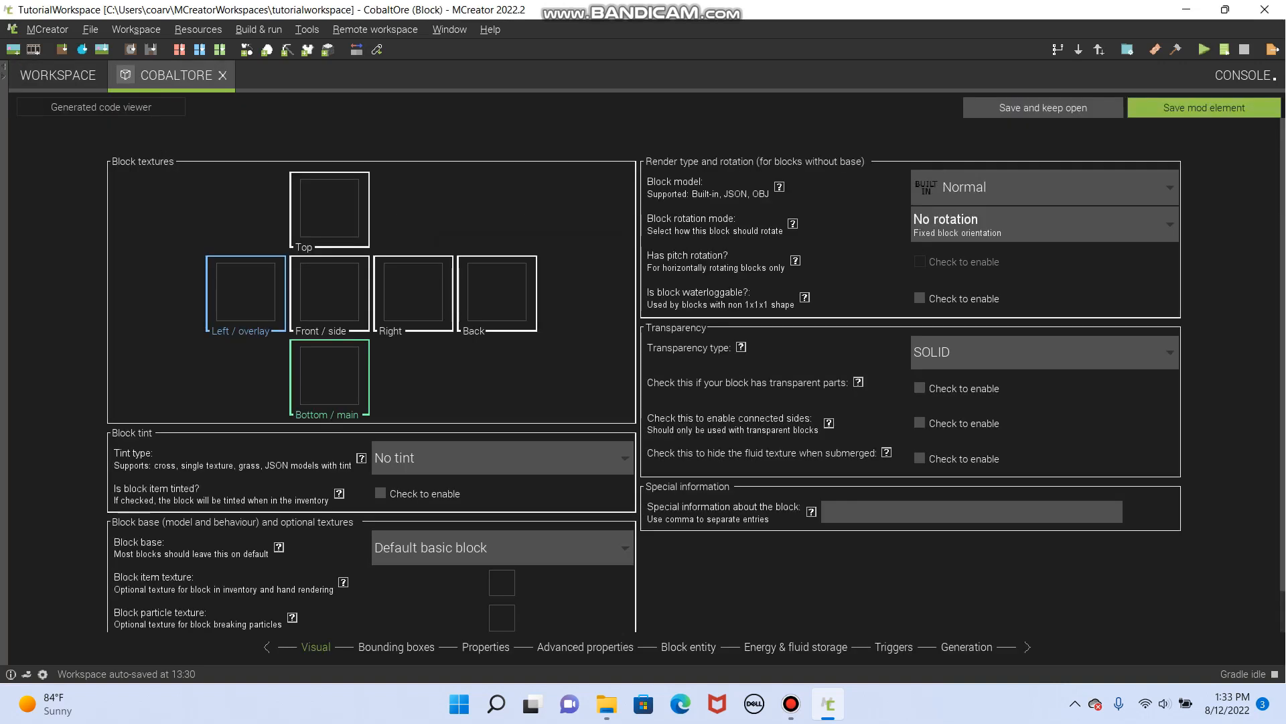
- Start a new texture from scratch for the block's left/overlay face, using Template as the fill
click(246, 292)
click(367, 179)
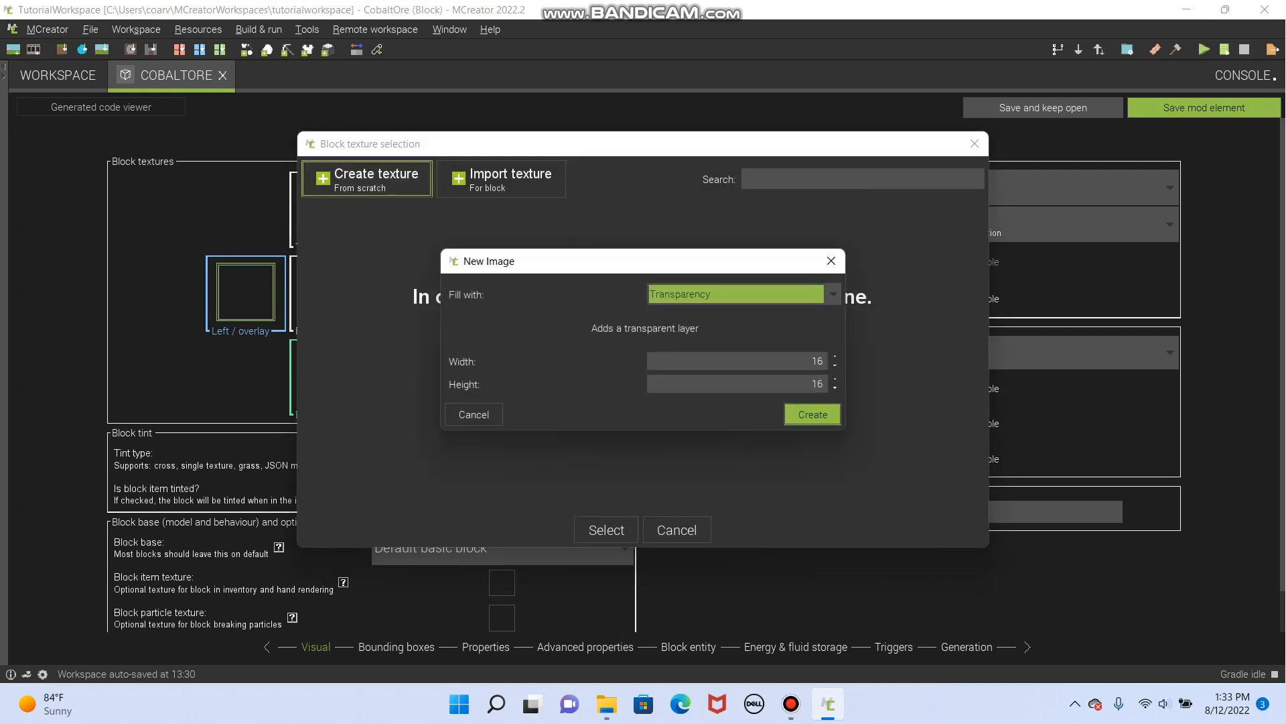
click(737, 293)
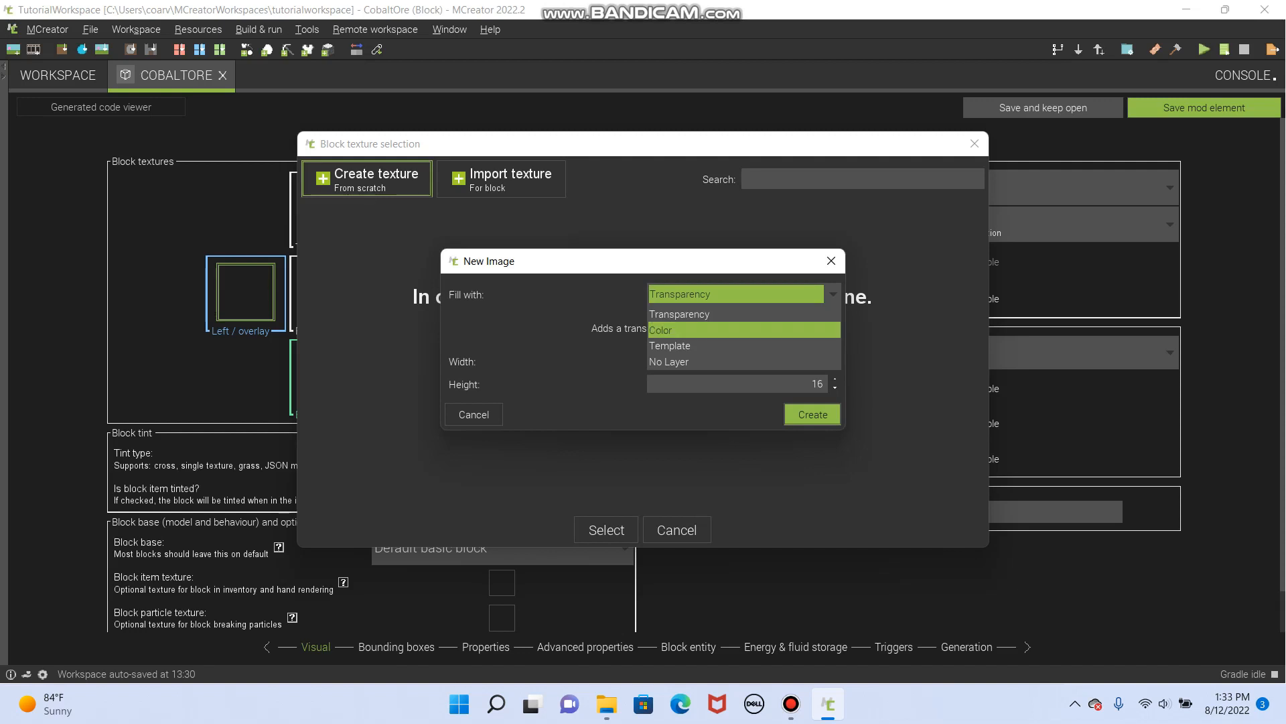
click(670, 345)
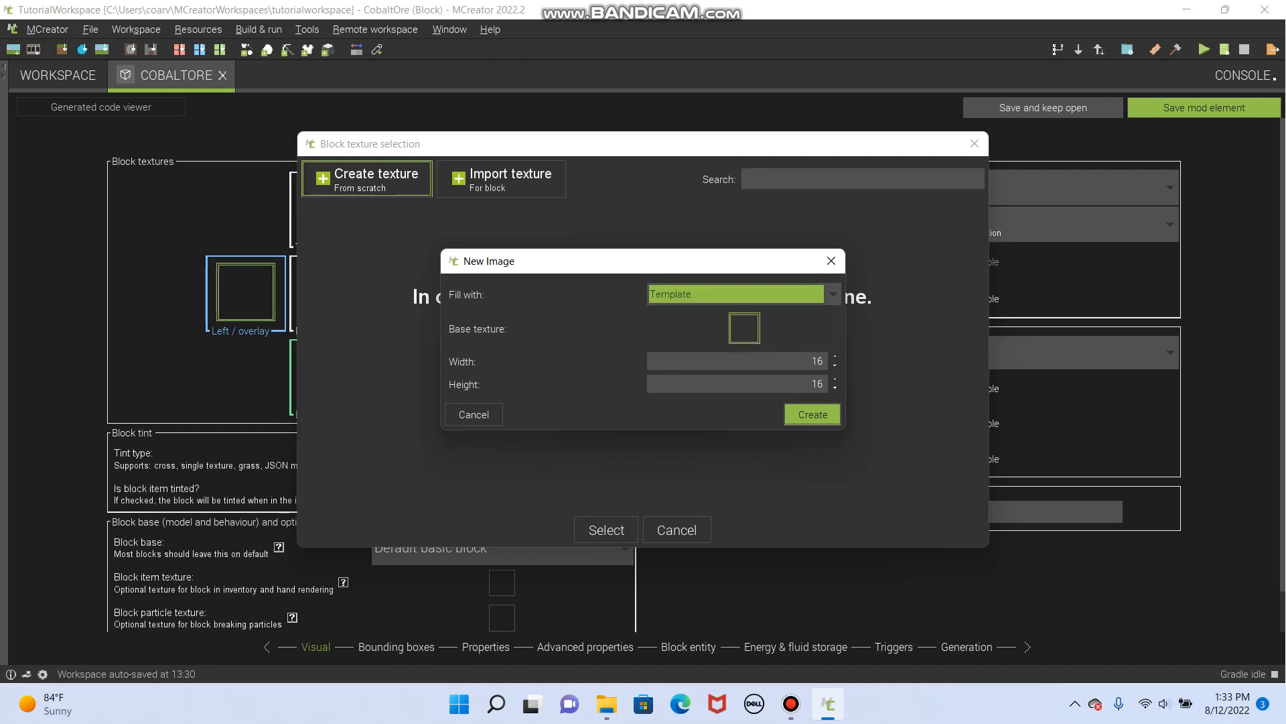
- Choose the gray stone-like template as the base texture and create the 16 by 16 image
click(744, 329)
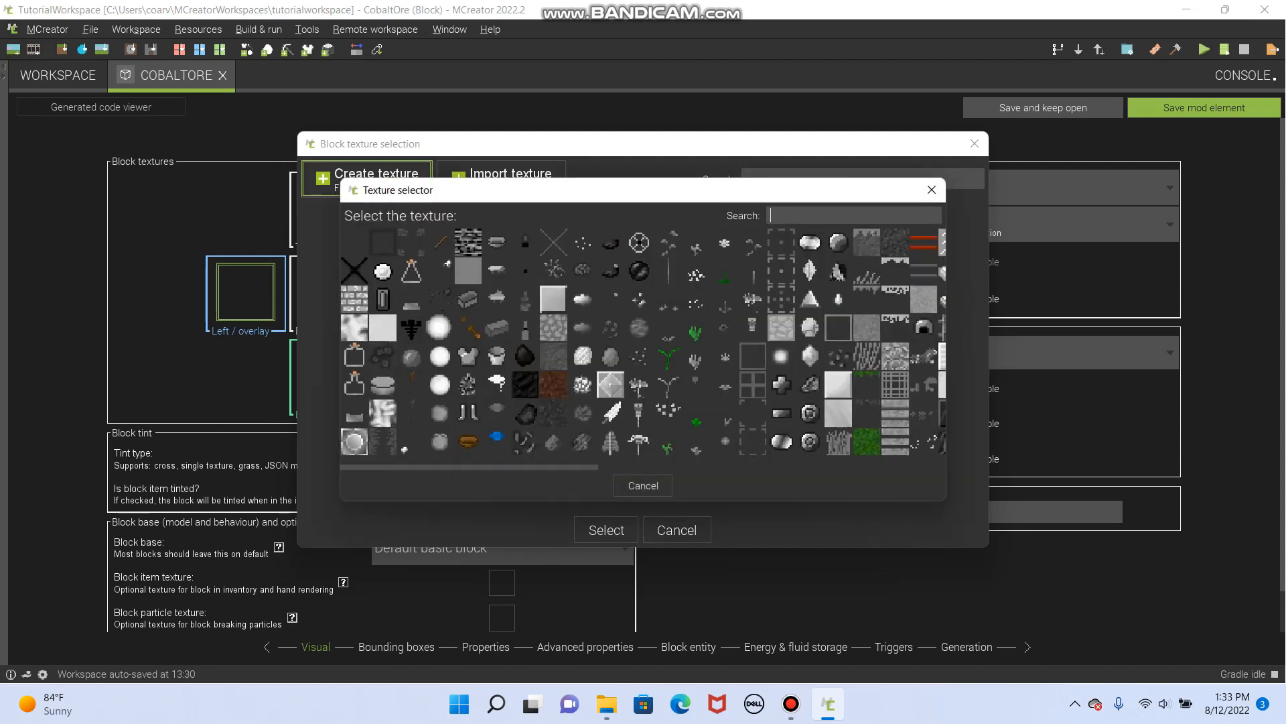
scroll(643, 342, right, 5)
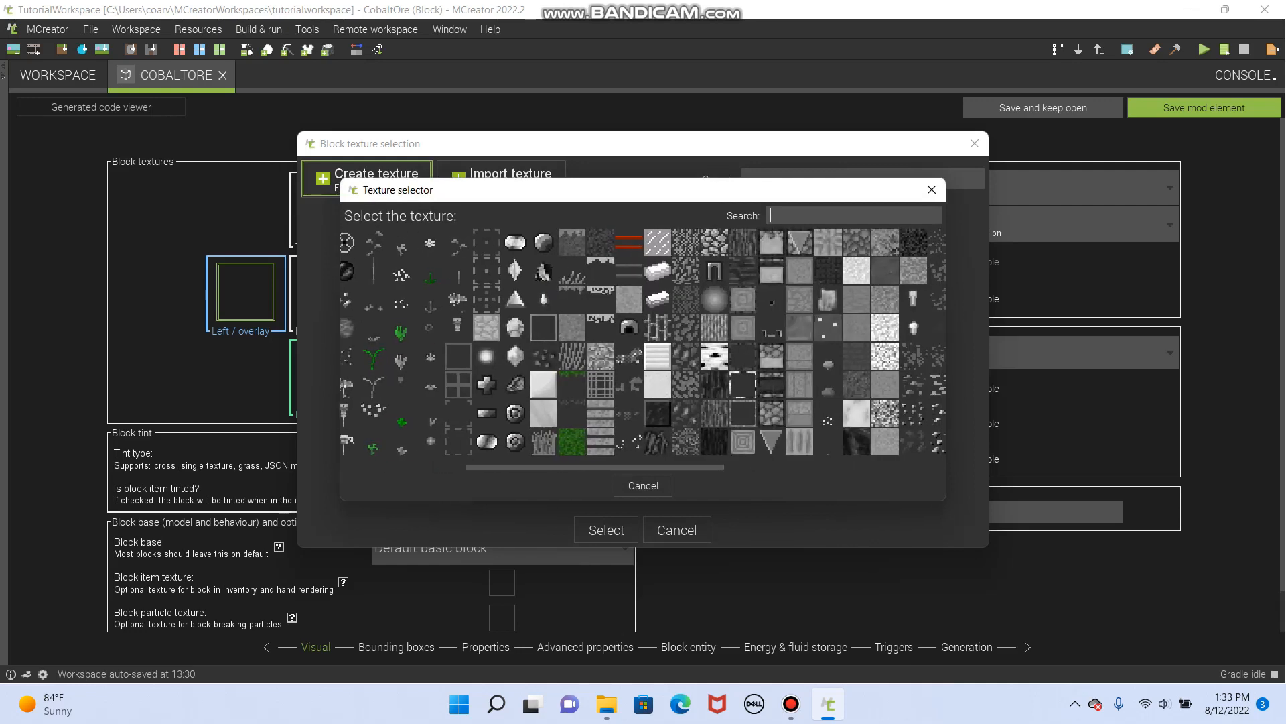
scroll(643, 342, right, 3)
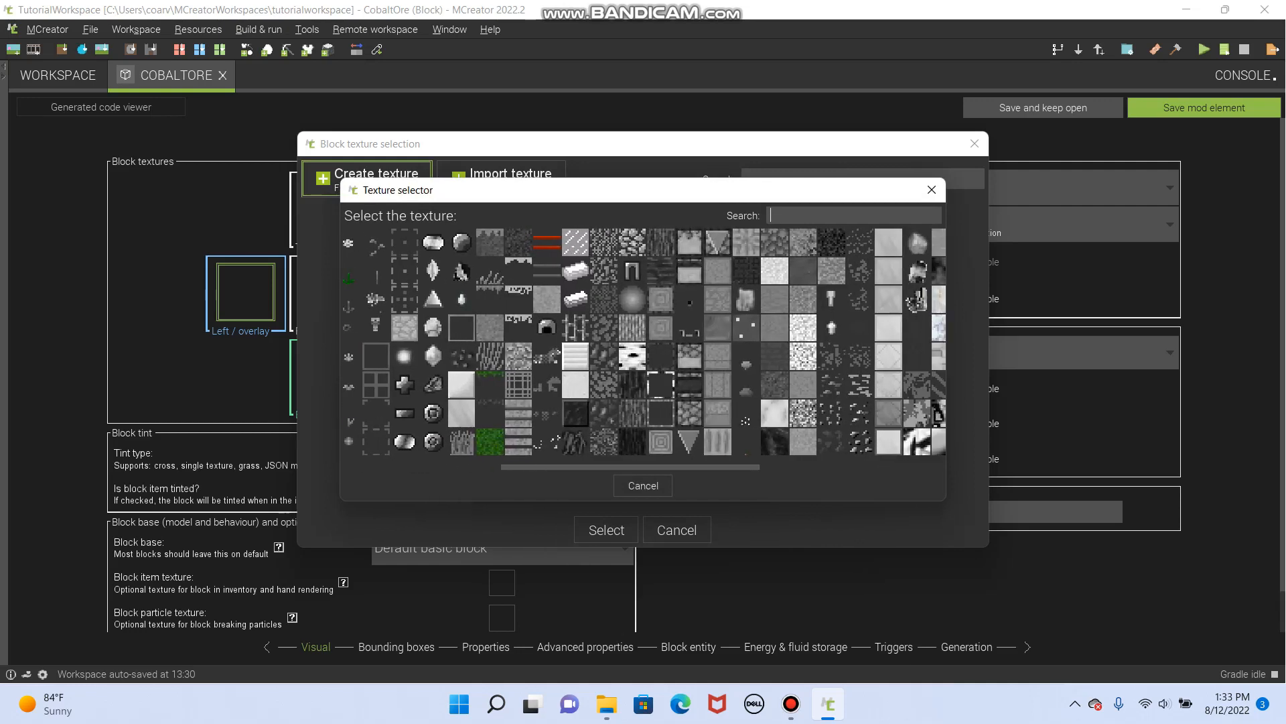
scroll(643, 342, left, 1)
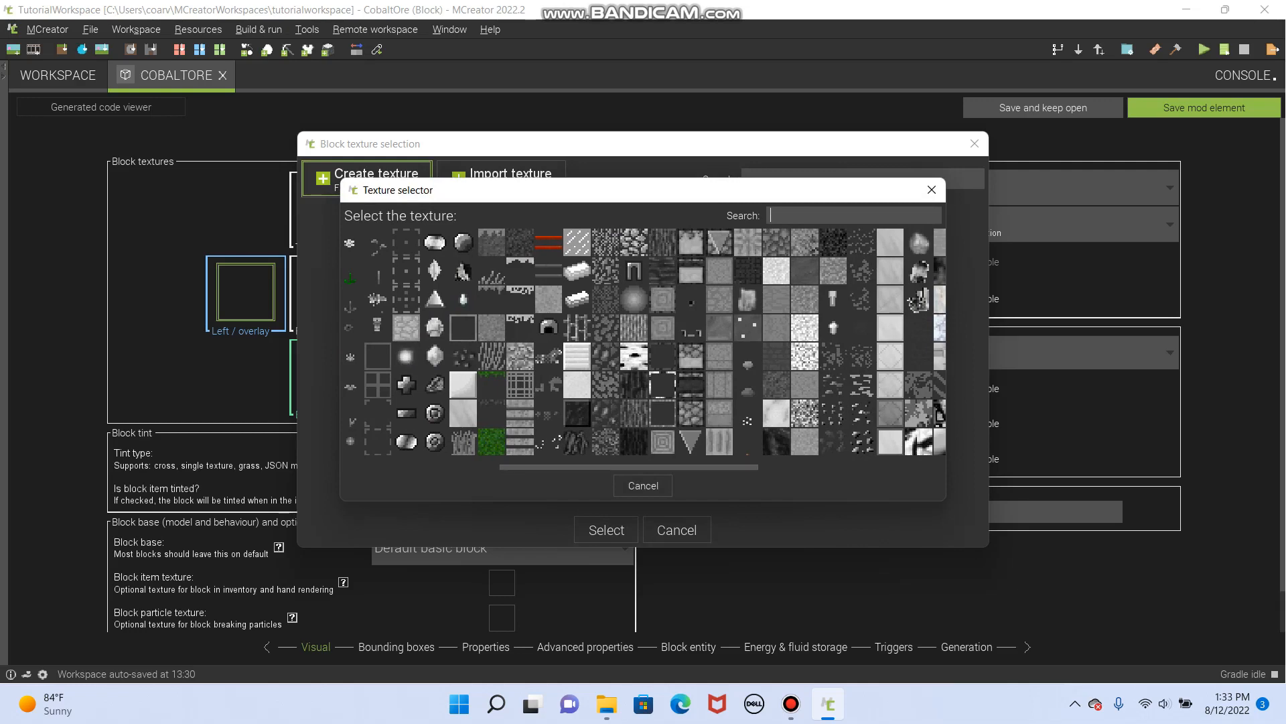
scroll(644, 342, right, 4)
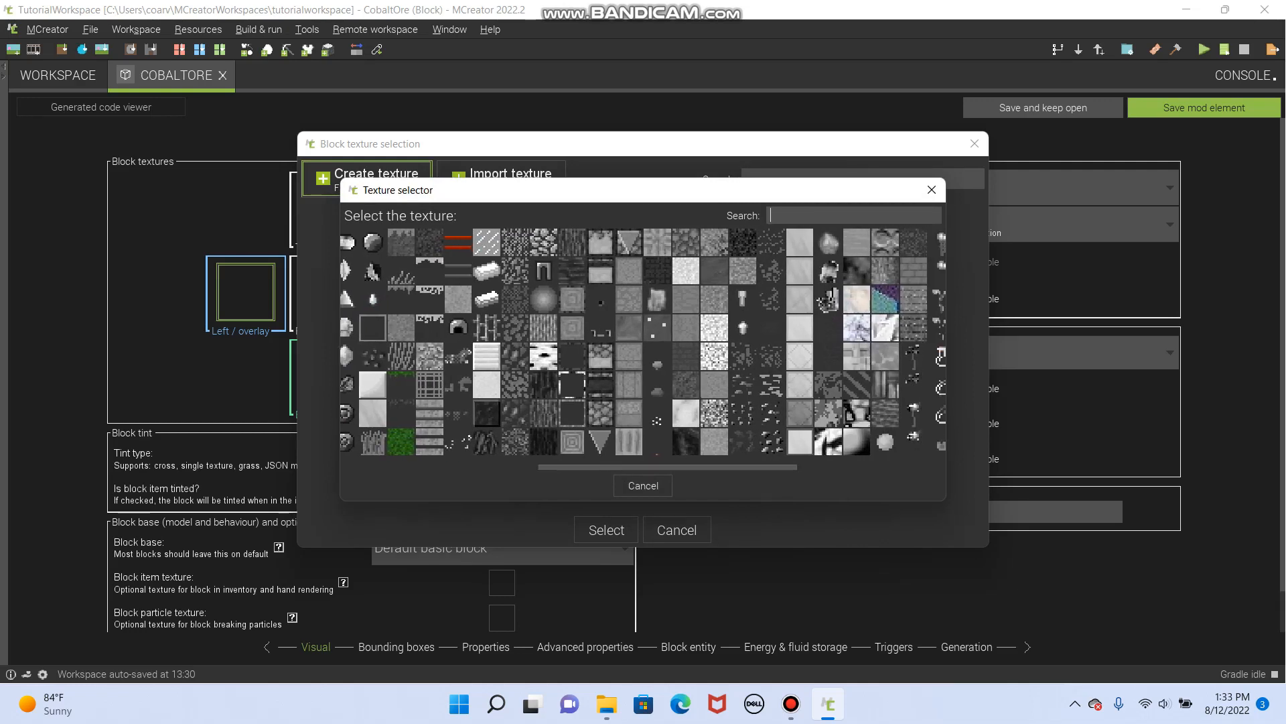
scroll(643, 341, right, 7)
scroll(643, 342, right, 8)
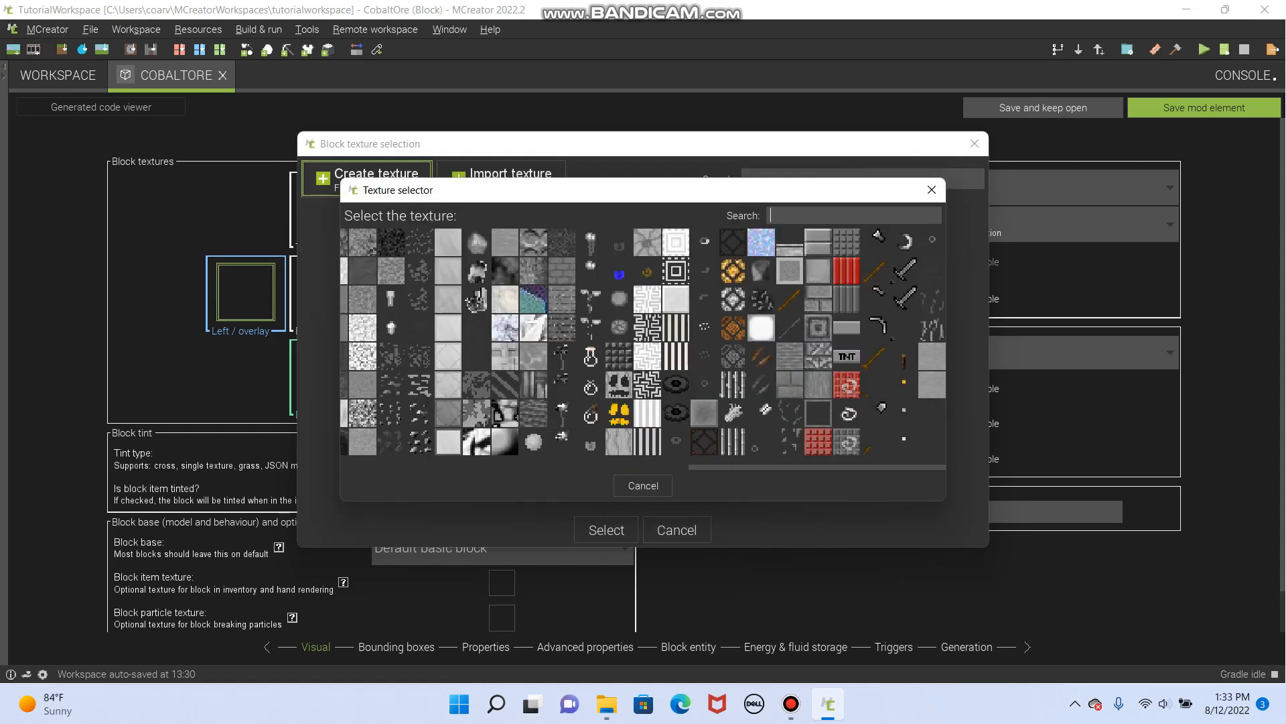
scroll(643, 342, left, 5)
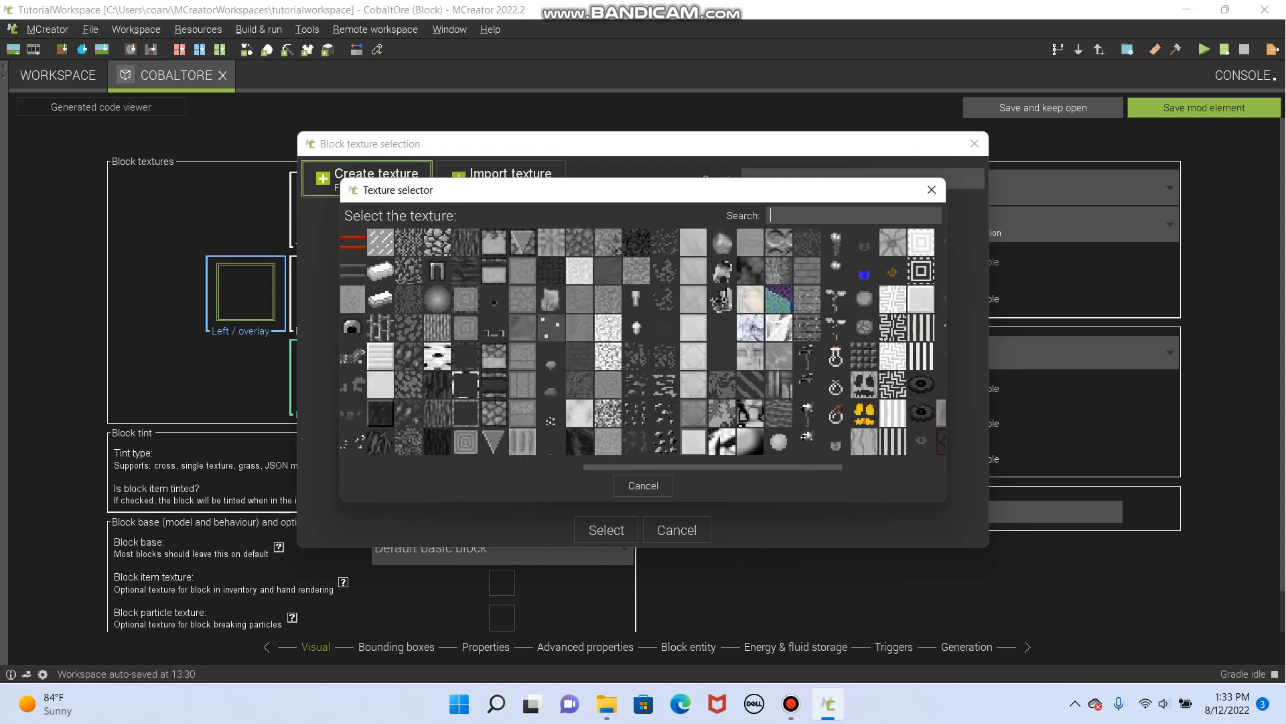
scroll(644, 342, left, 1)
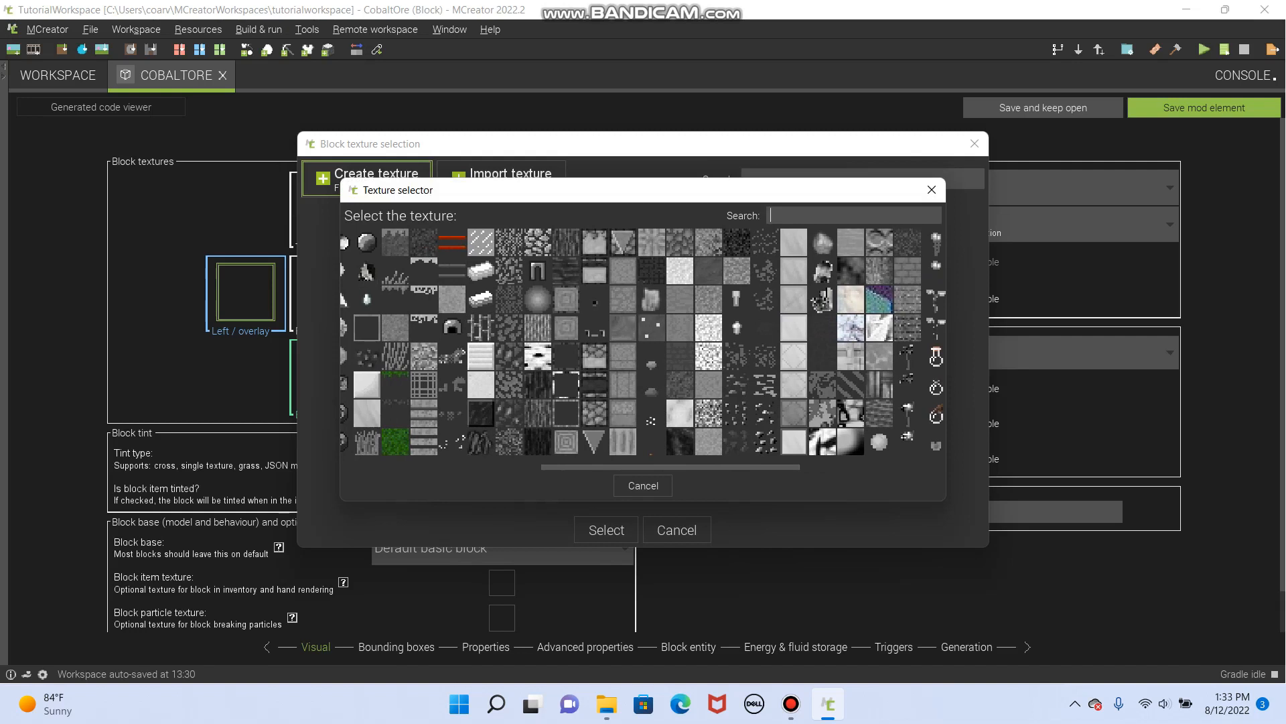
scroll(643, 341, left, 1)
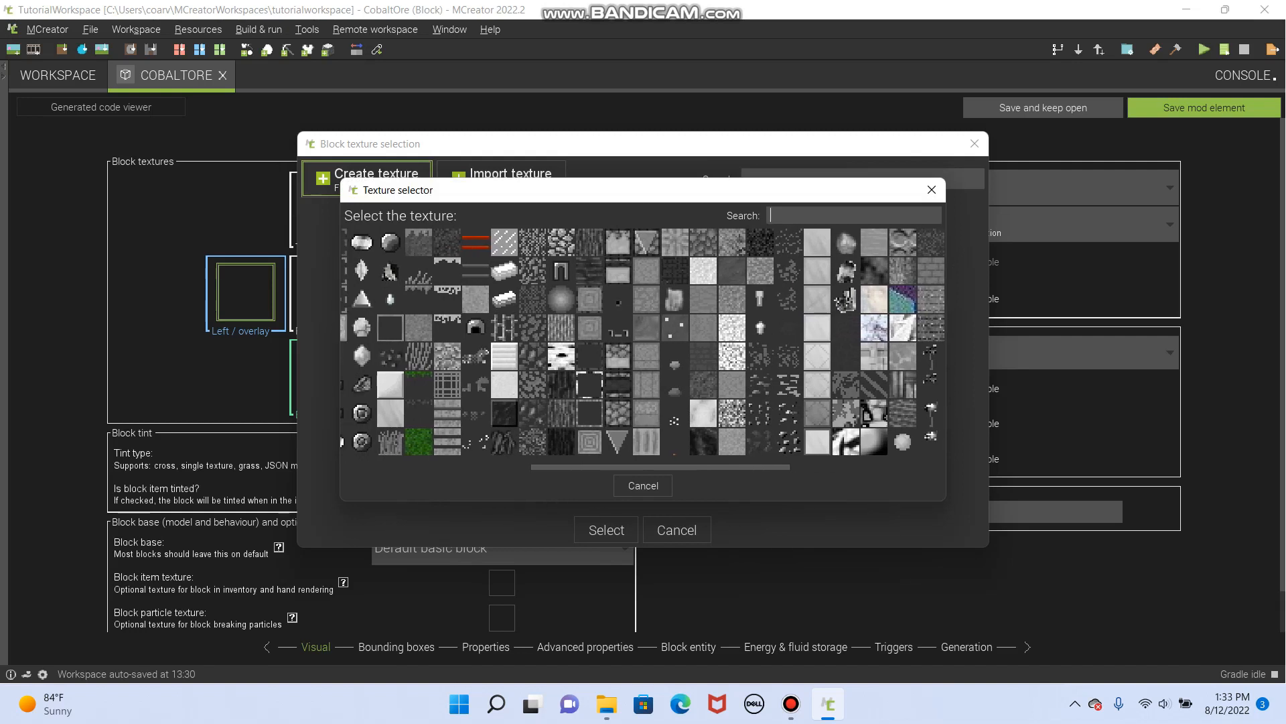
scroll(643, 342, left, 1)
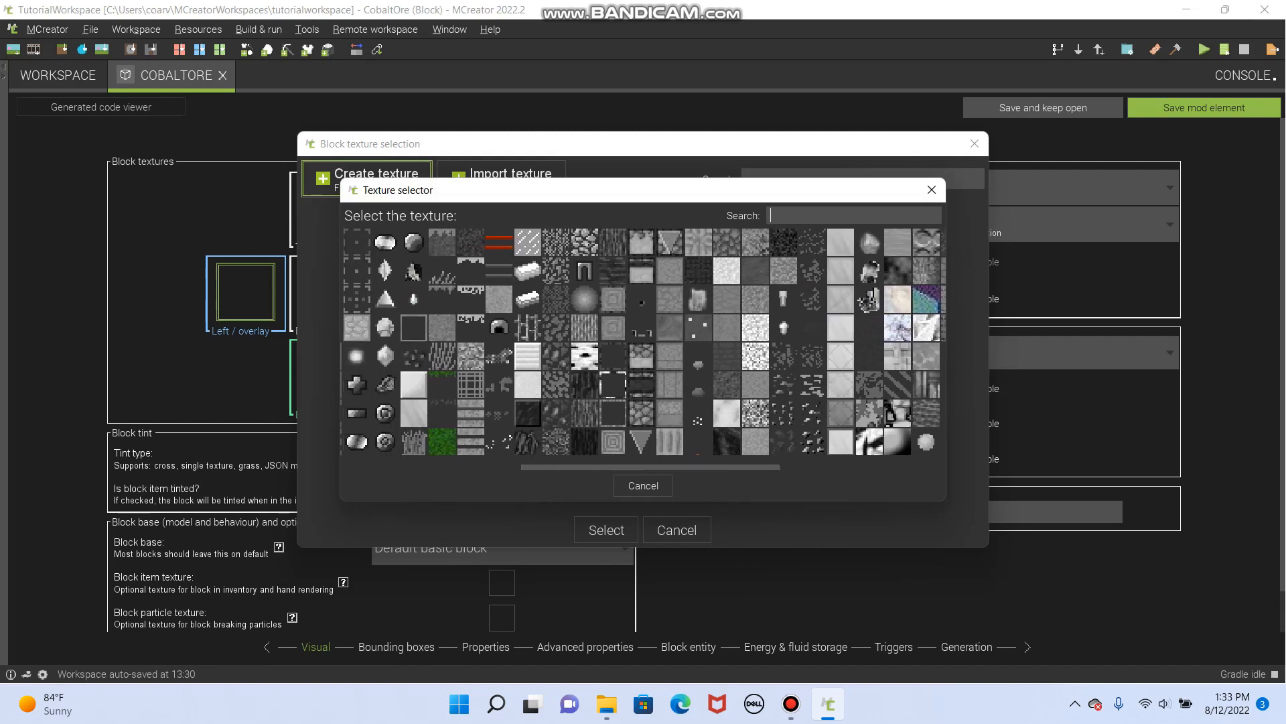
scroll(644, 342, left, 1)
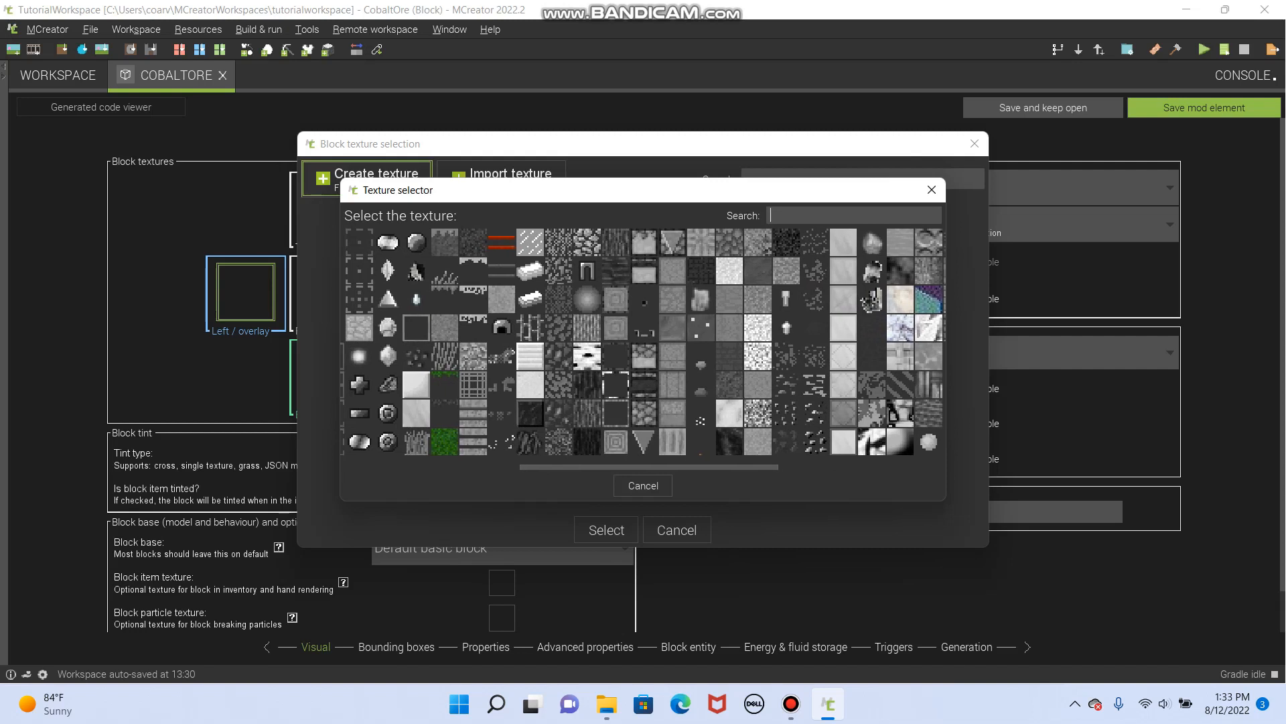
click(843, 241)
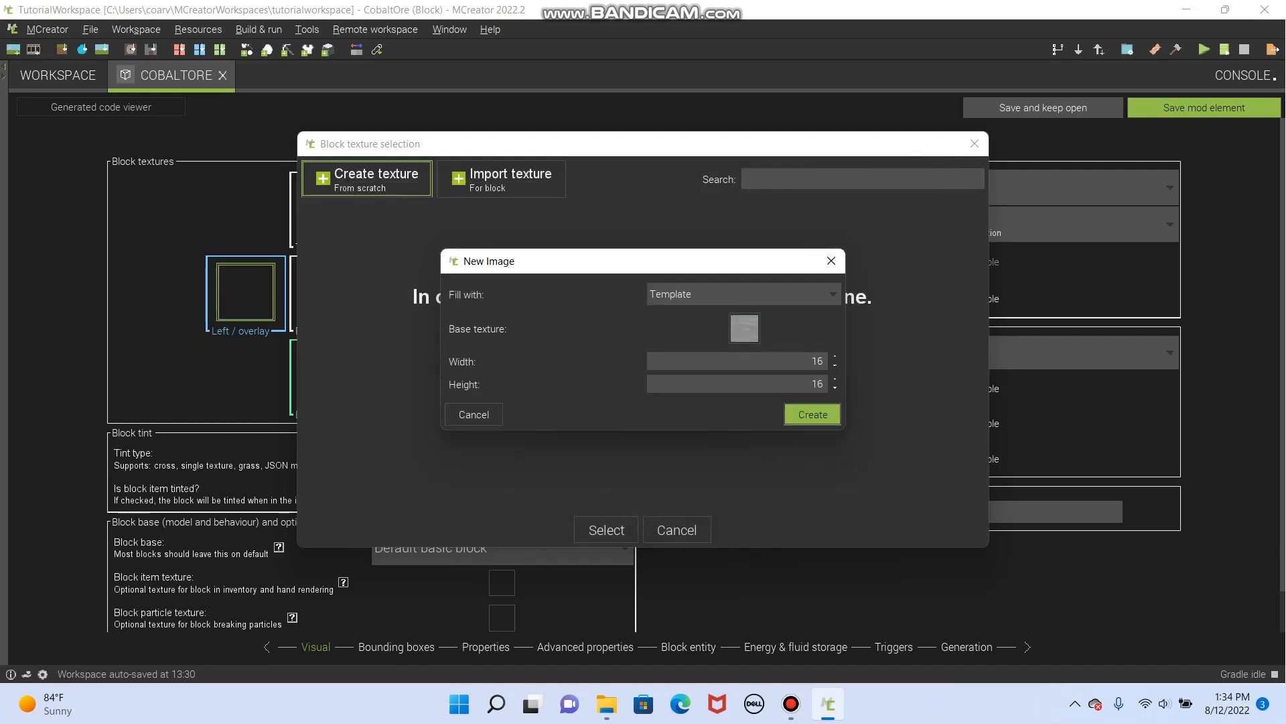
click(813, 414)
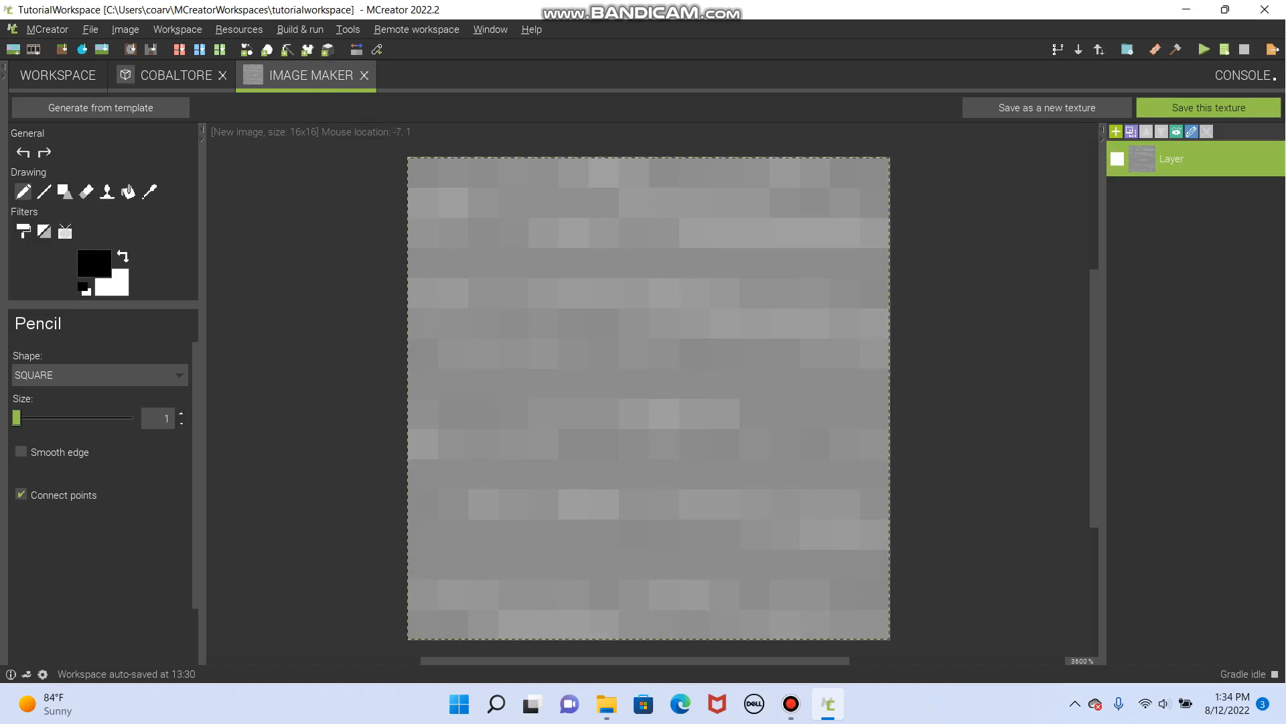
- Set the foreground color to black with a transparency of 83
click(94, 262)
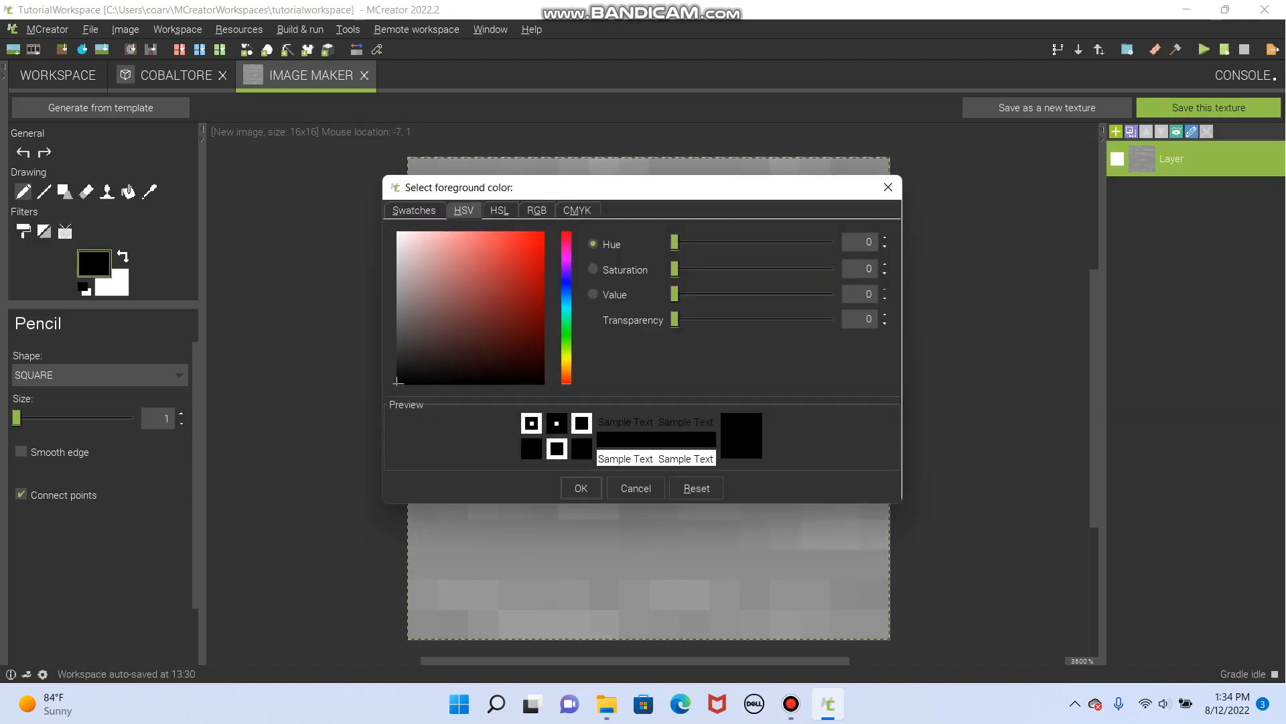
drag(675, 319, 806, 319)
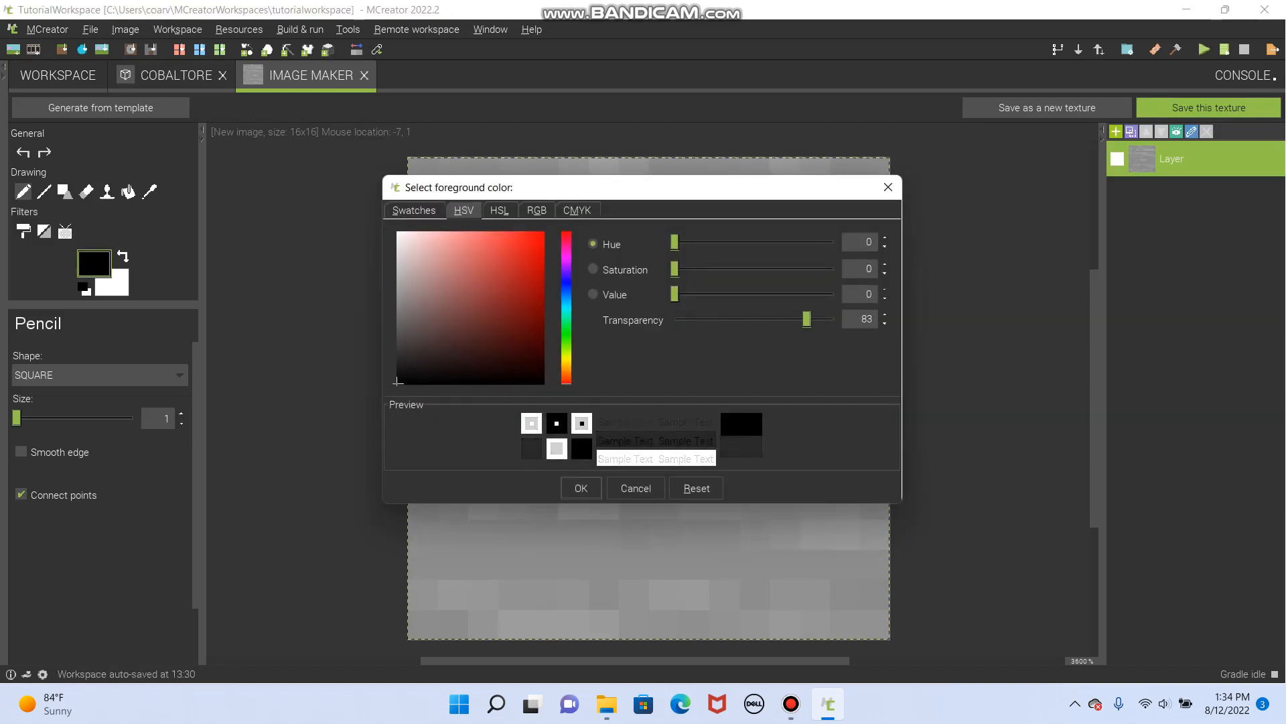
click(581, 488)
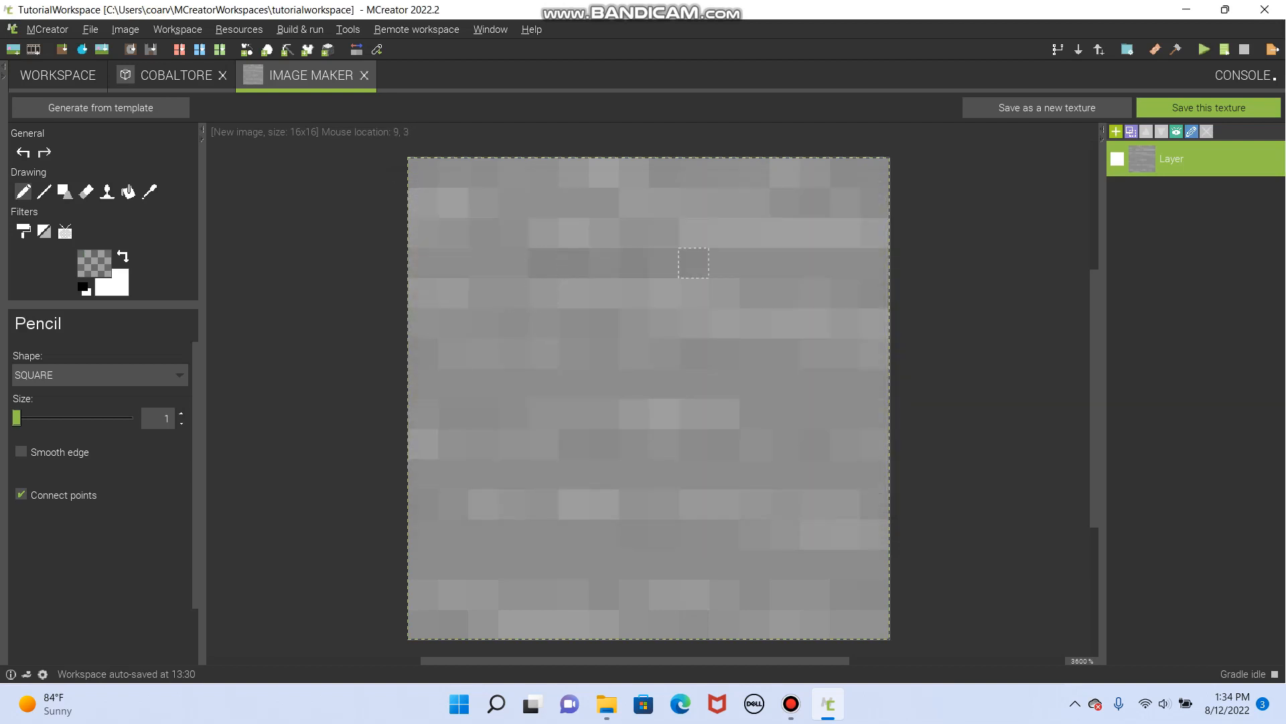
- Darken scattered pixels across the stone texture with the Pencil to add variation
click(755, 413)
click(814, 413)
drag(544, 474, 483, 473)
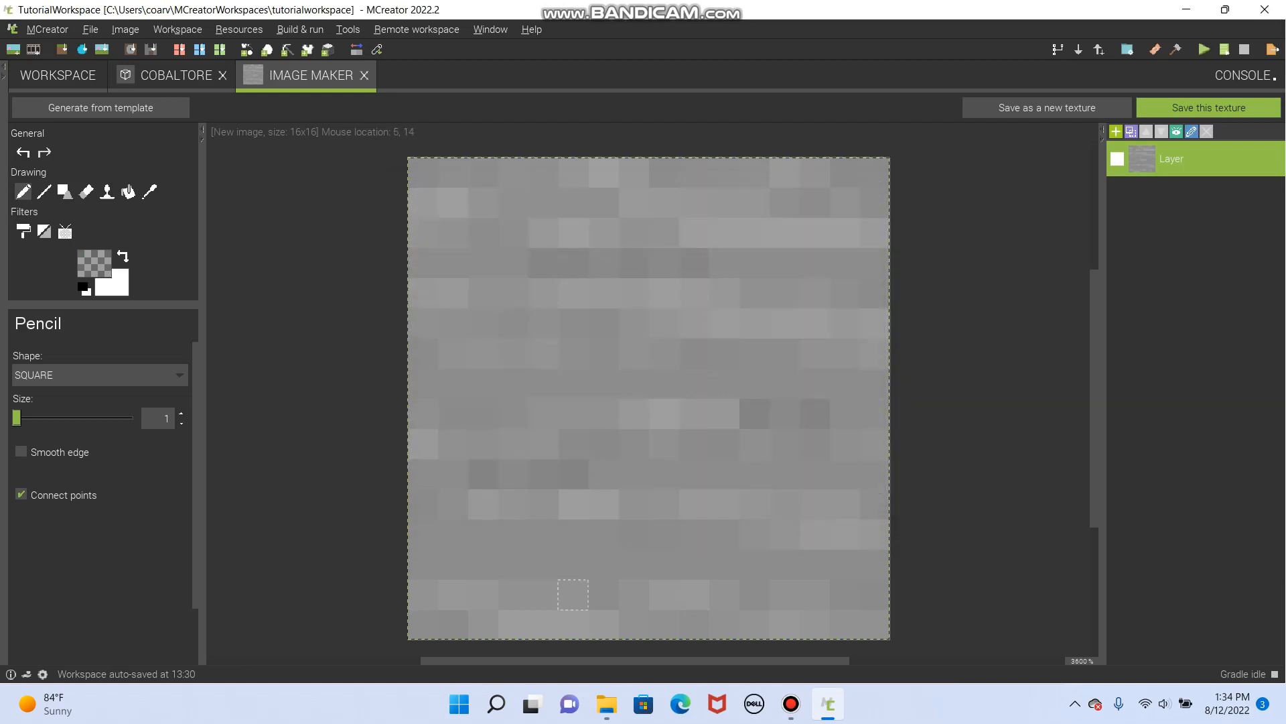
click(664, 595)
click(664, 203)
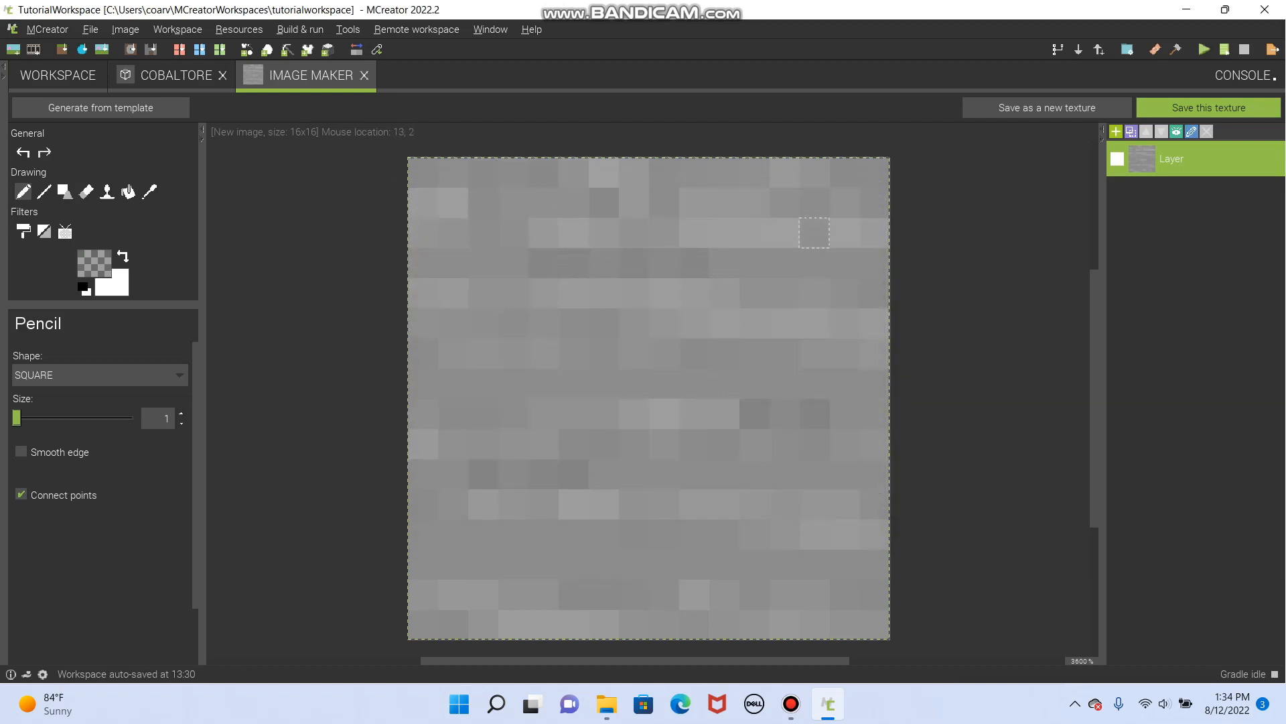
click(513, 353)
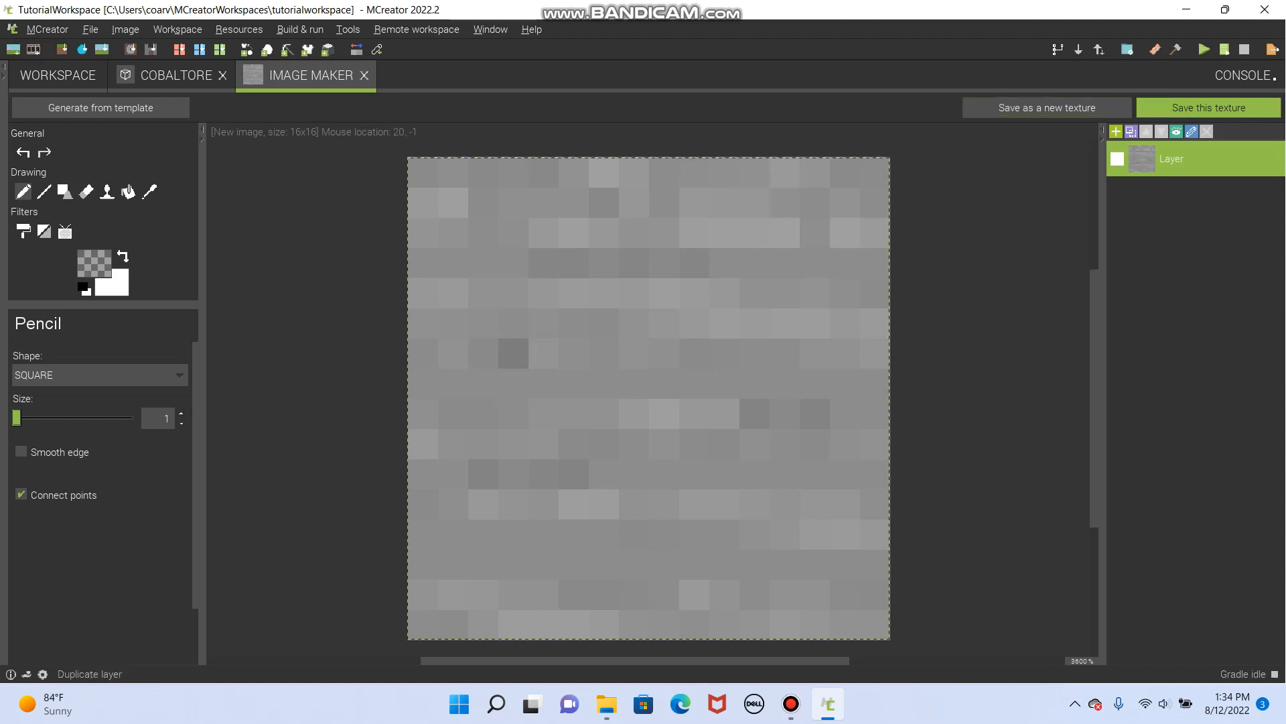
- Add a 16 by 16 layer filled from the template of scattered ore chunks
click(1116, 132)
click(744, 280)
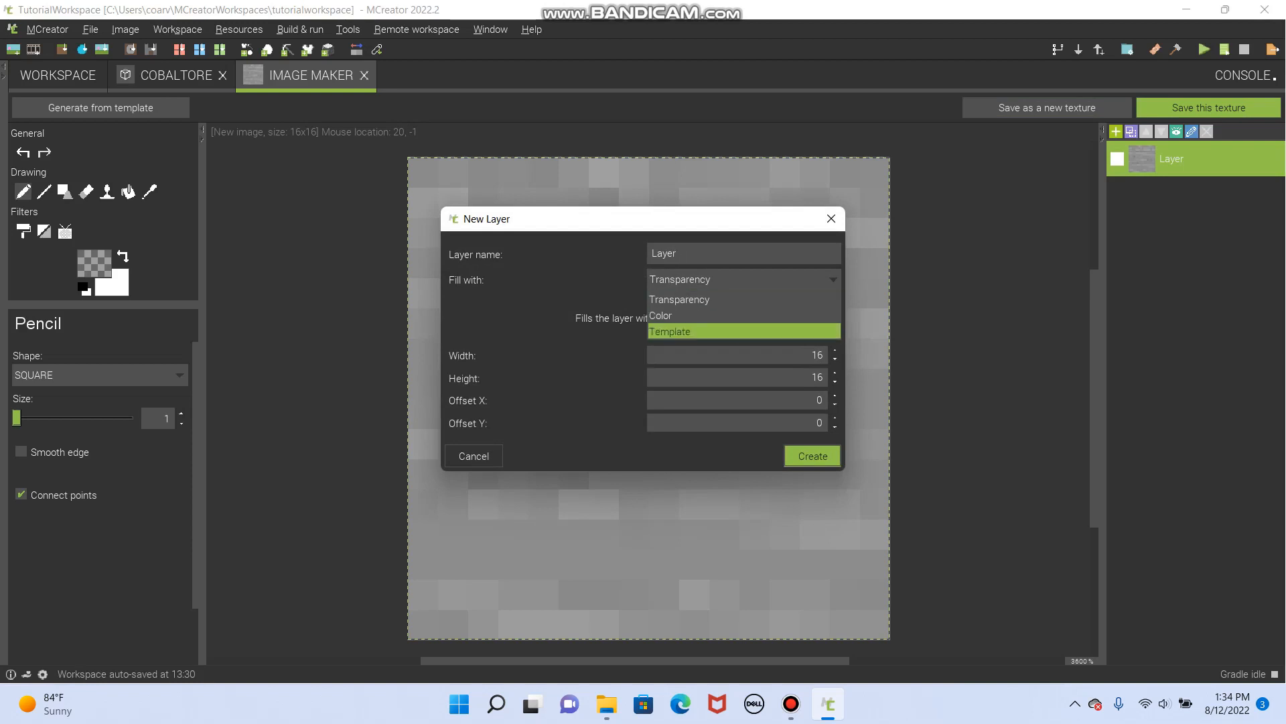
click(744, 331)
click(745, 318)
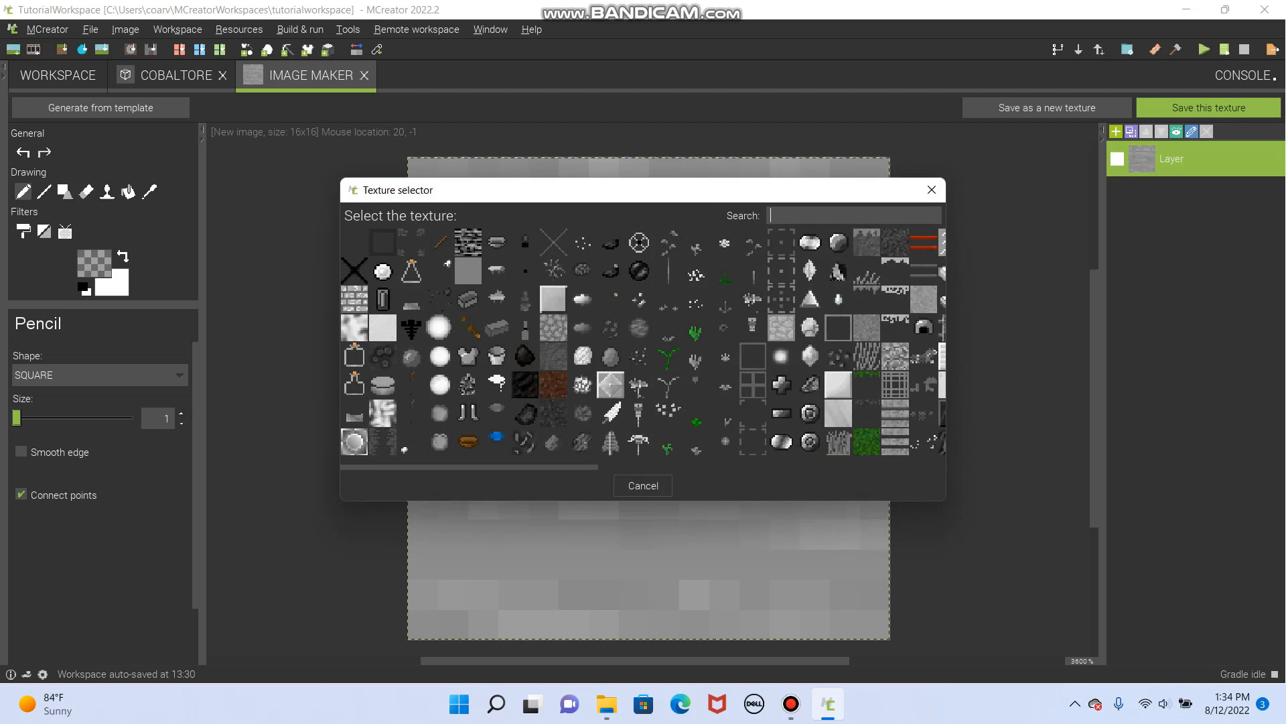
click(639, 355)
click(745, 317)
scroll(643, 342, right, 10)
scroll(643, 342, right, 2)
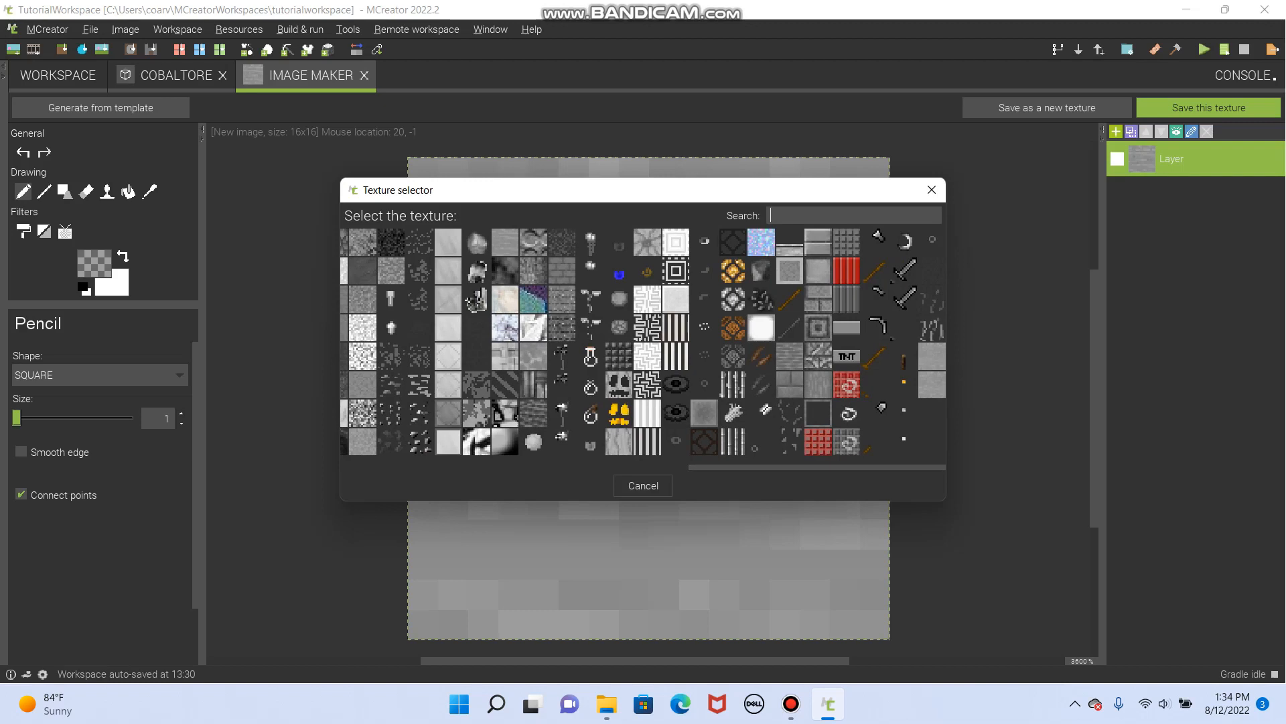
click(421, 442)
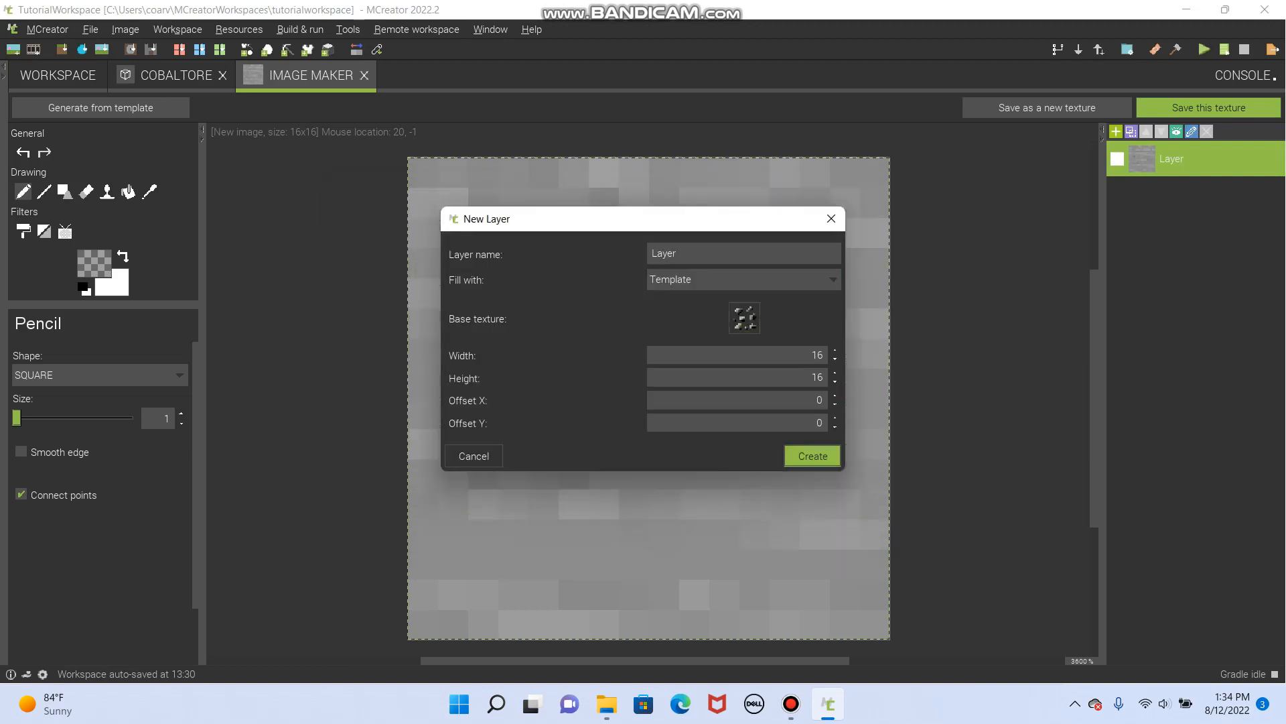
click(813, 455)
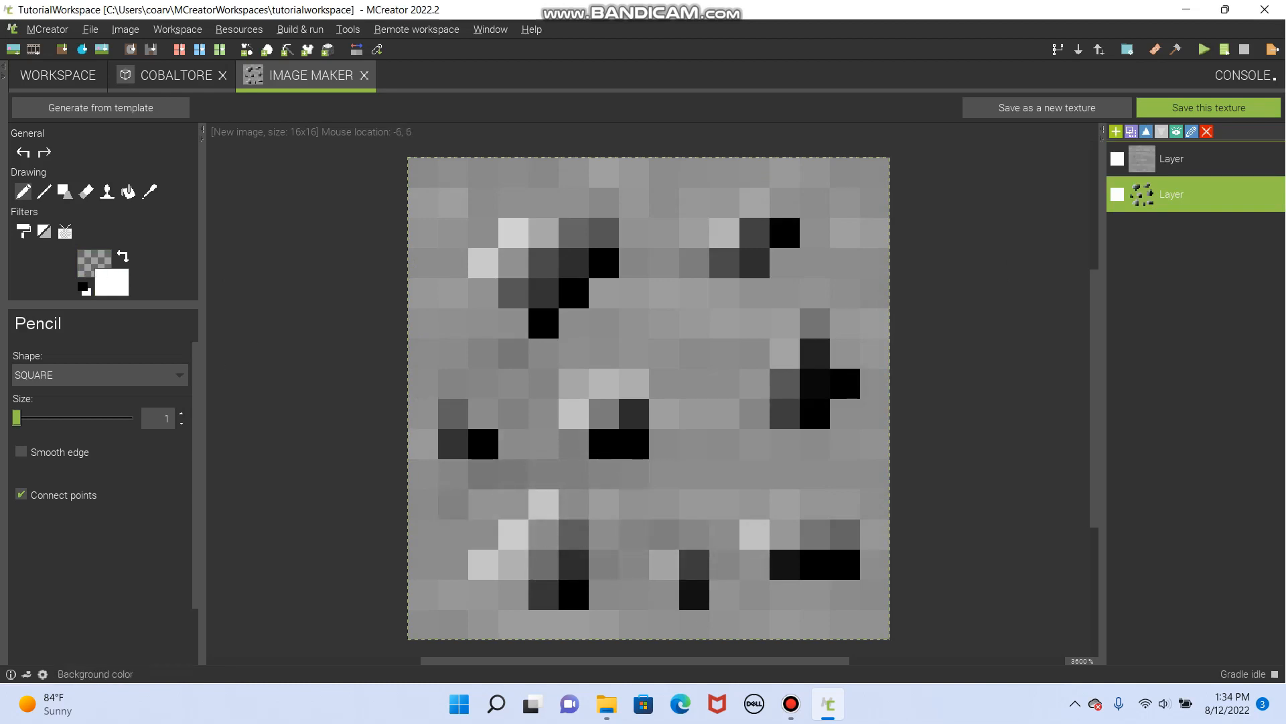
- Swap the foreground and background colors, scribble white over the ore layer with the Pencil, and hide that layer
click(123, 256)
mouse_move(604, 233)
mouse_down()
mouse_move(513, 323)
mouse_move(695, 534)
mouse_move(573, 565)
mouse_up()
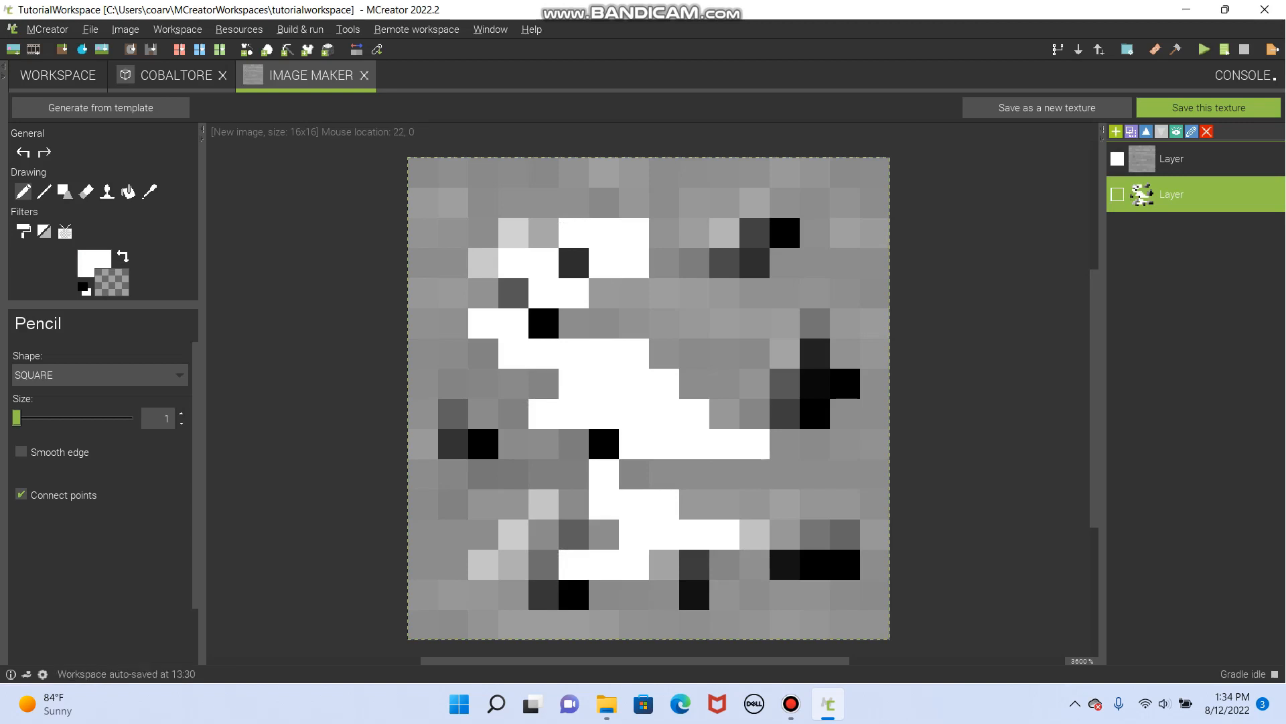
click(1173, 159)
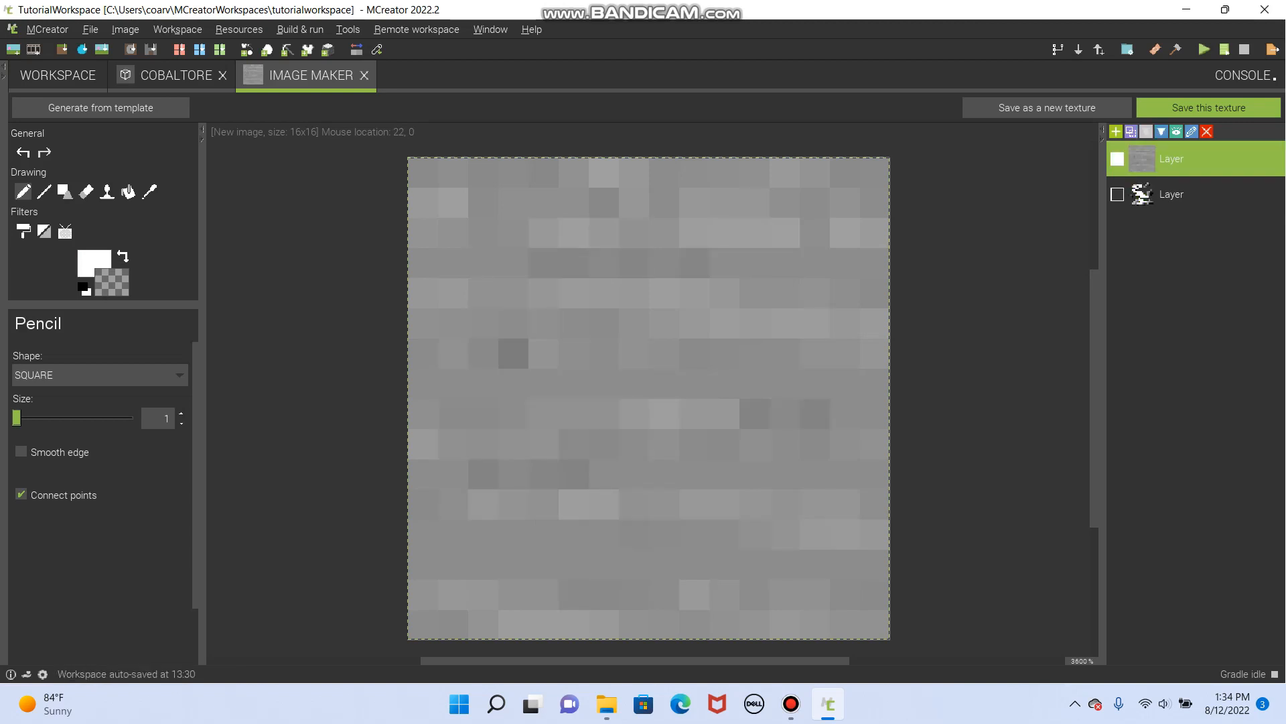
drag(1173, 194, 1172, 149)
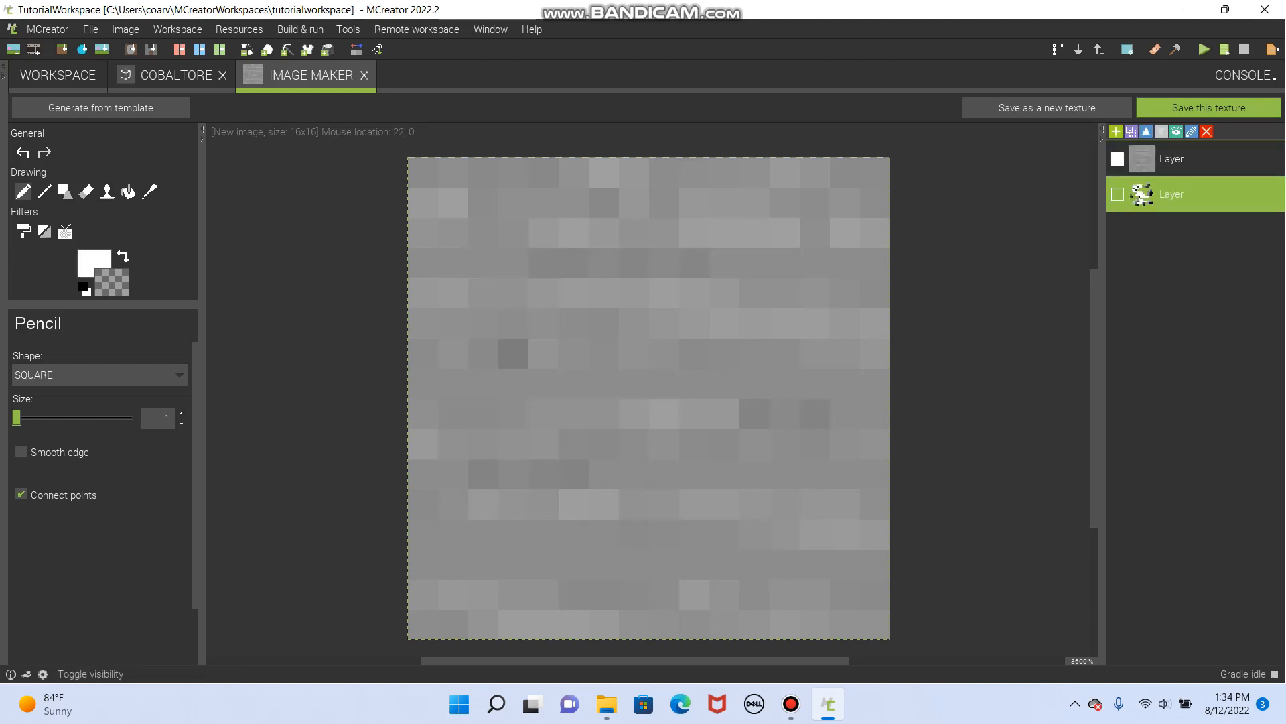
- Show the ore layer again and undo the white scribble over its chunks
click(1177, 132)
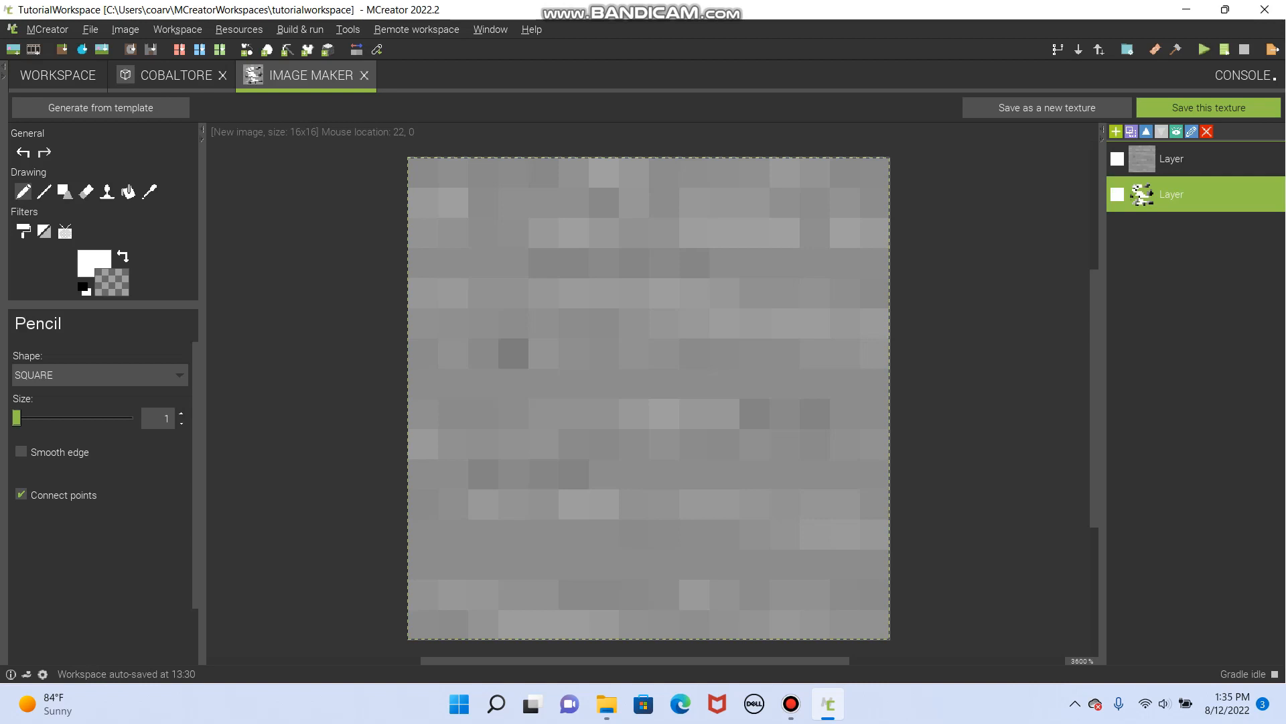
click(1147, 132)
click(1161, 132)
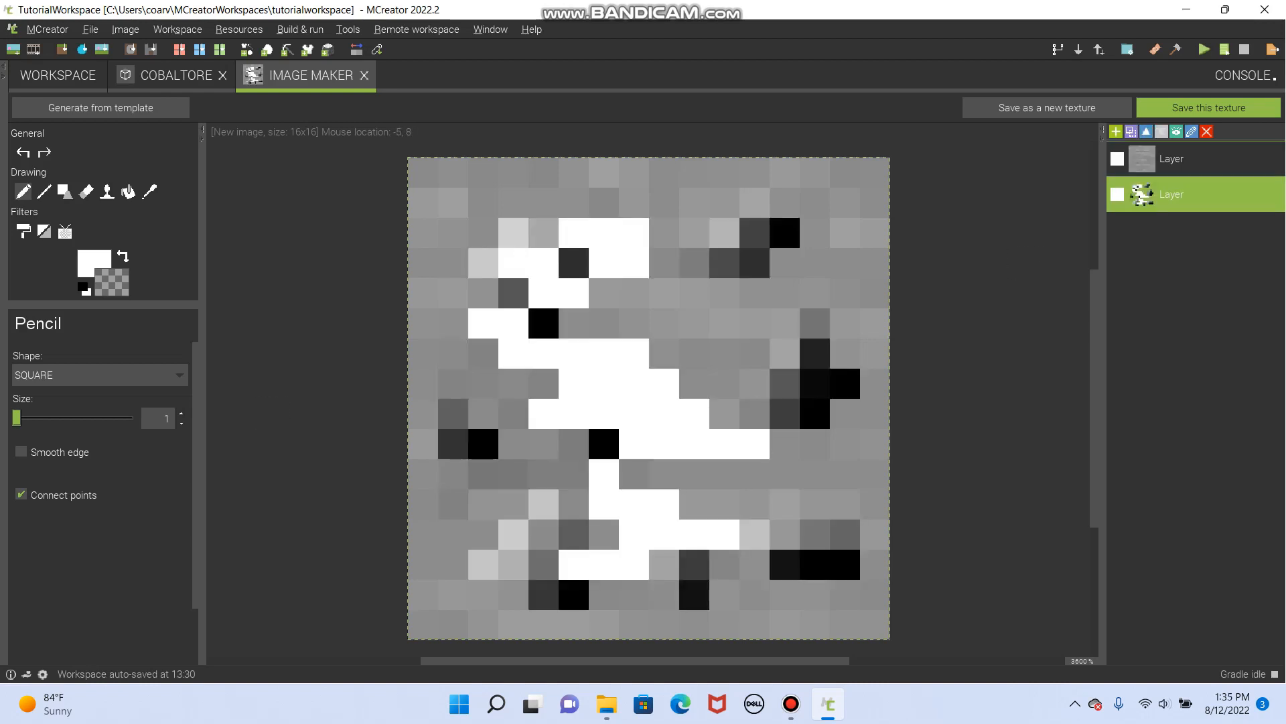
click(23, 153)
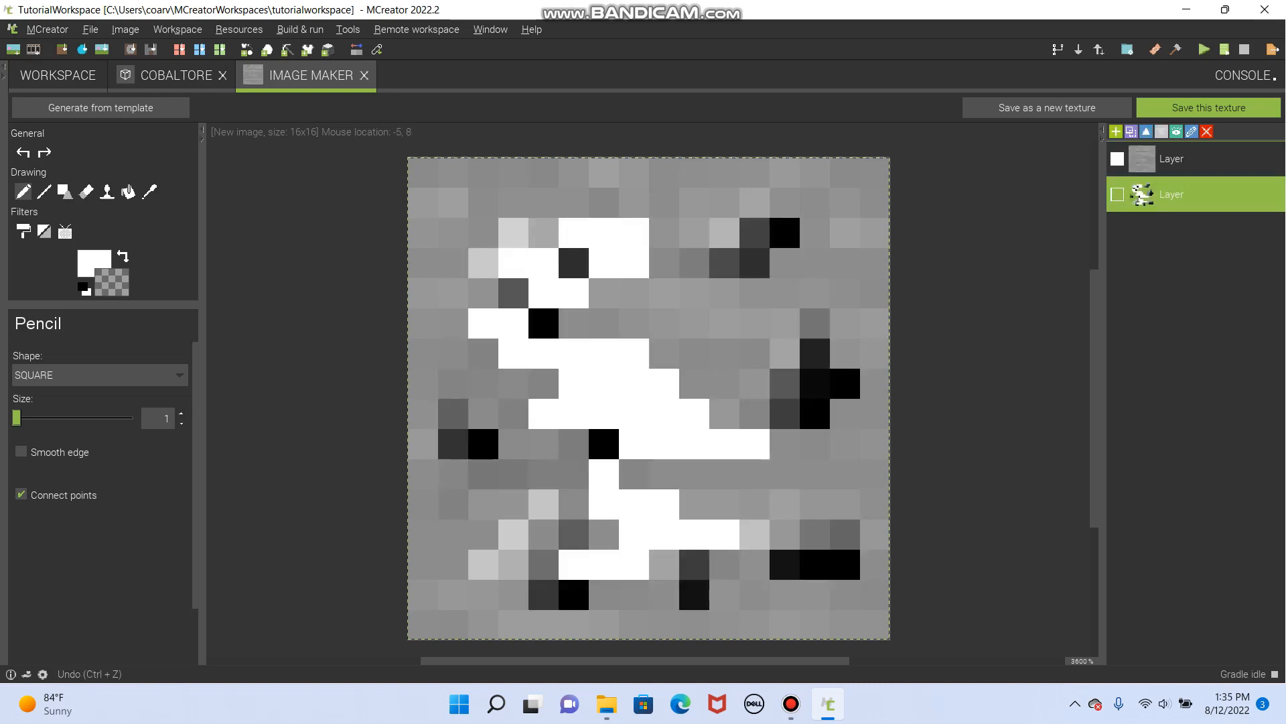
click(44, 152)
click(24, 153)
click(23, 153)
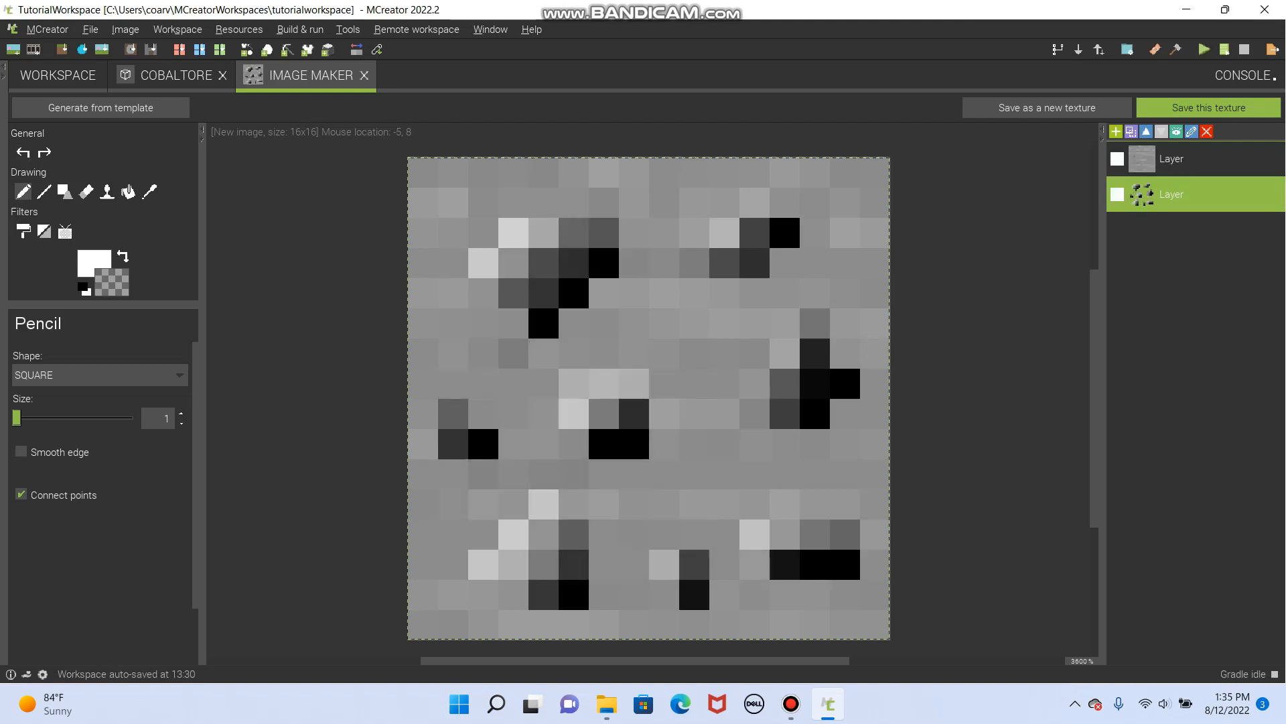
click(23, 153)
click(44, 153)
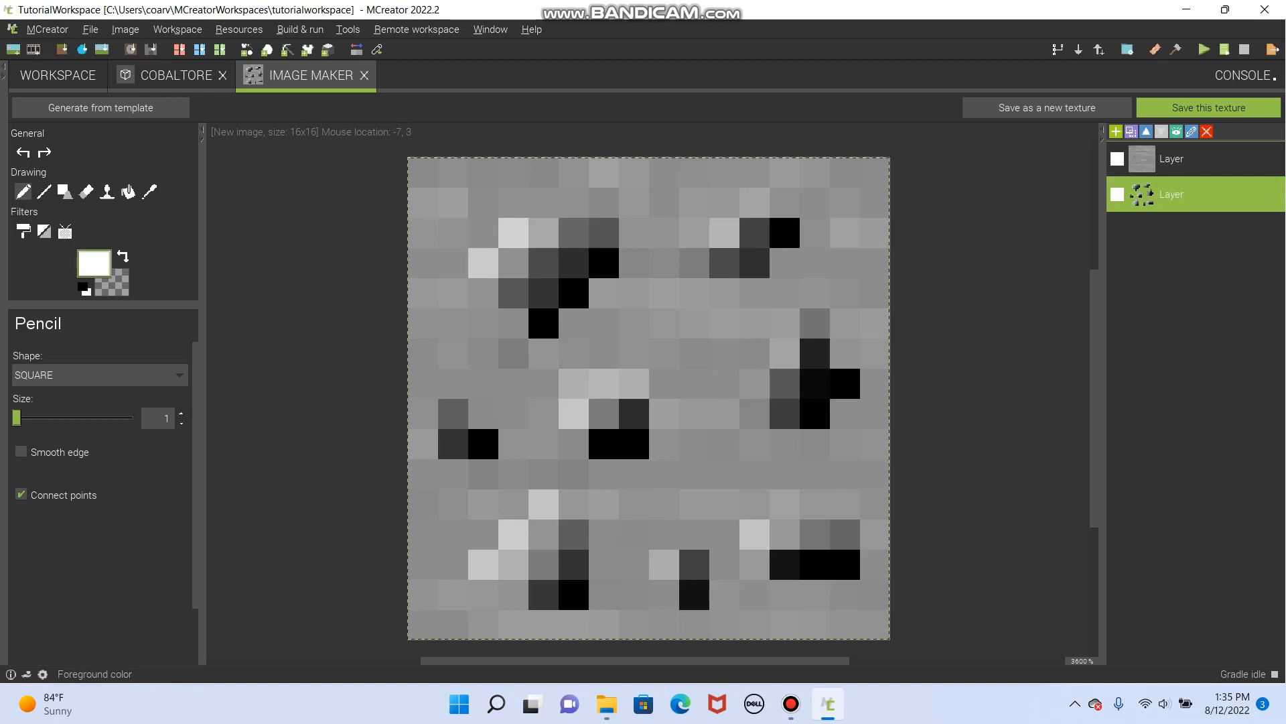
- Swap the colors and set the foreground to purple with hue 265, saturation 49, value 100 and transparency 55
click(123, 256)
click(94, 263)
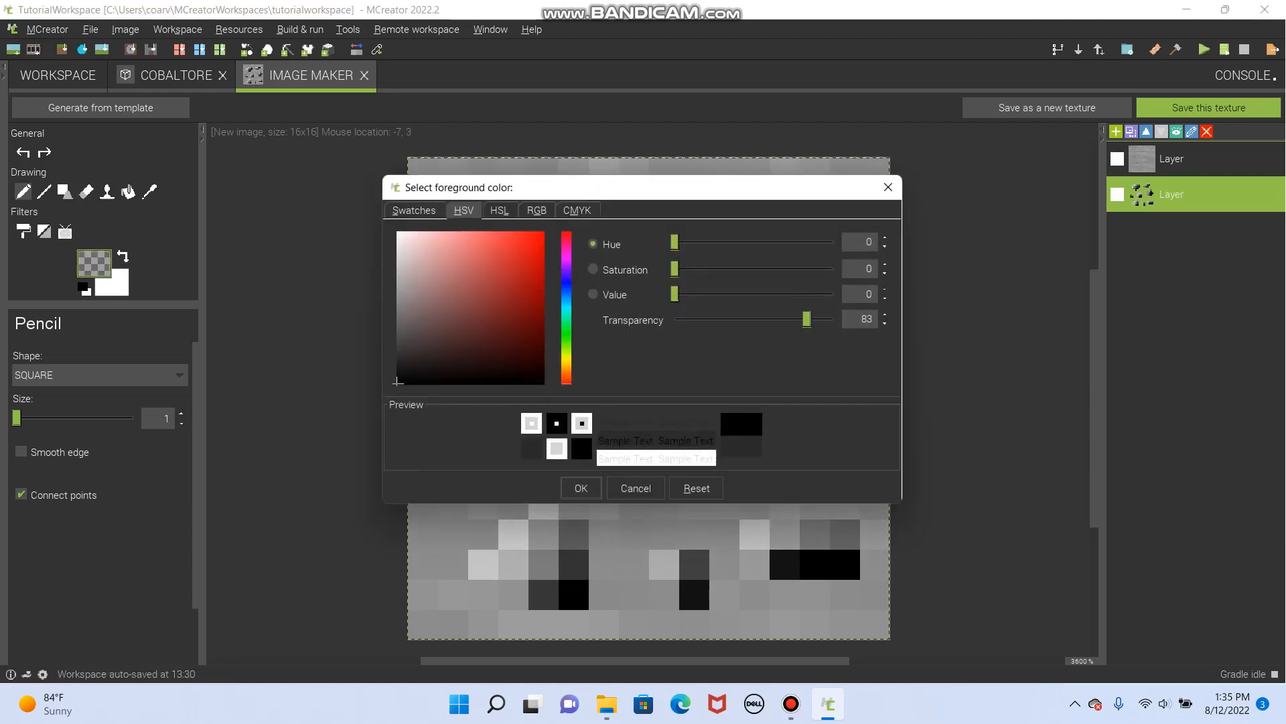
drag(566, 286, 566, 283)
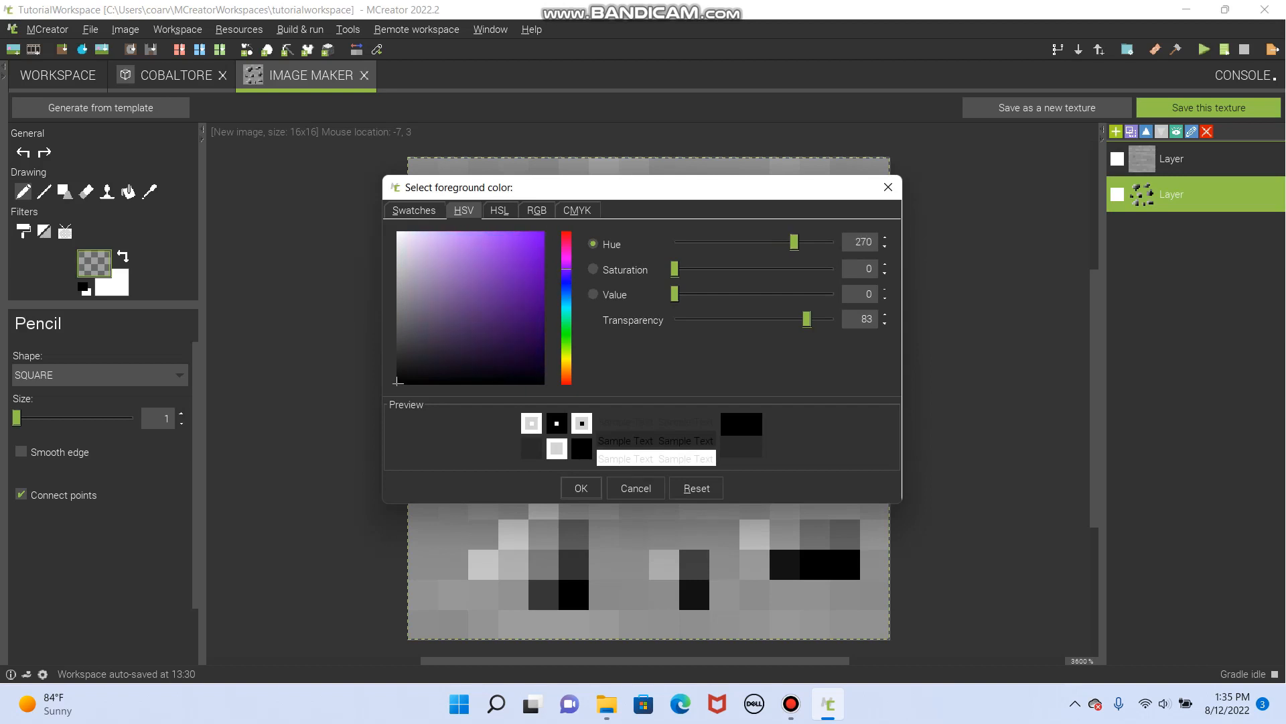
drag(566, 268, 566, 271)
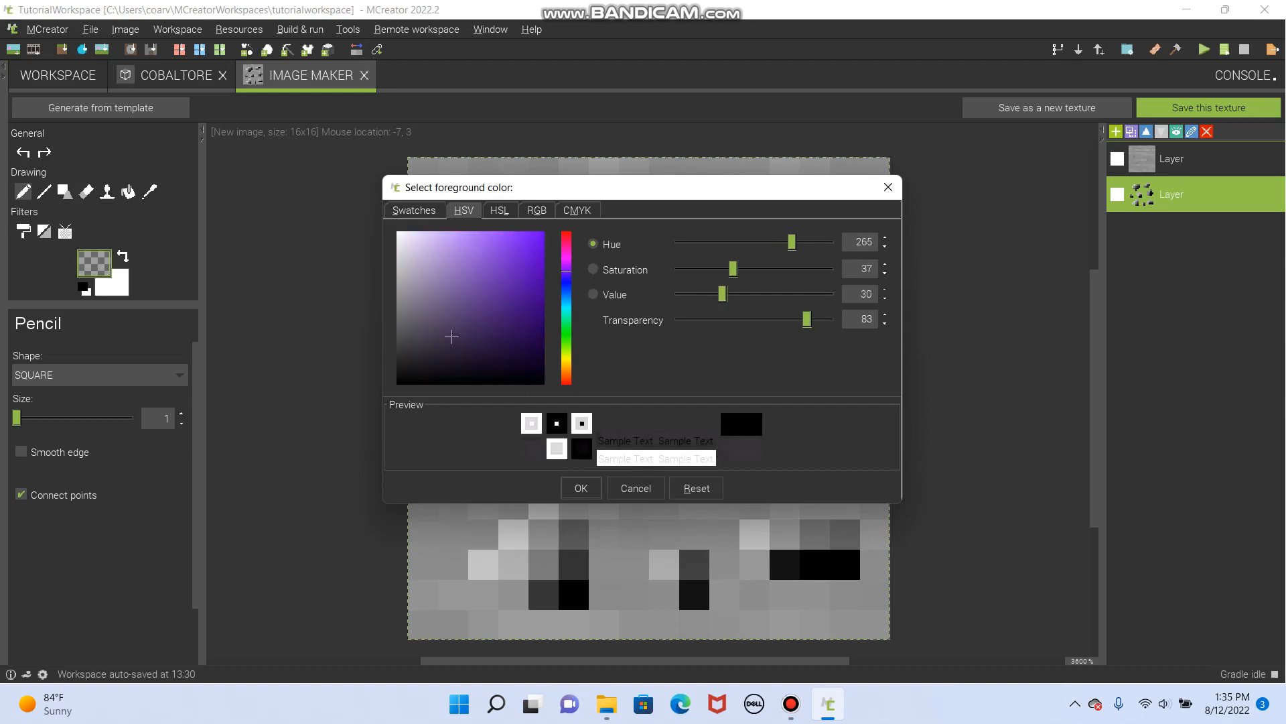
drag(451, 336, 470, 233)
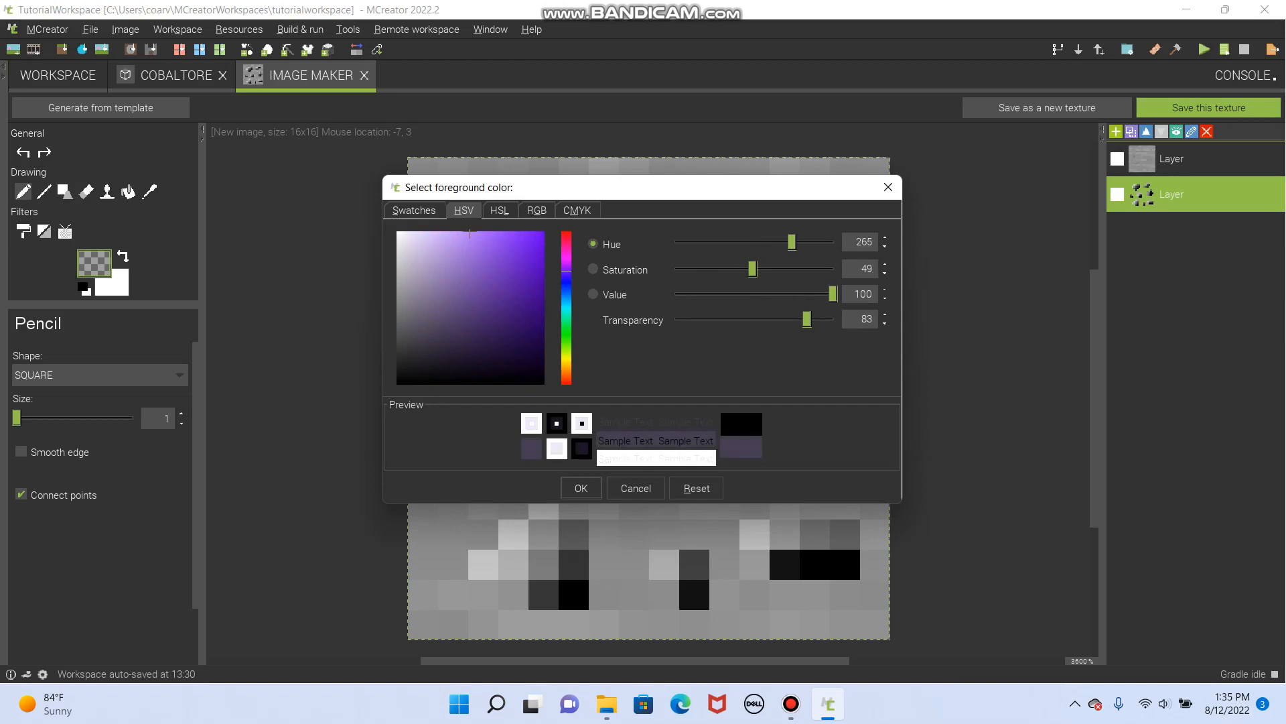
drag(806, 318, 762, 319)
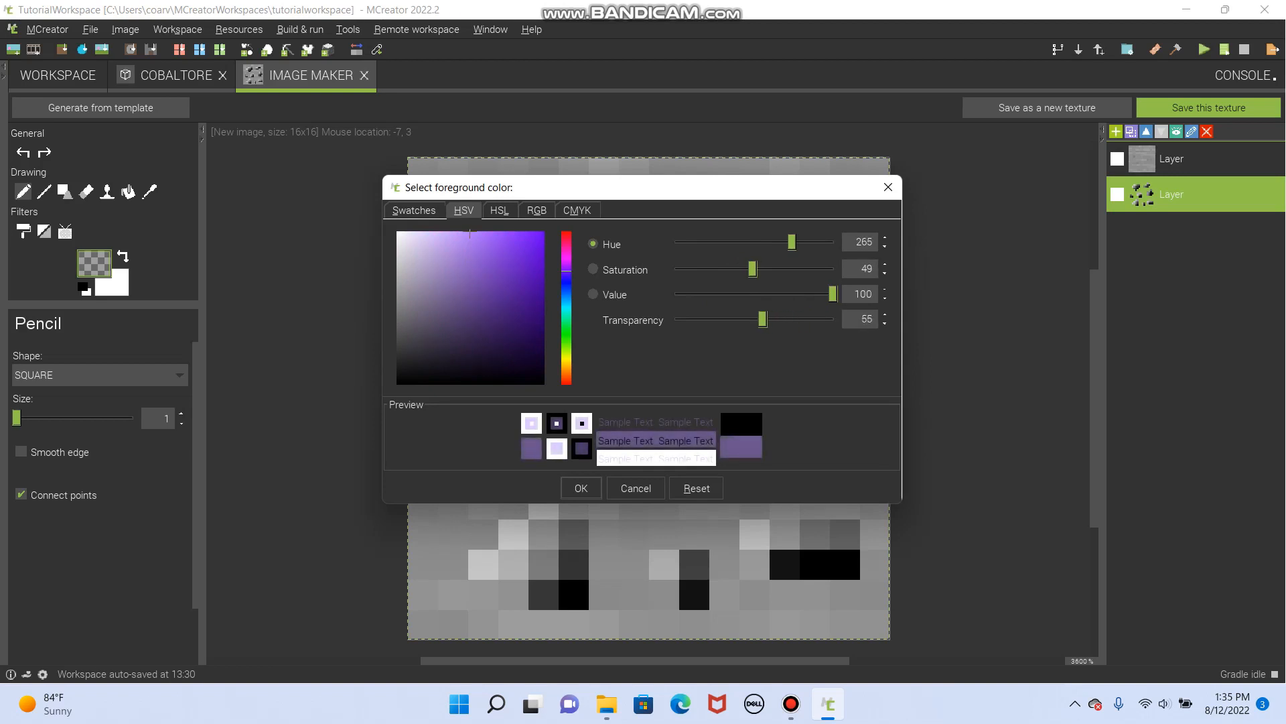
drag(792, 242, 791, 242)
click(581, 488)
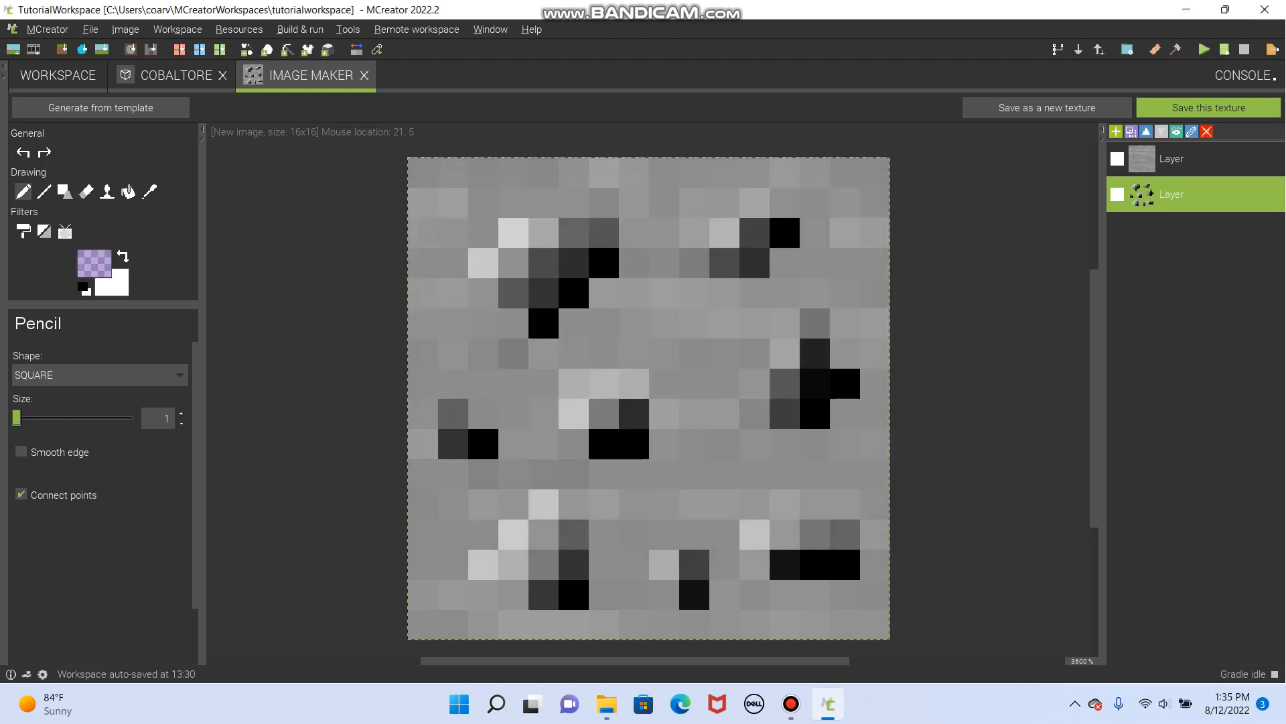
- Hide the stone layer and tint the upper-left, middle-left and center chunks of the ore layer purple with the Pencil
click(1180, 159)
click(1177, 132)
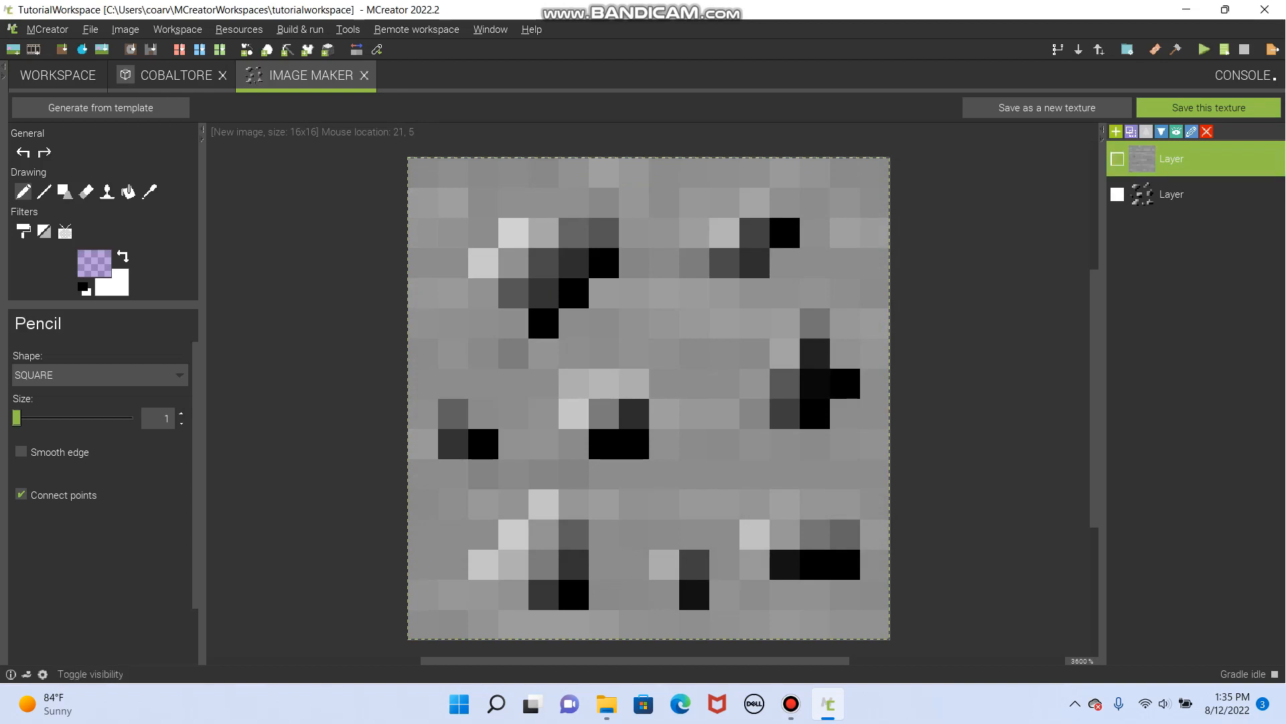
click(1180, 195)
mouse_move(453, 413)
mouse_down()
mouse_move(453, 444)
mouse_move(482, 444)
mouse_up()
mouse_move(572, 383)
mouse_down()
mouse_move(604, 413)
mouse_move(633, 383)
mouse_move(634, 413)
mouse_move(603, 444)
mouse_up()
mouse_move(482, 263)
mouse_down()
mouse_move(513, 263)
mouse_move(513, 233)
mouse_move(604, 233)
mouse_move(573, 262)
mouse_move(574, 293)
mouse_move(543, 263)
mouse_move(543, 293)
mouse_move(514, 292)
mouse_up()
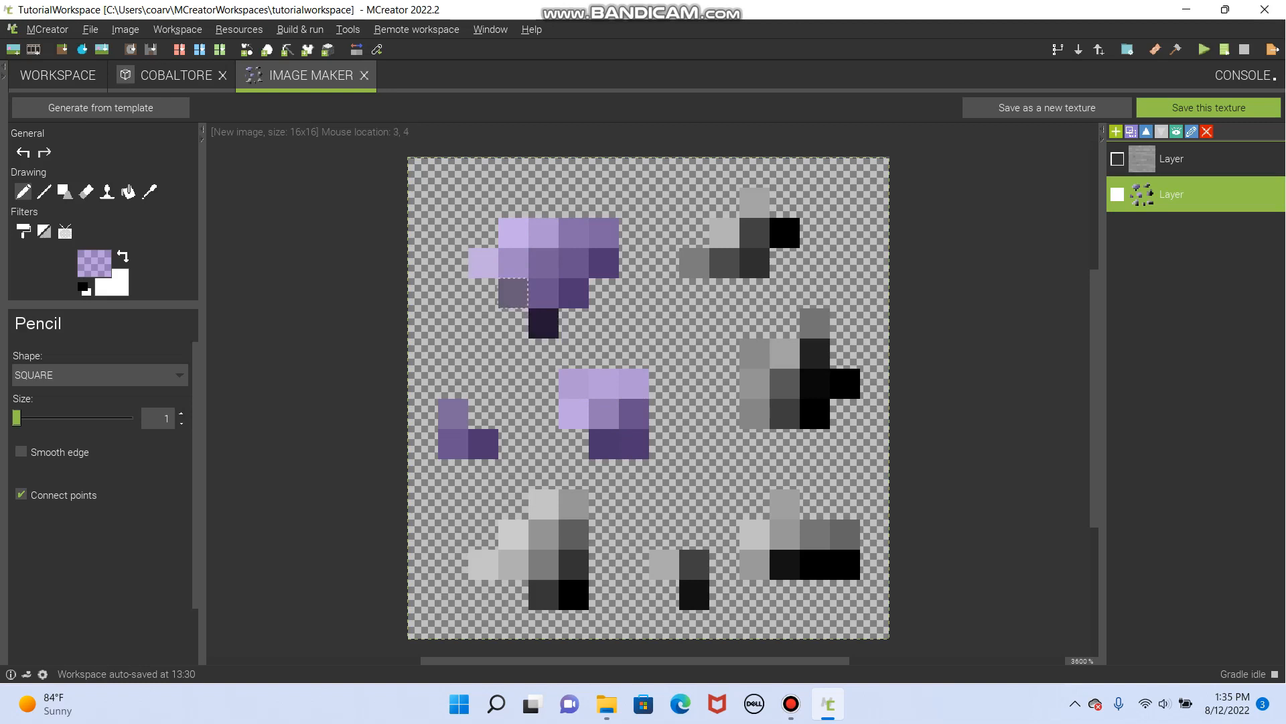
click(513, 293)
click(543, 322)
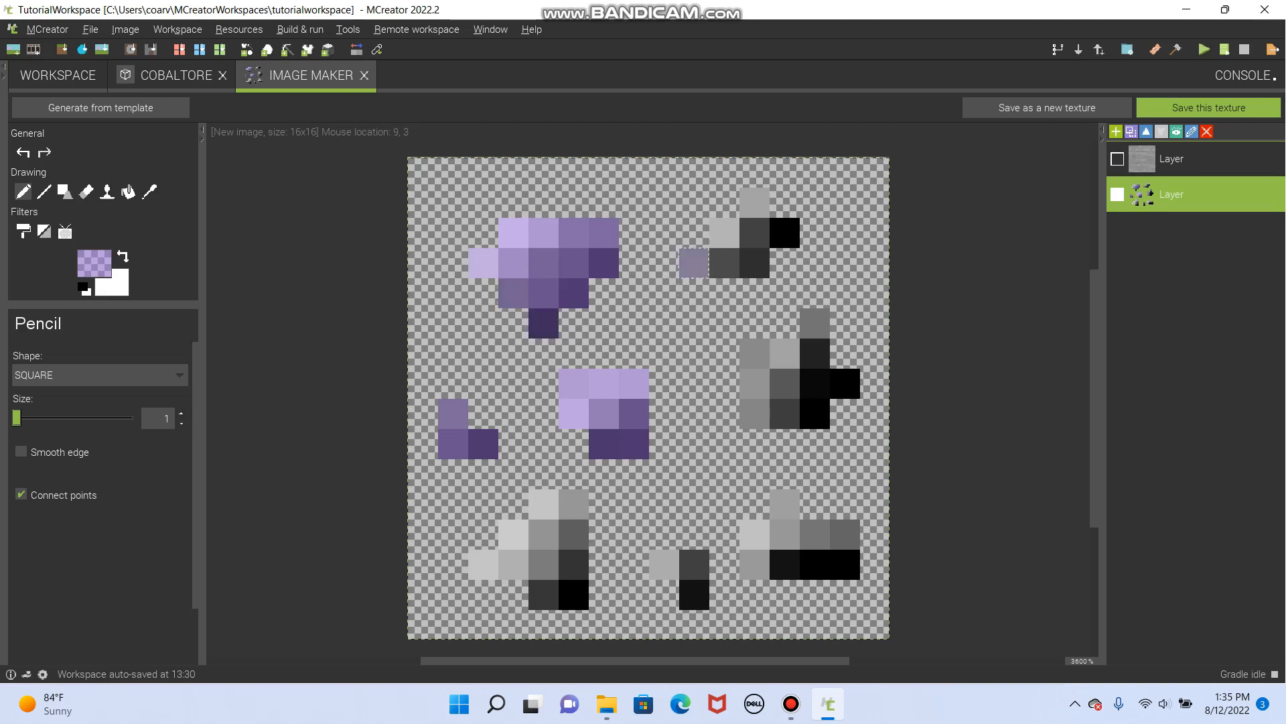
- Tint every pixel of the ore layer's upper-right and middle-right chunks purple with the Pencil
mouse_move(693, 263)
mouse_down()
mouse_move(723, 232)
mouse_move(754, 232)
mouse_move(754, 263)
mouse_up()
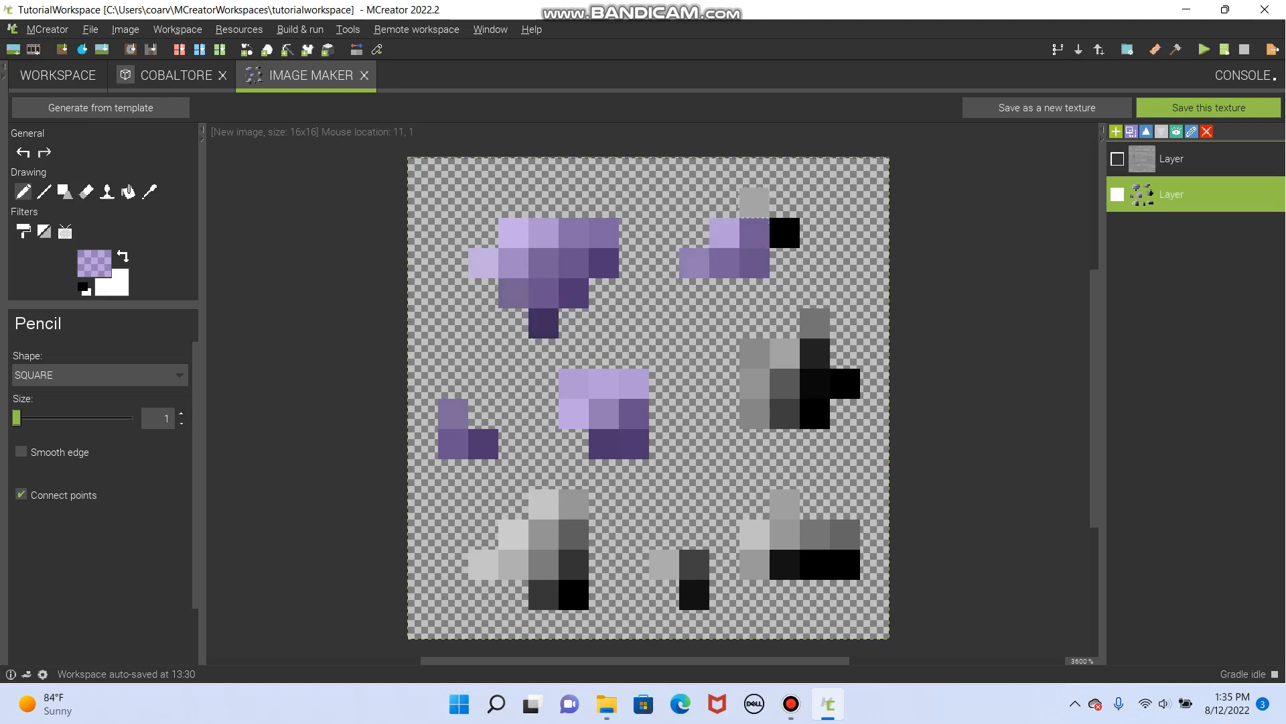
click(784, 233)
click(784, 233)
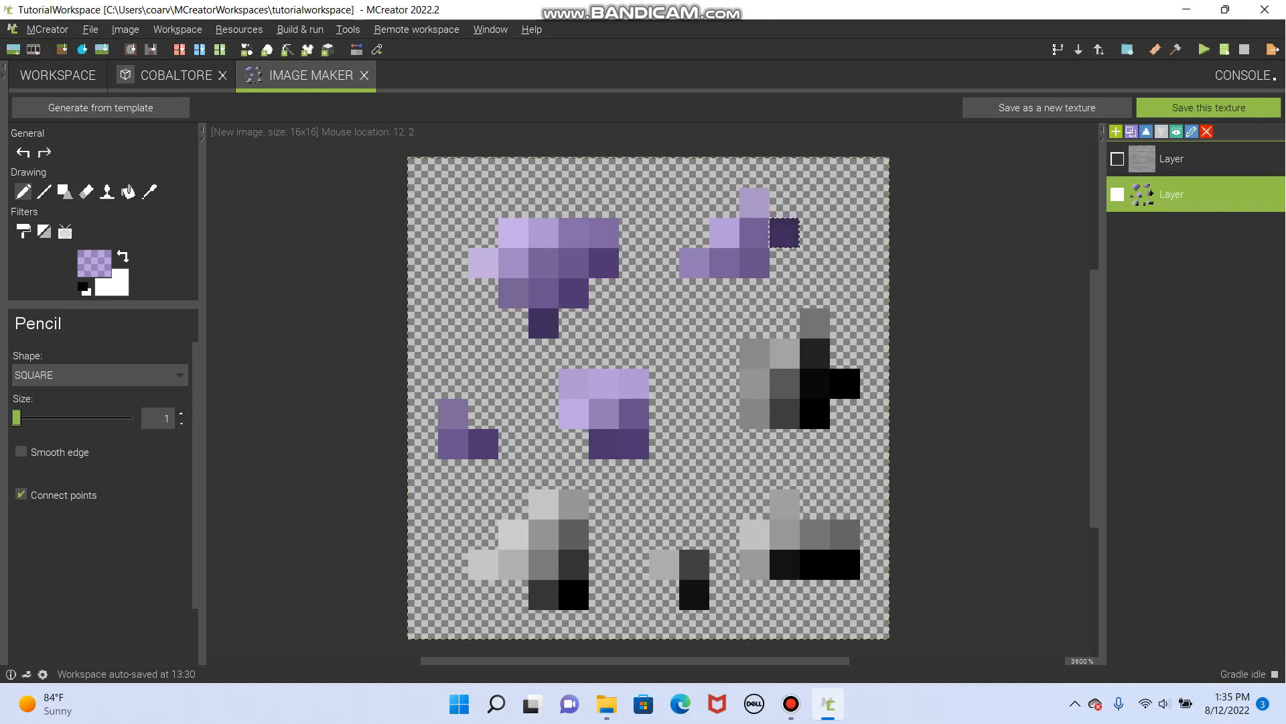
mouse_move(755, 353)
mouse_down()
mouse_move(753, 414)
mouse_move(784, 414)
mouse_move(784, 353)
mouse_move(814, 383)
mouse_move(814, 413)
mouse_move(844, 383)
mouse_up()
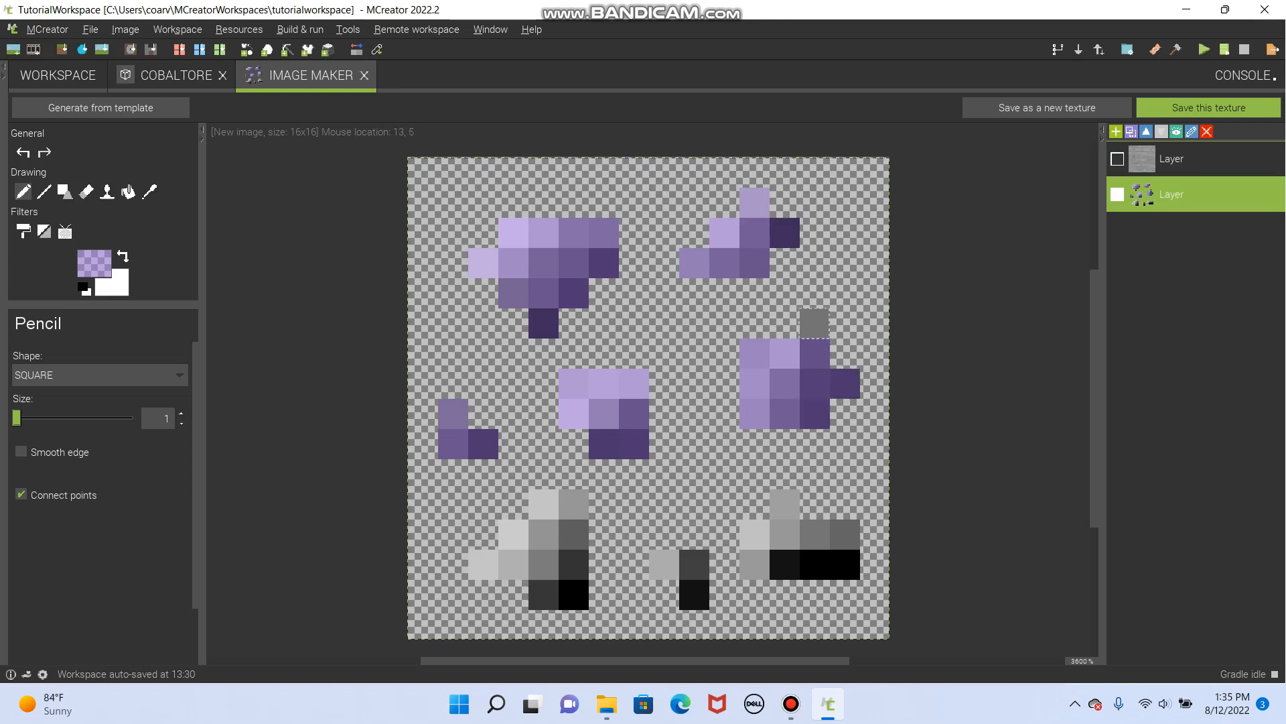
click(814, 323)
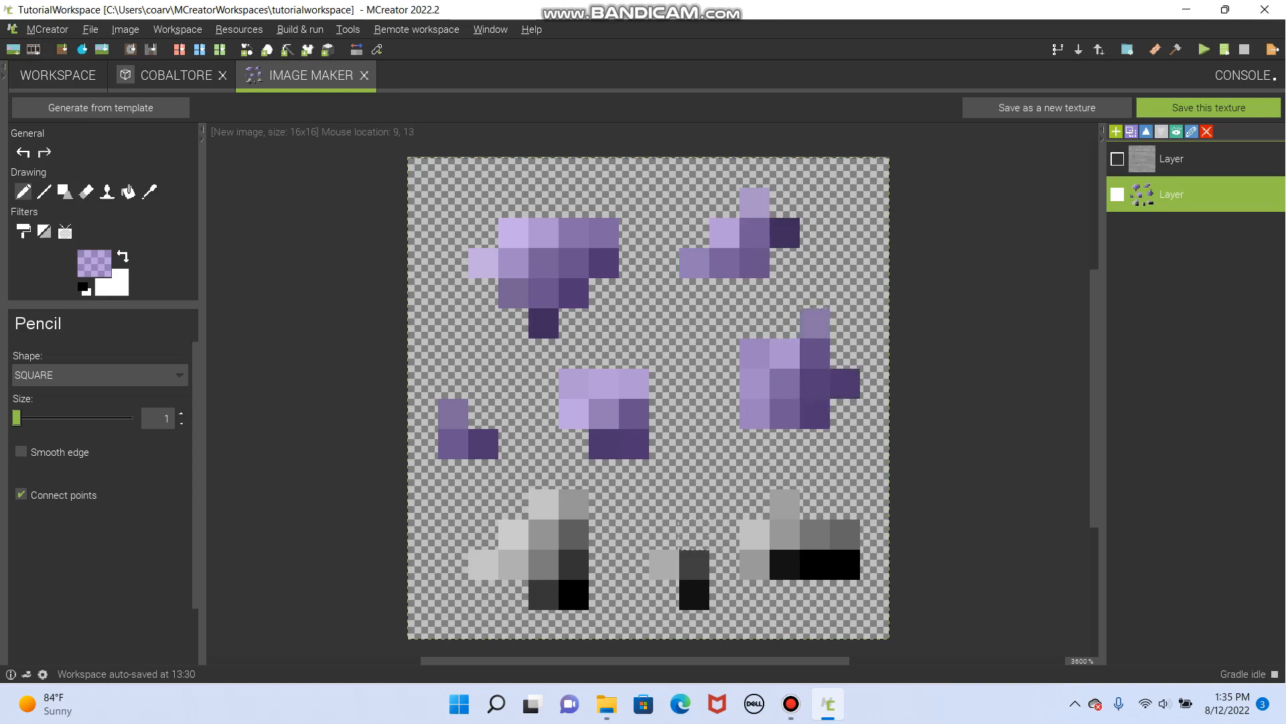
mouse_move(483, 564)
mouse_down()
mouse_move(513, 534)
mouse_move(544, 563)
mouse_move(543, 504)
mouse_move(574, 534)
mouse_move(574, 594)
mouse_move(543, 595)
mouse_up()
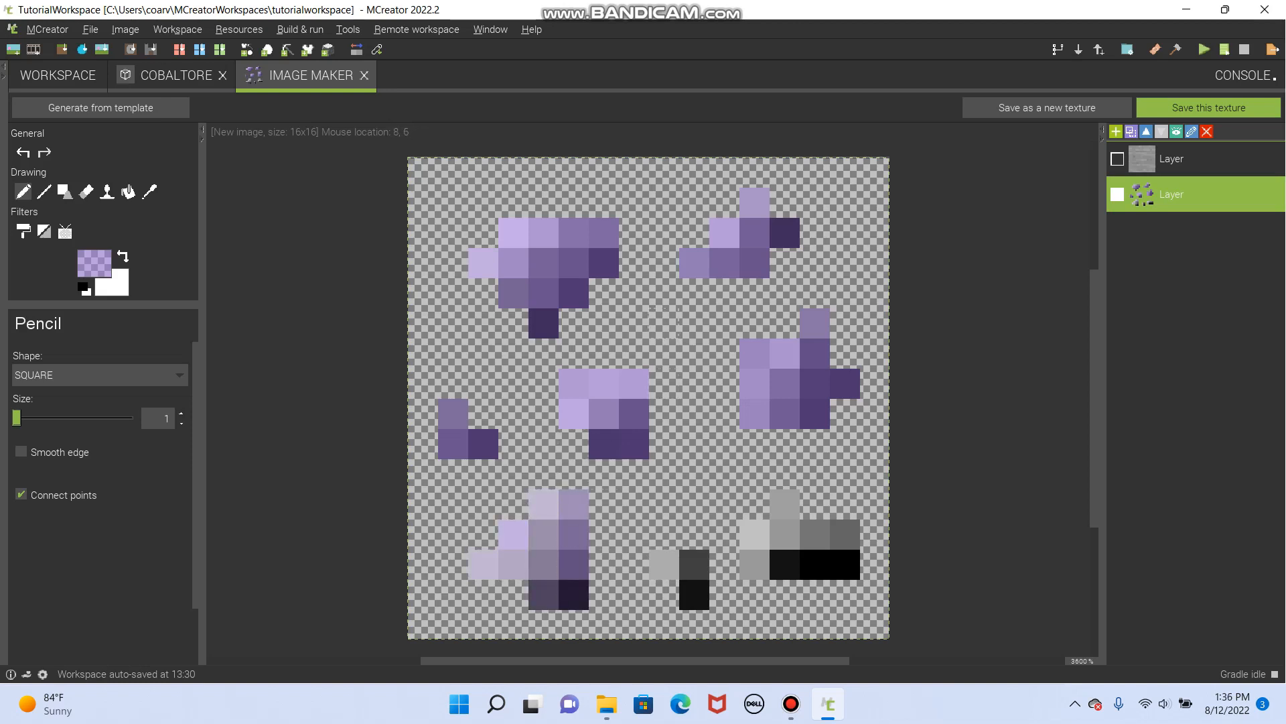
key(ctrl+z)
key(ctrl+z)
key(ctrl+z)
key(ctrl+z)
key(ctrl+z)
key(ctrl+z)
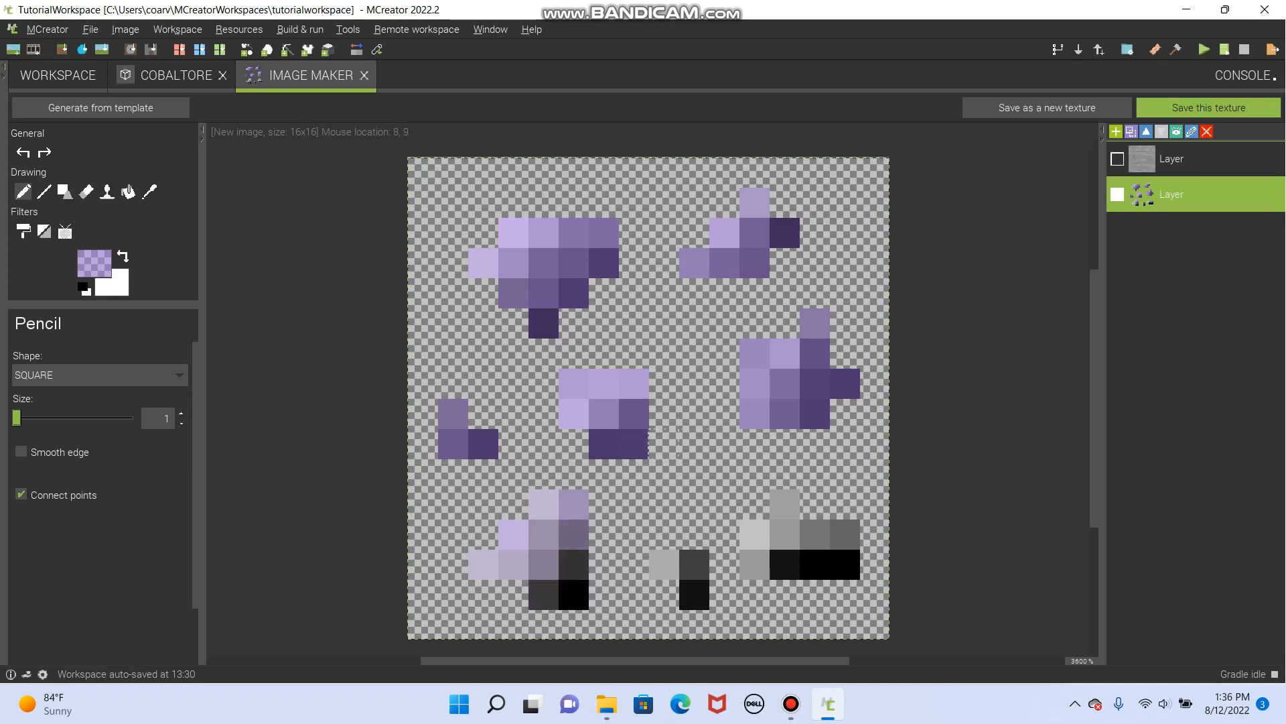
key(ctrl+z)
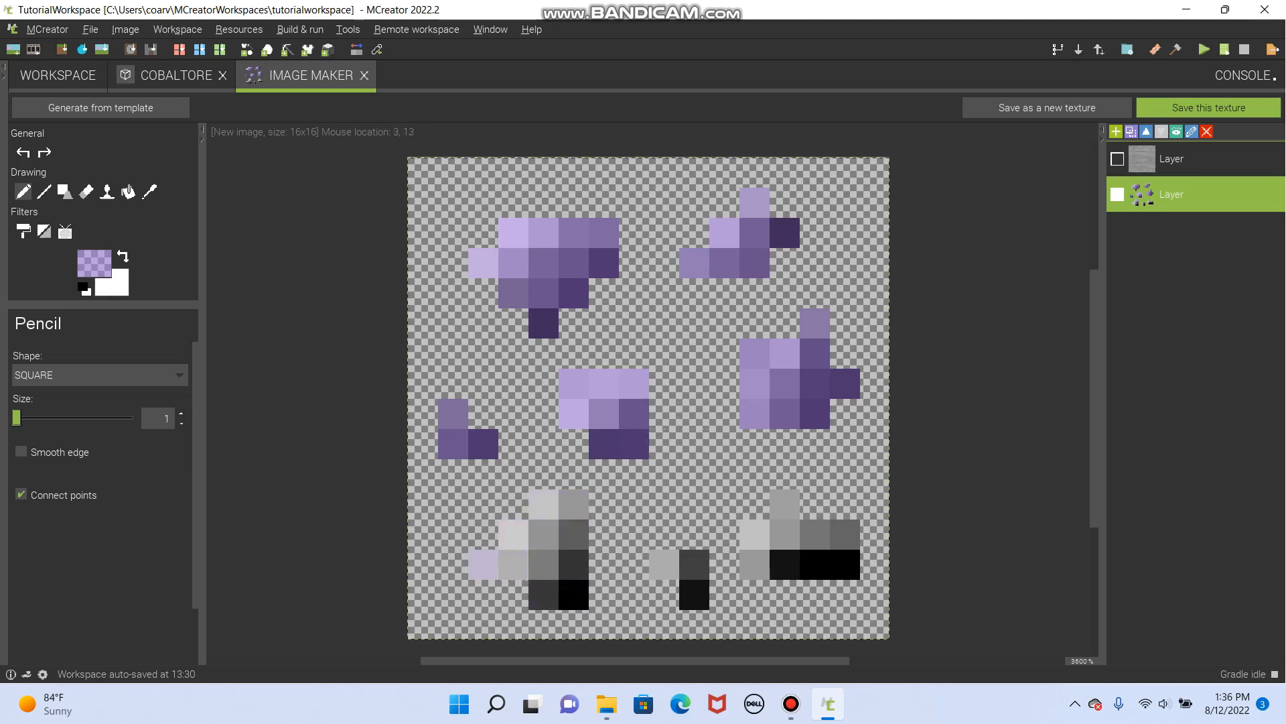
key(ctrl+z)
- Set the Pencil size to 7 and tint the three lower ore chunks purple in one broad stroke
drag(16, 417, 42, 418)
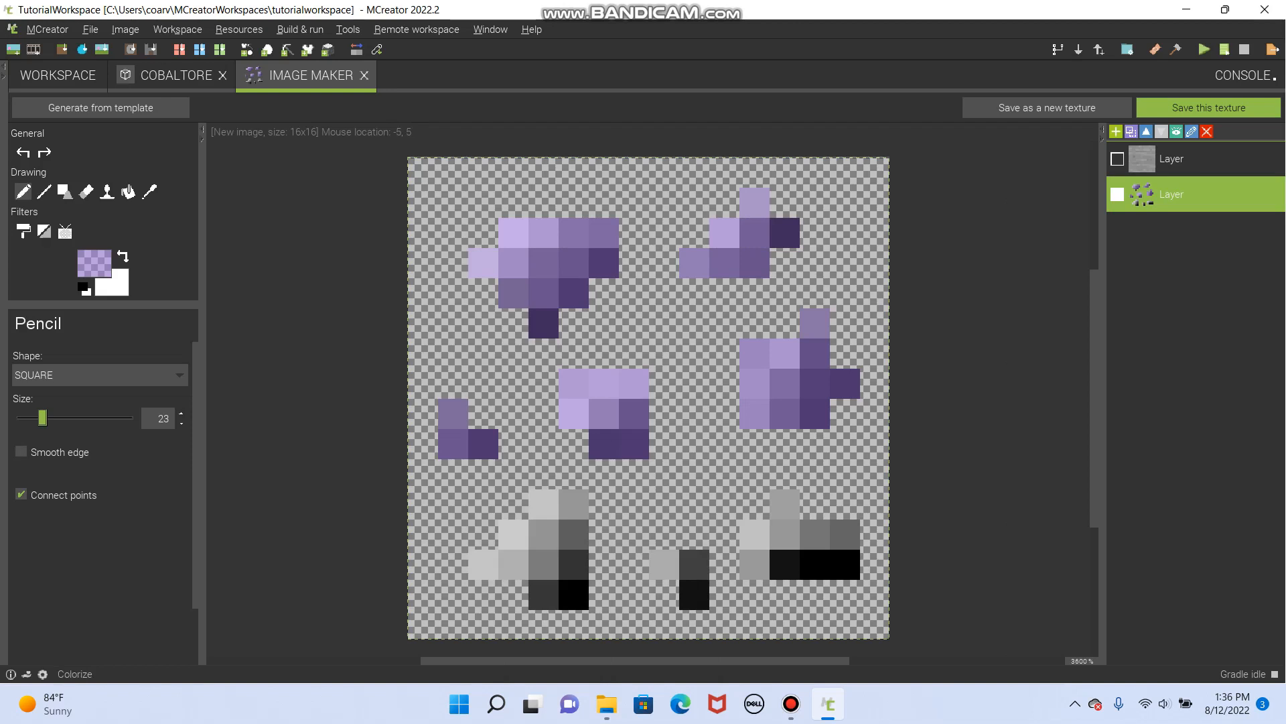
drag(42, 417, 22, 417)
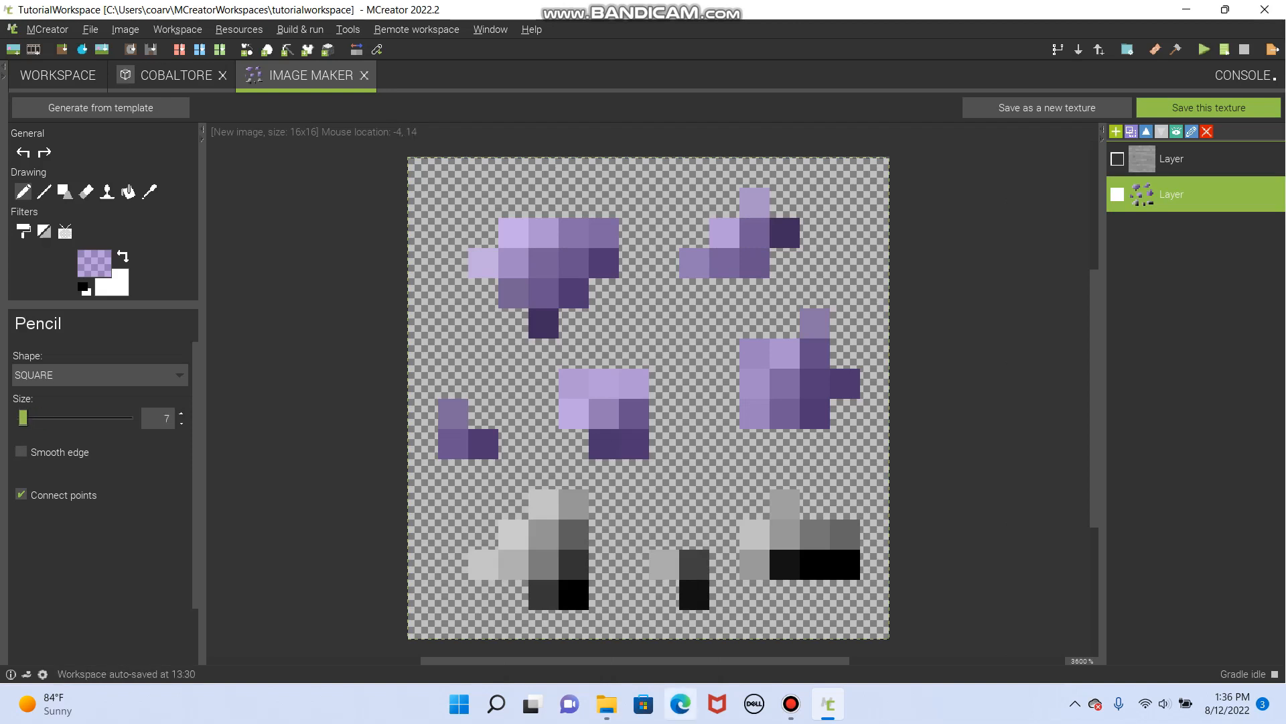
drag(542, 597, 784, 566)
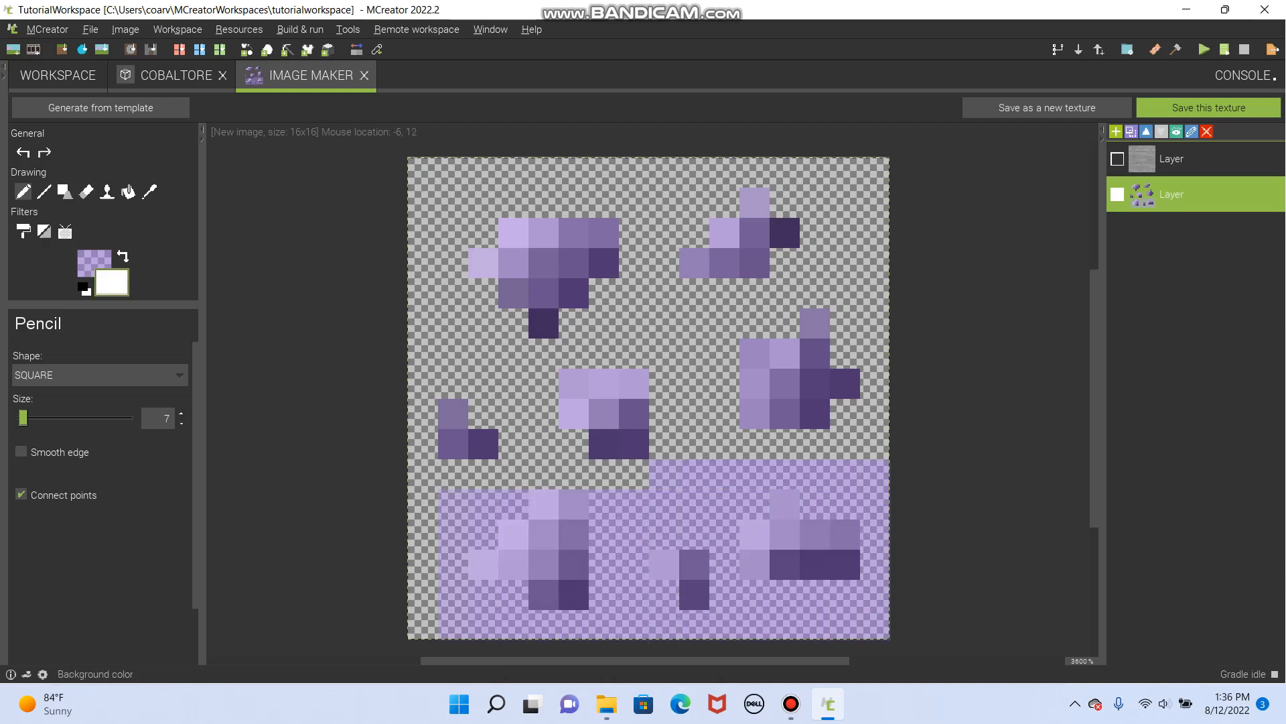
click(86, 191)
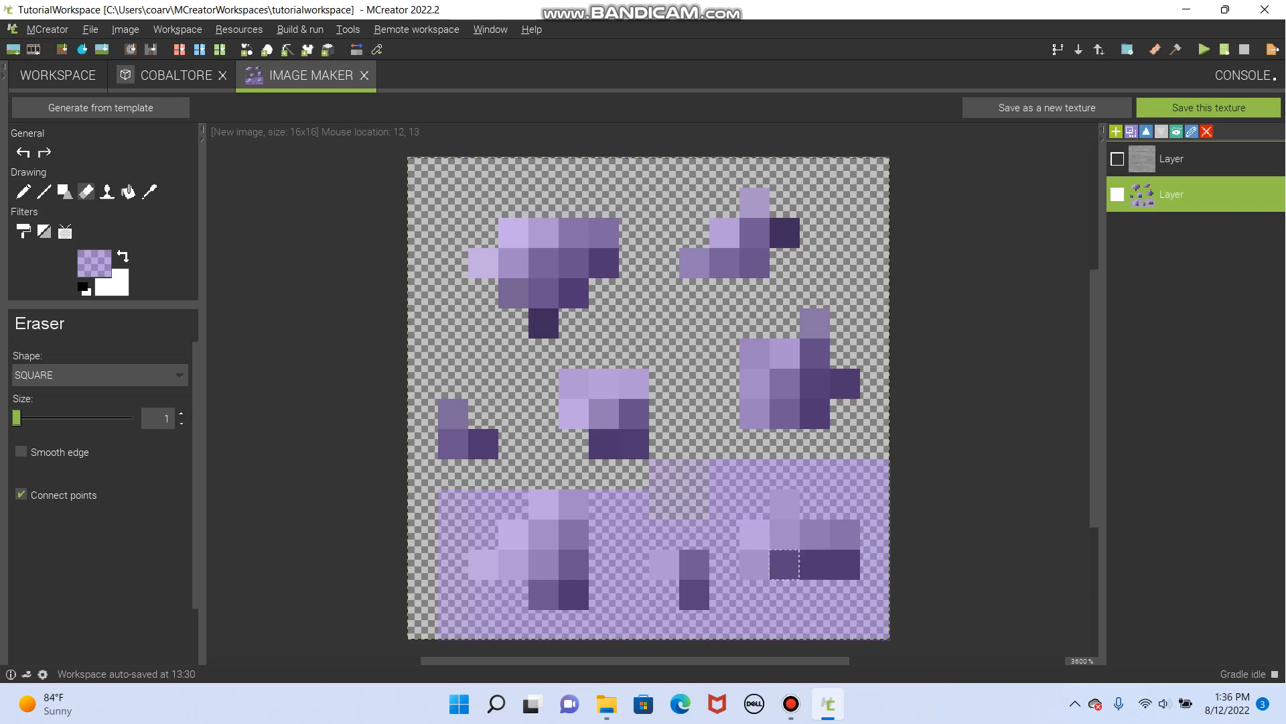
drag(784, 564, 815, 564)
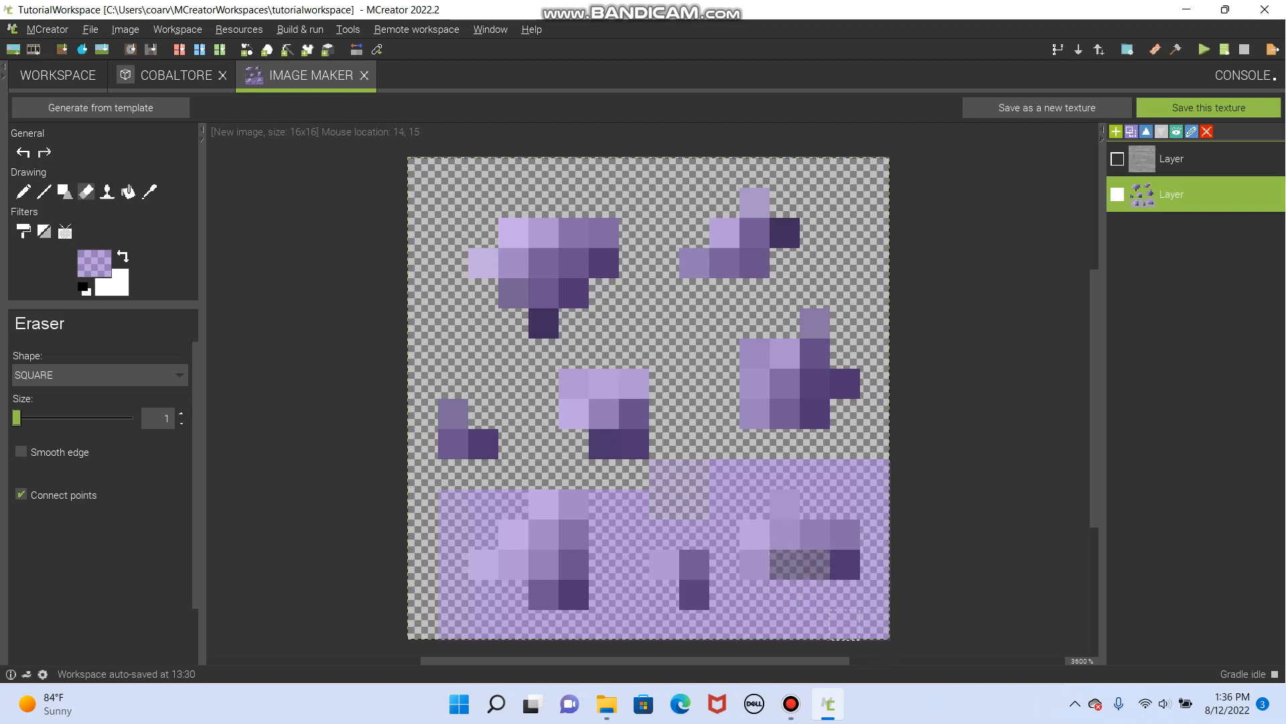
key(ctrl+z)
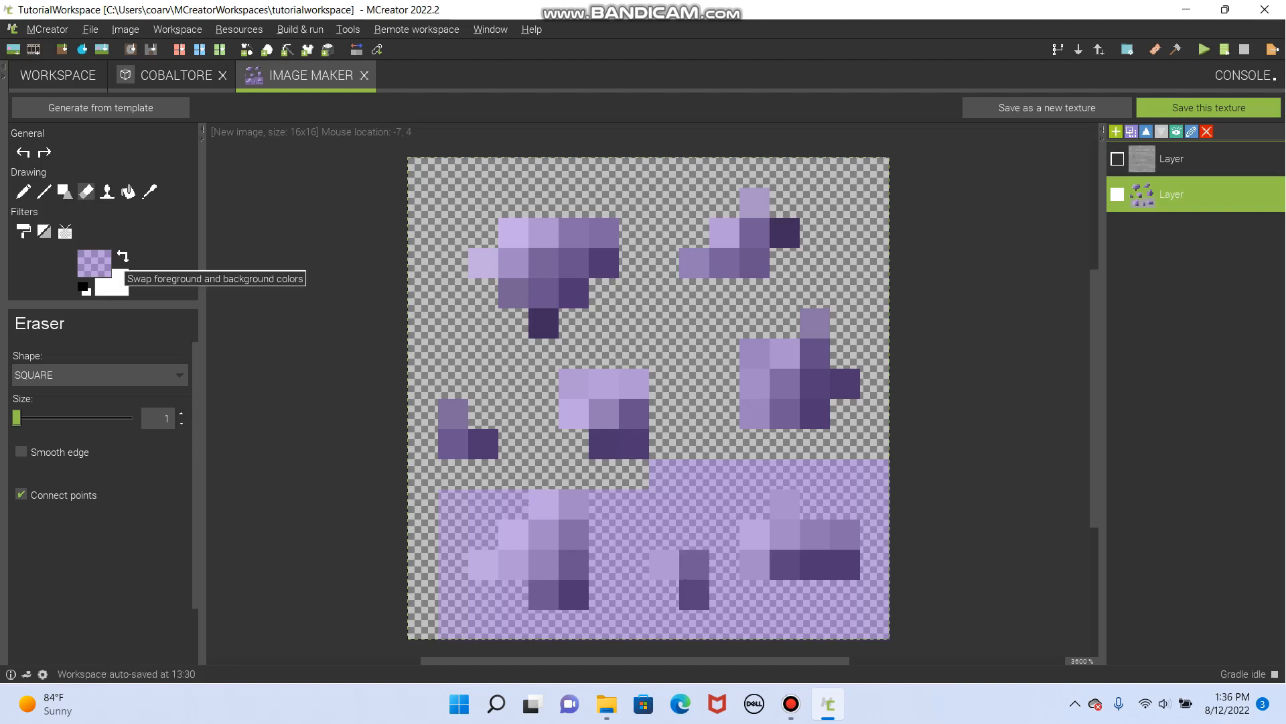
- Erase the purple spill around the three lower ore chunks with the size 1 Eraser, keeping purple as the foreground color
click(123, 256)
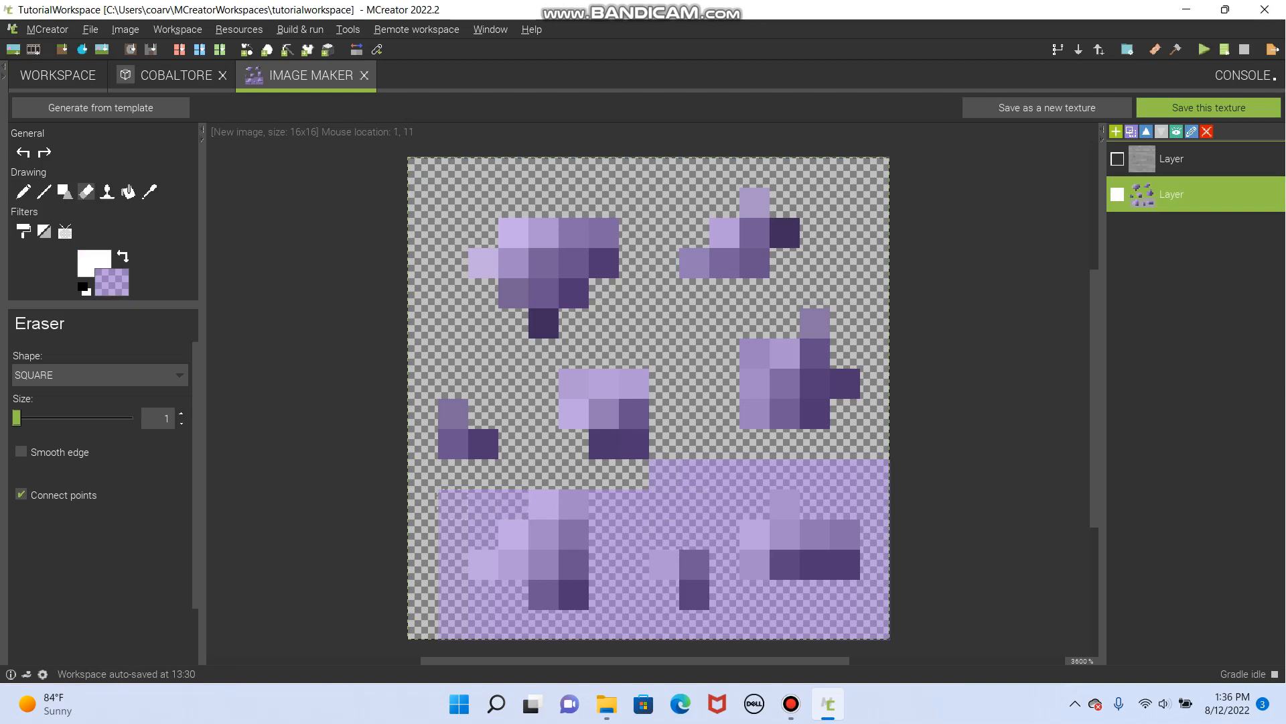
mouse_move(512, 504)
mouse_down()
mouse_move(472, 504)
mouse_move(449, 533)
mouse_move(448, 572)
mouse_move(473, 626)
mouse_move(513, 594)
mouse_move(542, 624)
mouse_move(603, 625)
mouse_move(603, 534)
mouse_move(633, 504)
mouse_move(633, 594)
mouse_move(663, 625)
mouse_move(694, 625)
mouse_move(724, 594)
mouse_move(663, 504)
mouse_move(694, 504)
mouse_move(723, 473)
mouse_move(754, 504)
mouse_move(814, 473)
mouse_move(844, 504)
mouse_move(875, 474)
mouse_move(874, 624)
mouse_move(844, 595)
mouse_move(798, 625)
mouse_move(754, 594)
mouse_move(753, 624)
mouse_up()
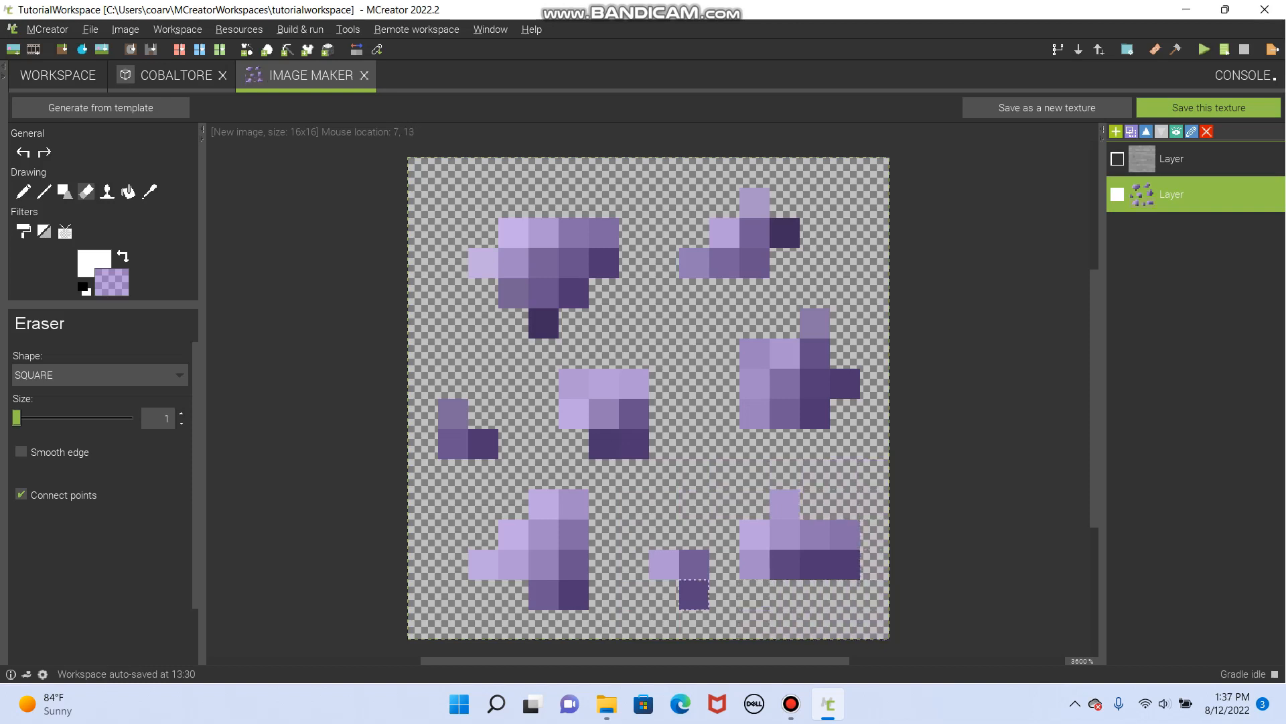
click(123, 256)
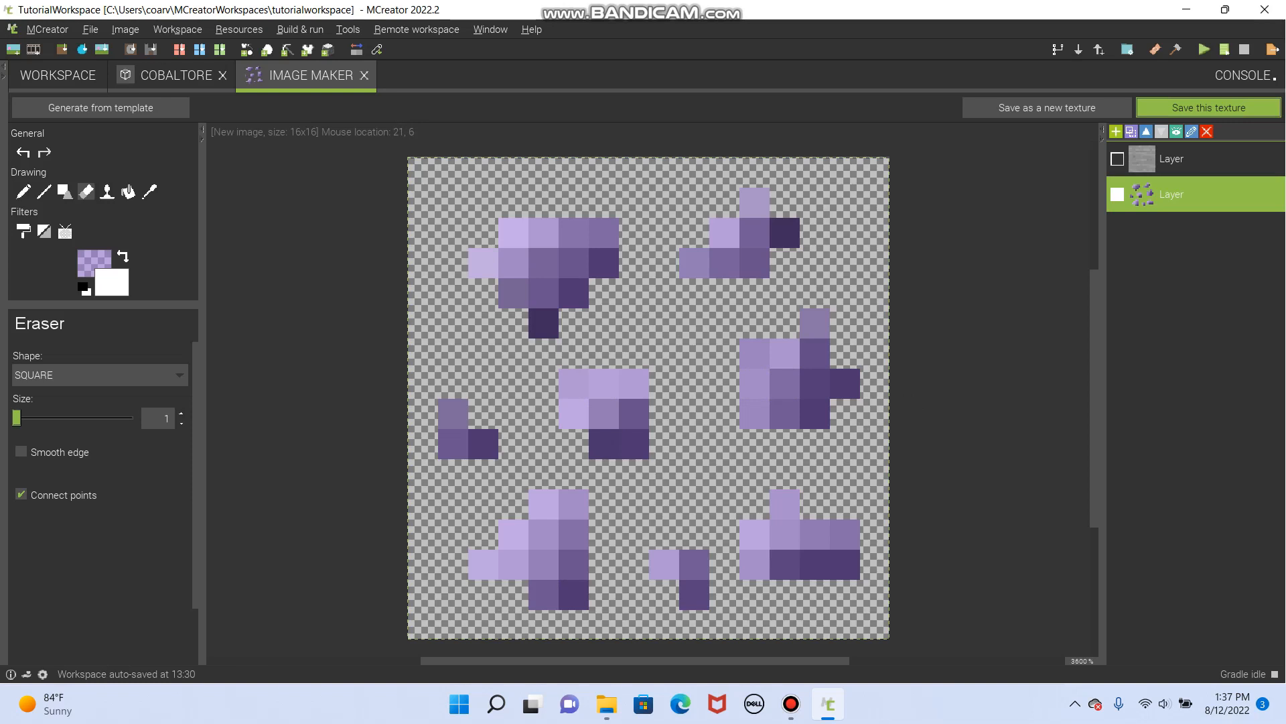
- Save the image as a Block texture named cobalt_ore_texture
click(1208, 107)
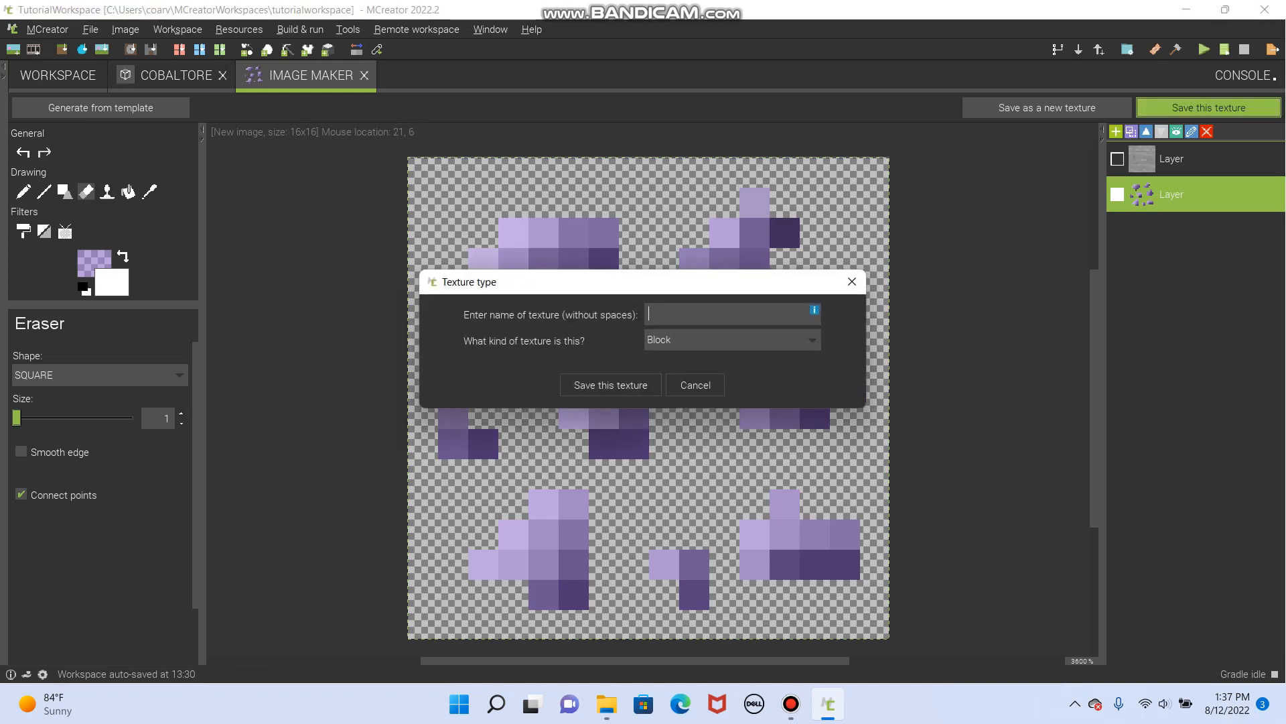
text(cobalt_ore_texture)
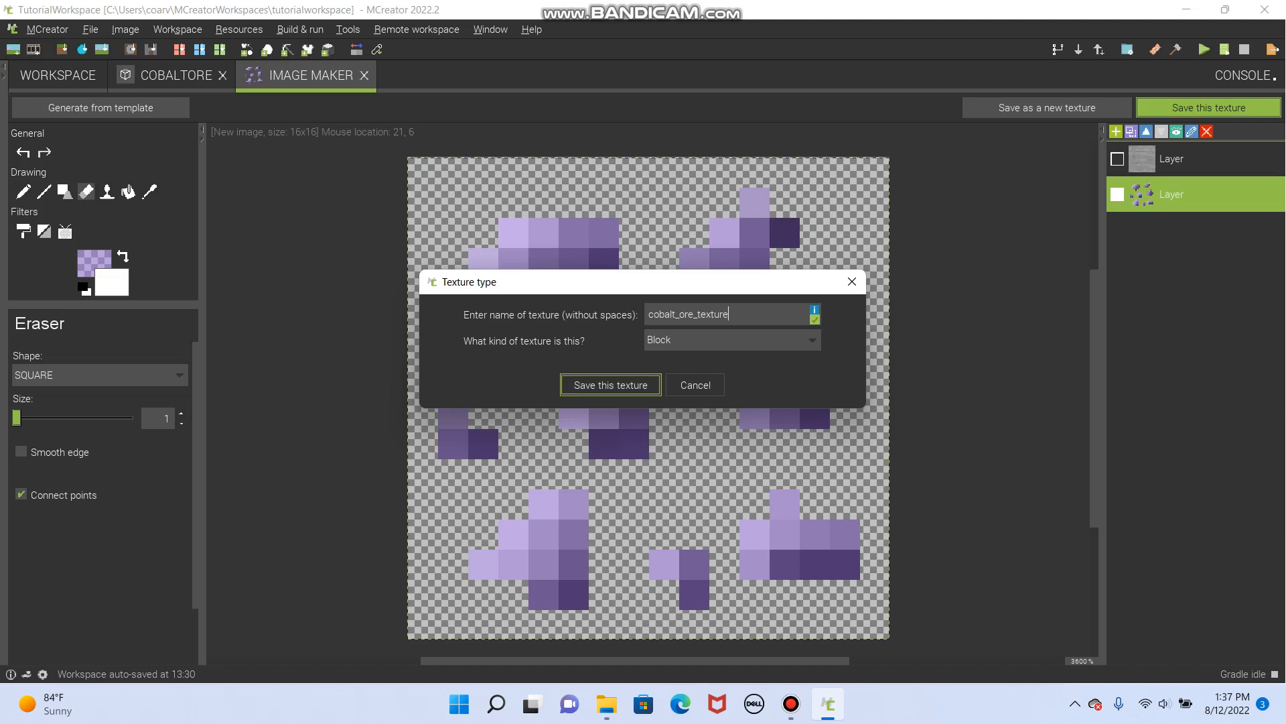
click(610, 384)
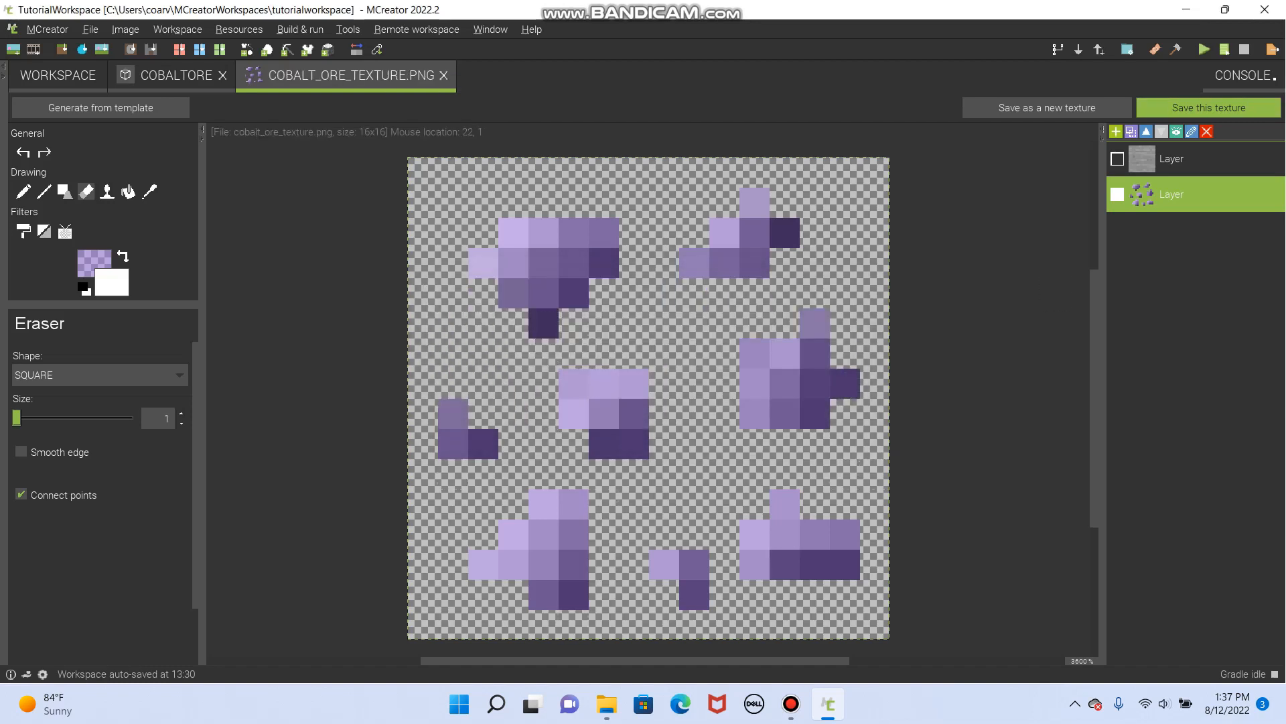
- Make the stone layer visible again and save the cobalt_ore_texture image
click(1180, 159)
click(1117, 158)
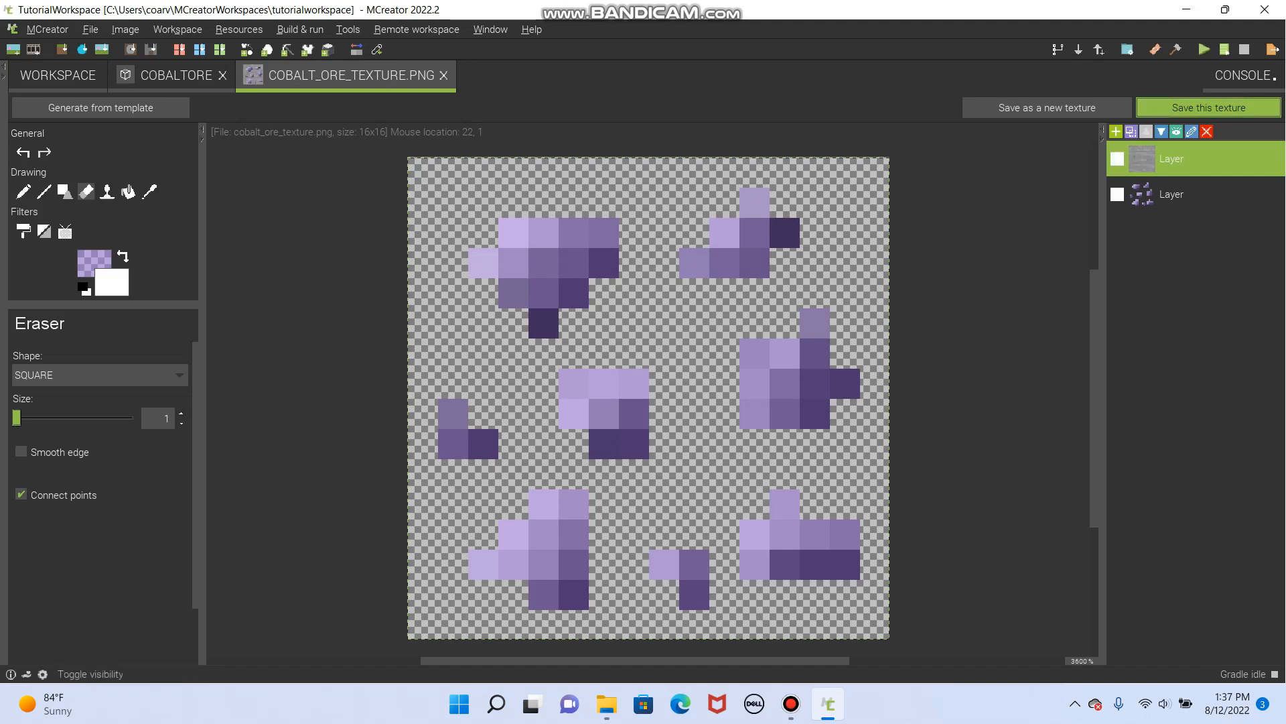
key(ctrl+s)
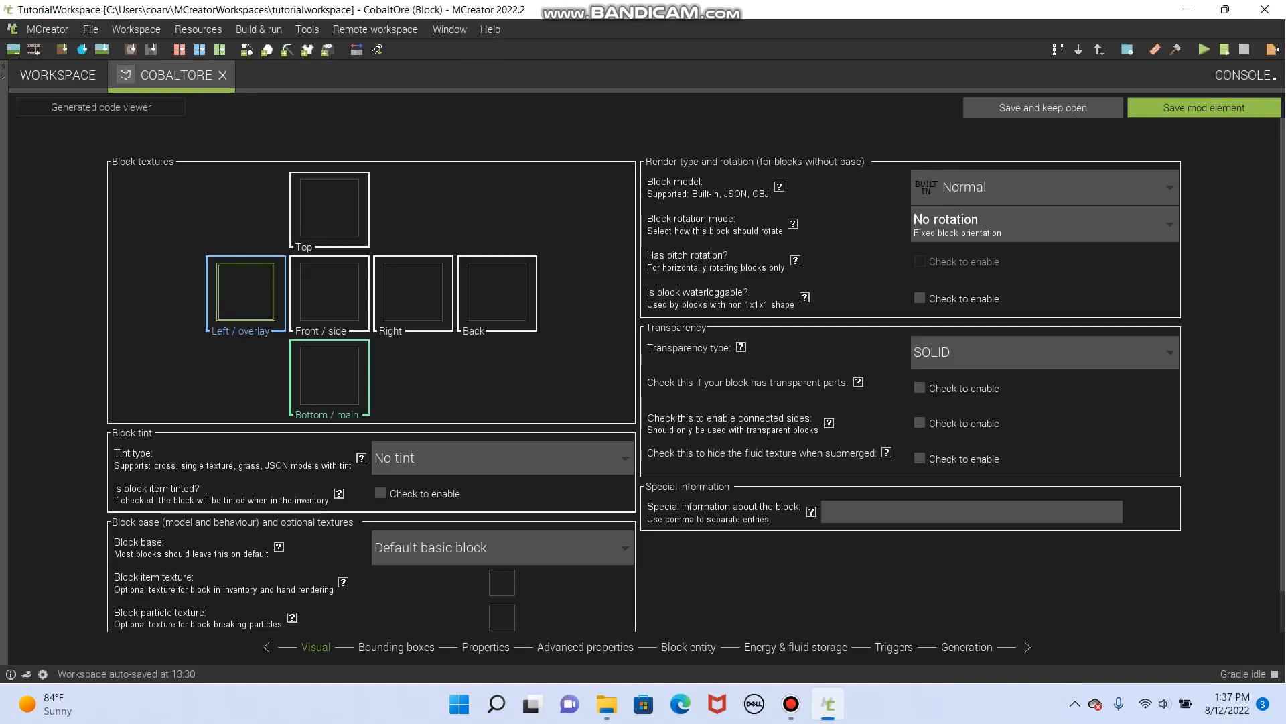
- Apply the cobalt_ore_texture block texture to all faces of the CobaltOre block
click(245, 292)
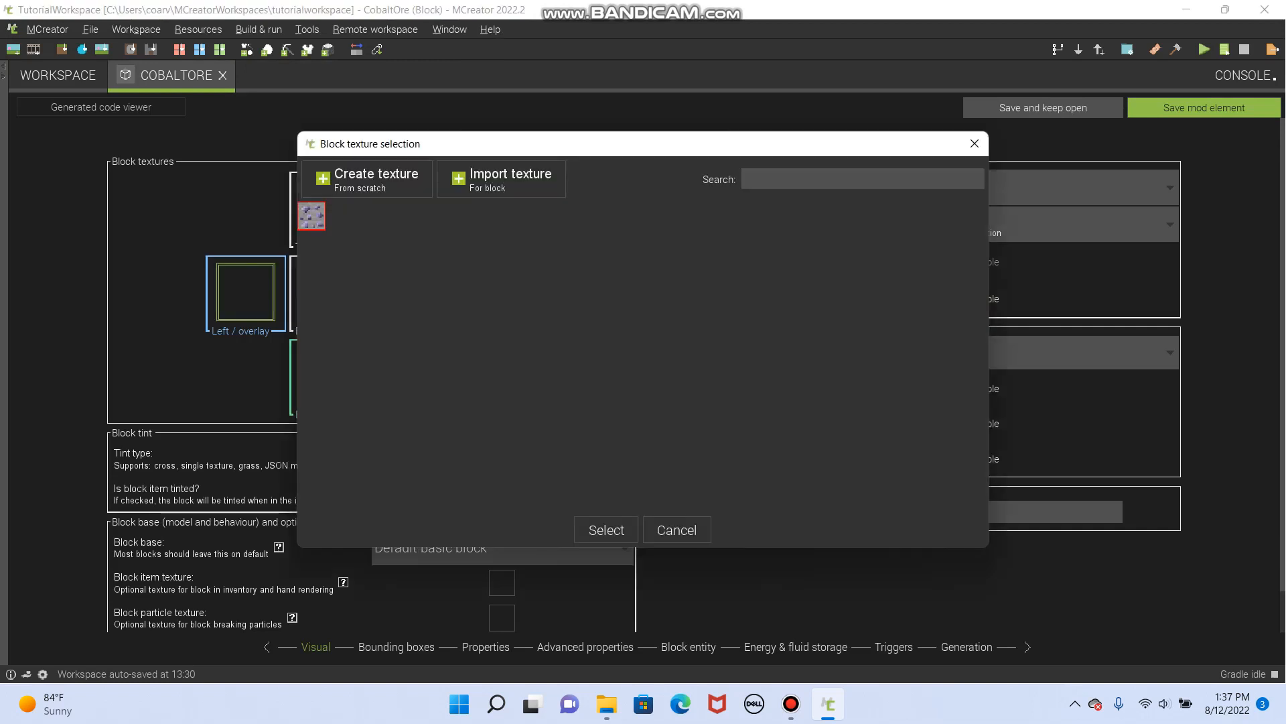
click(606, 529)
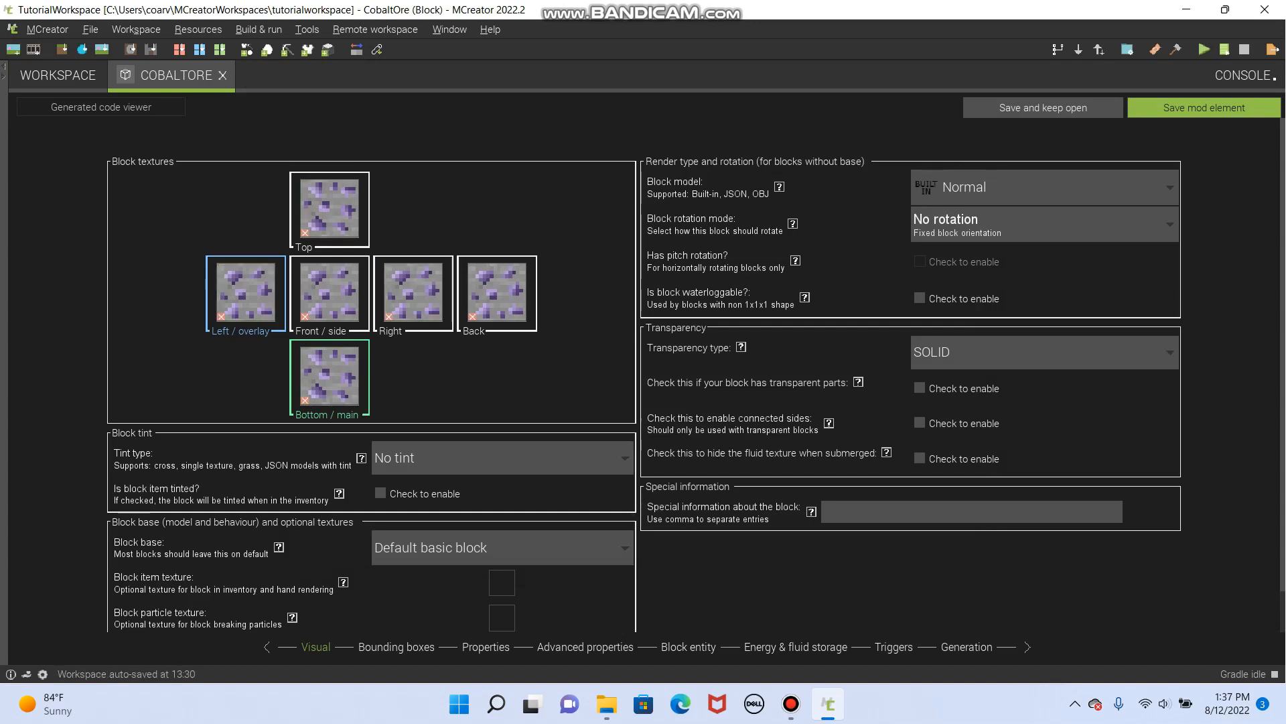
click(791, 703)
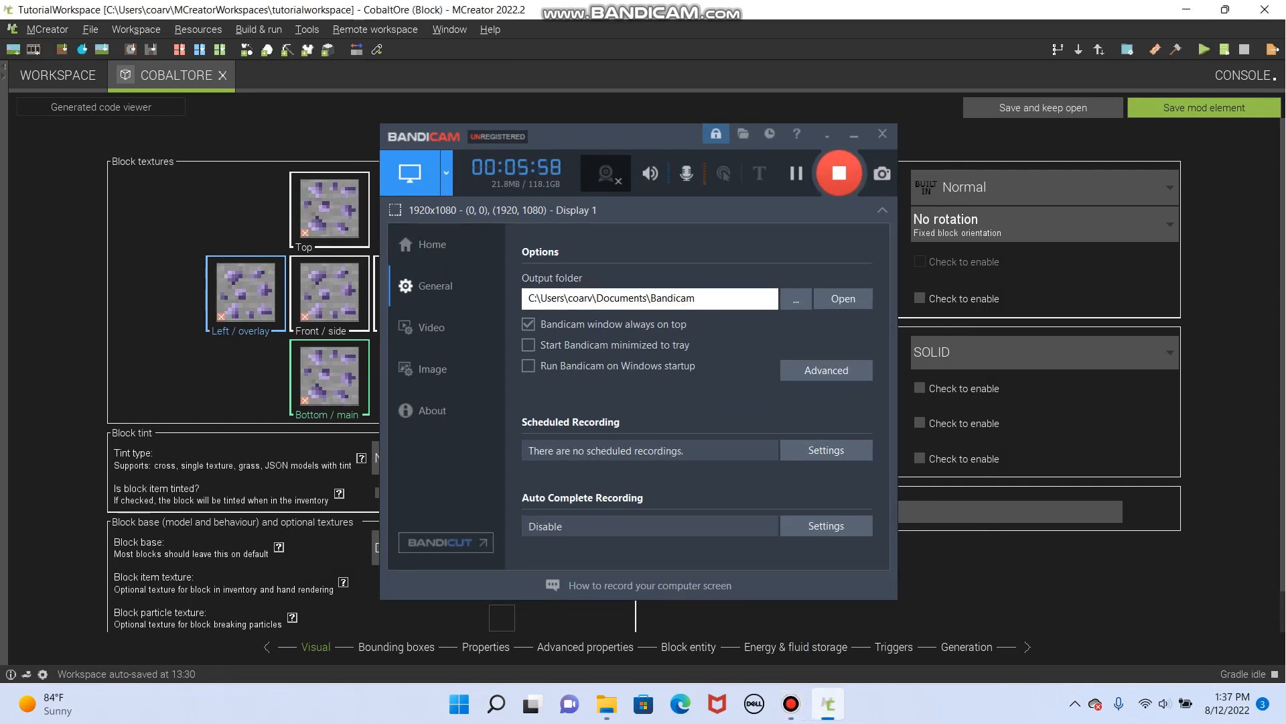
click(854, 134)
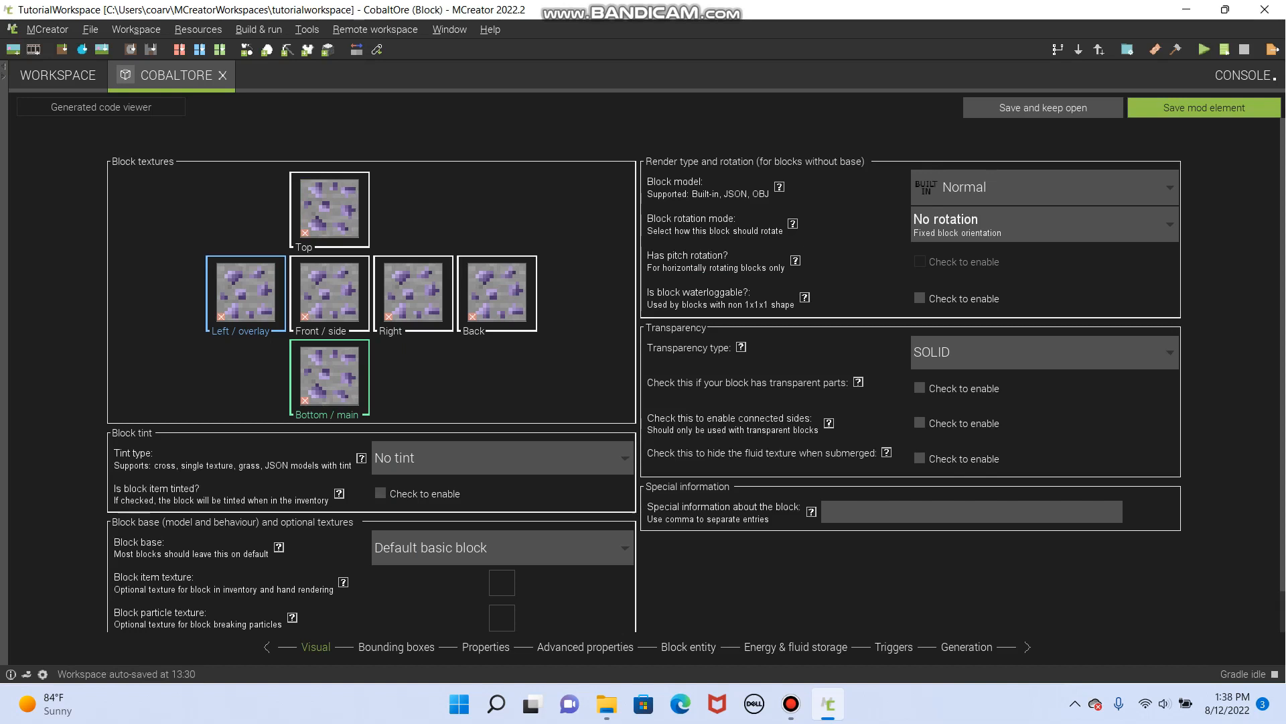
scroll(402, 509, down, 2)
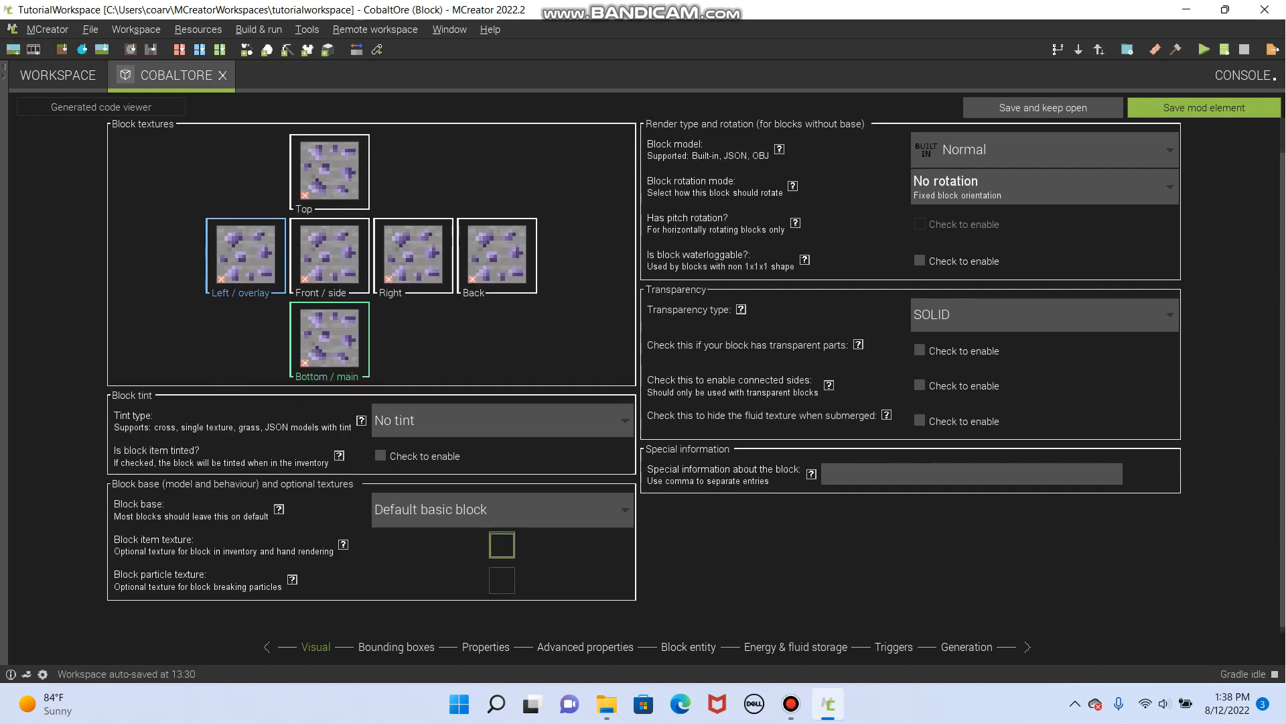
scroll(502, 579, down, 2)
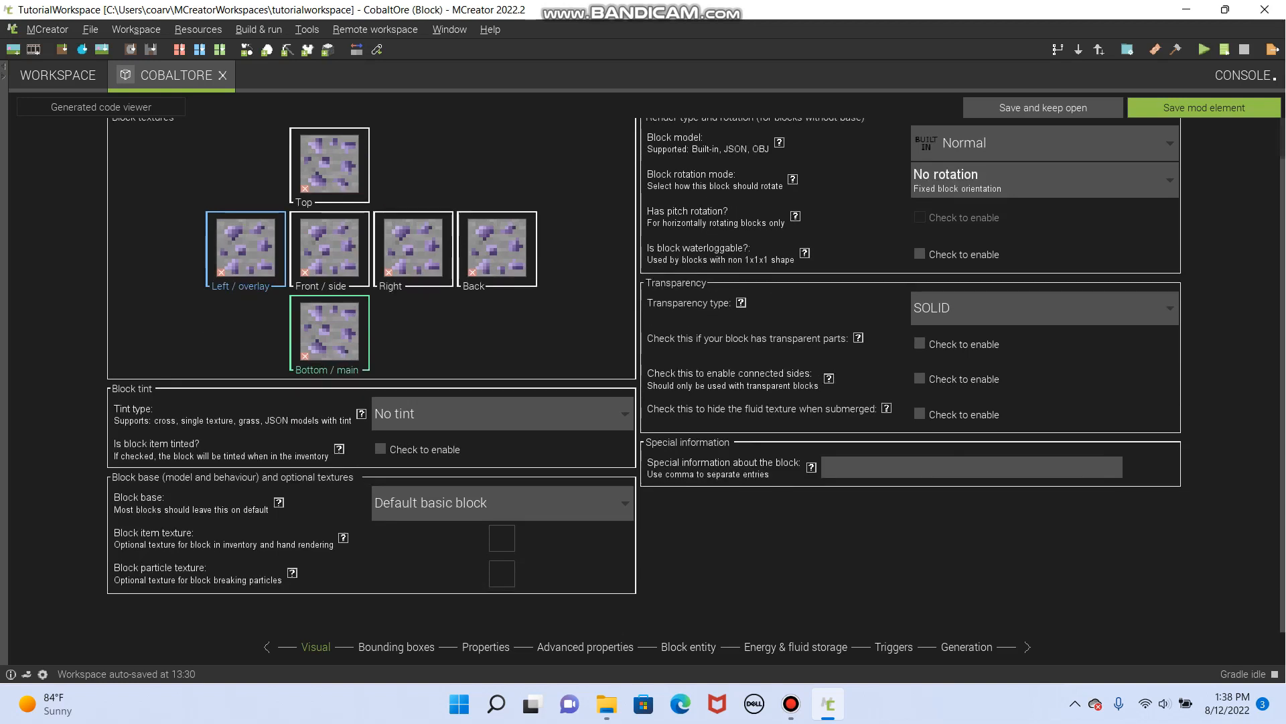
scroll(502, 538, up, 2)
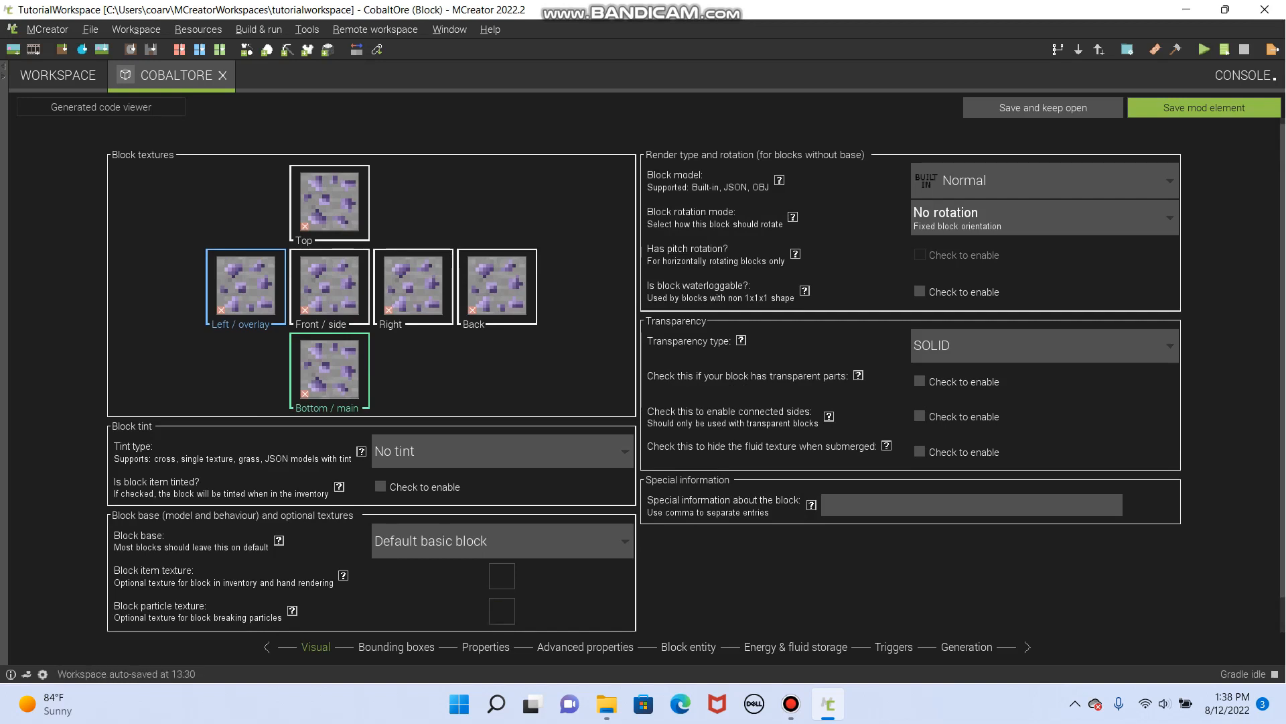
- Review the available transparency types and block models, keeping the block model set to Normal
click(1038, 345)
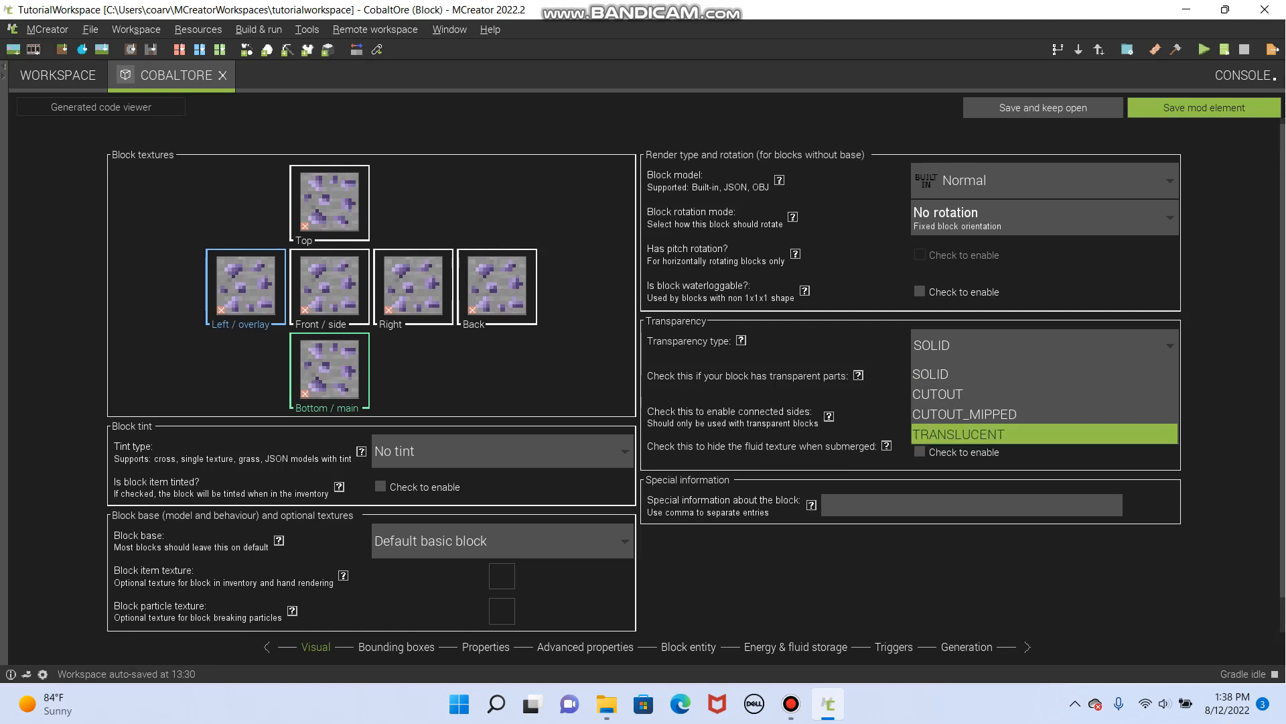
key(Escape)
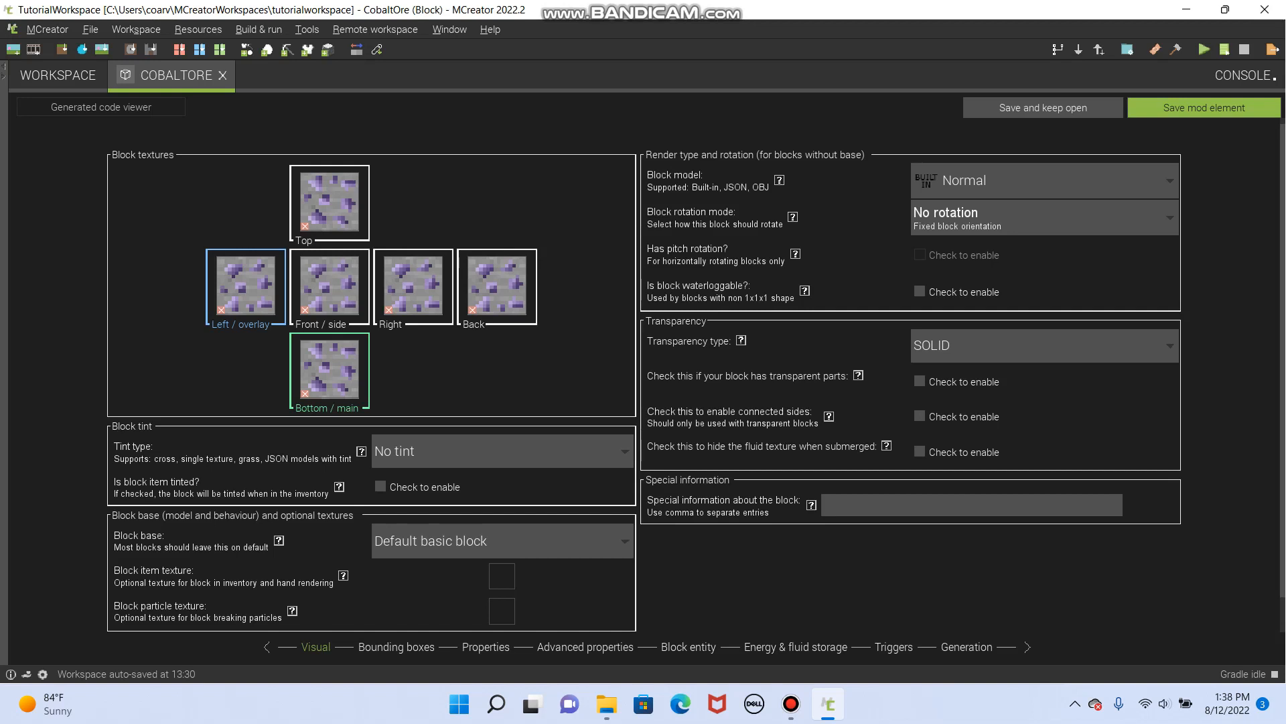
click(1044, 181)
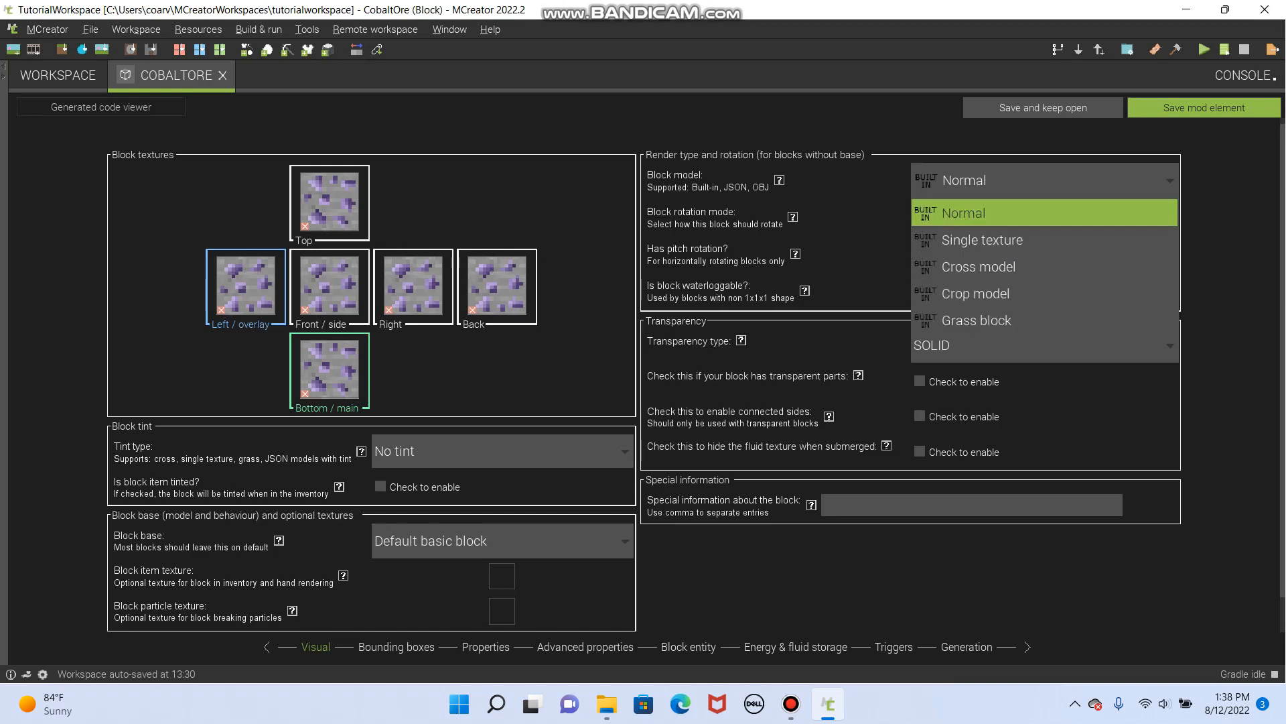
click(1045, 213)
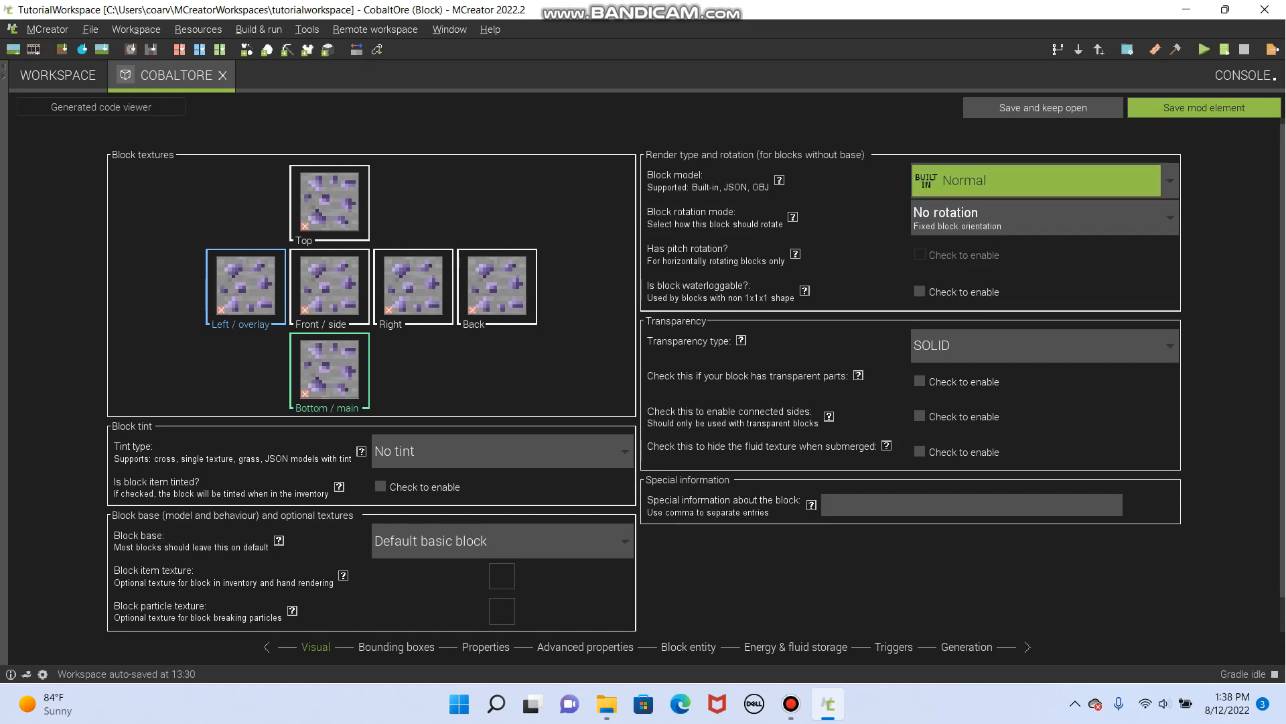
- Keep ROCK as the block's material and set its hardness to 1.15 and resistance to 13
click(396, 647)
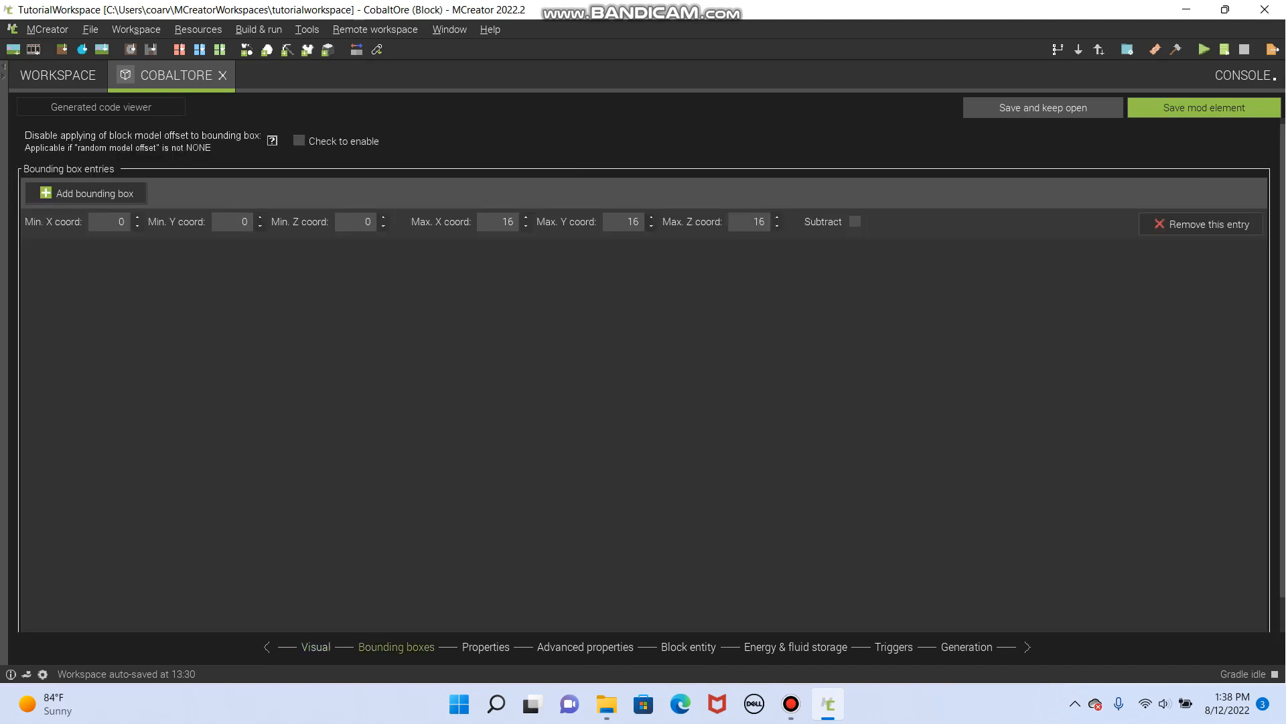
click(485, 648)
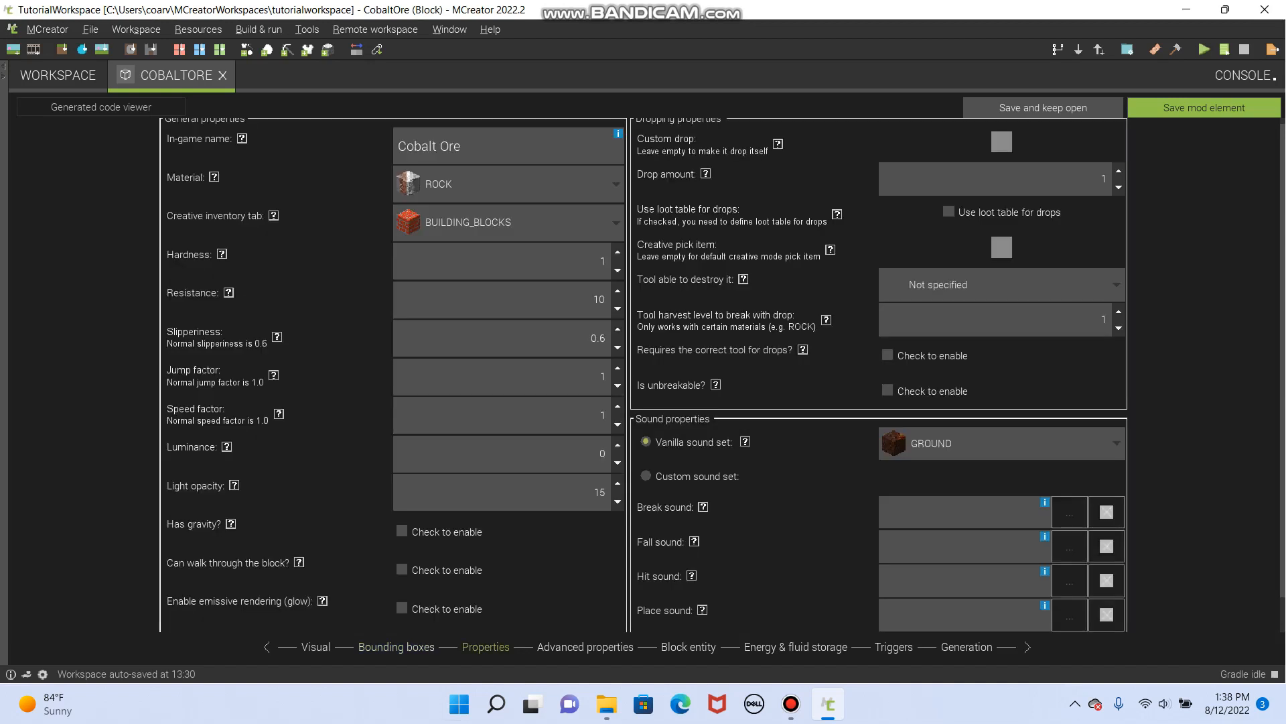
click(508, 184)
click(501, 216)
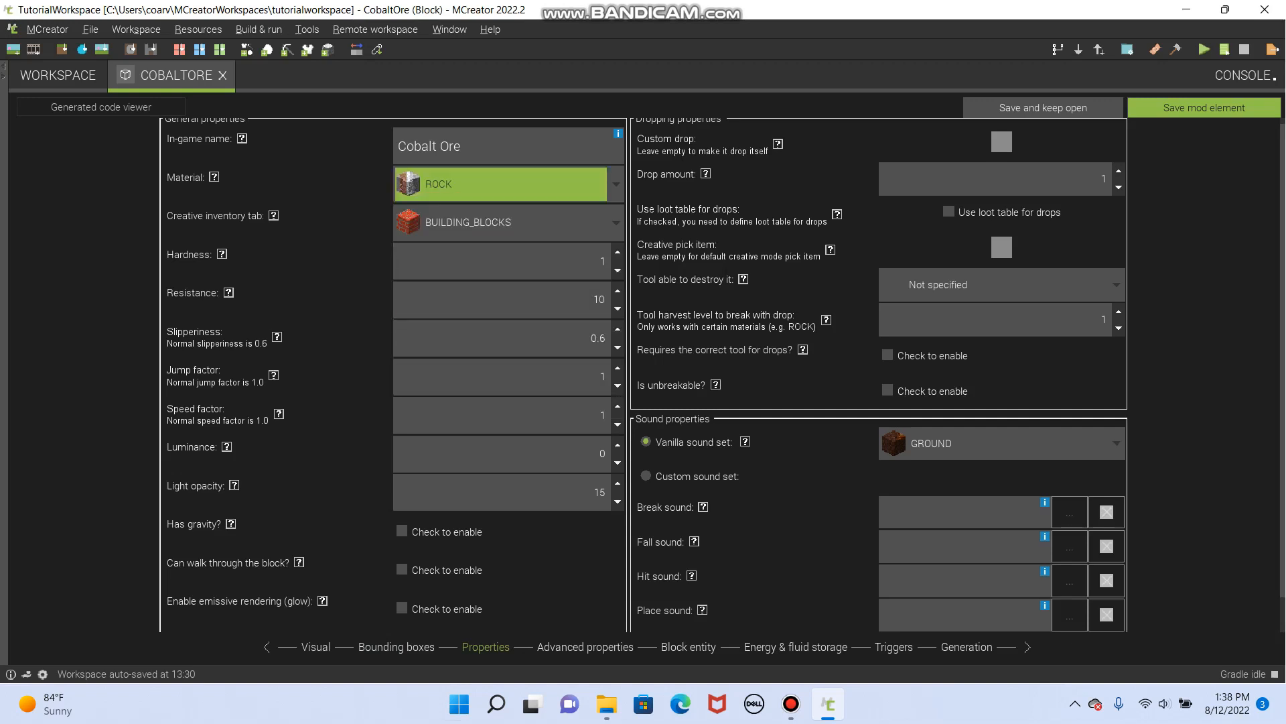
triple_click(617, 252)
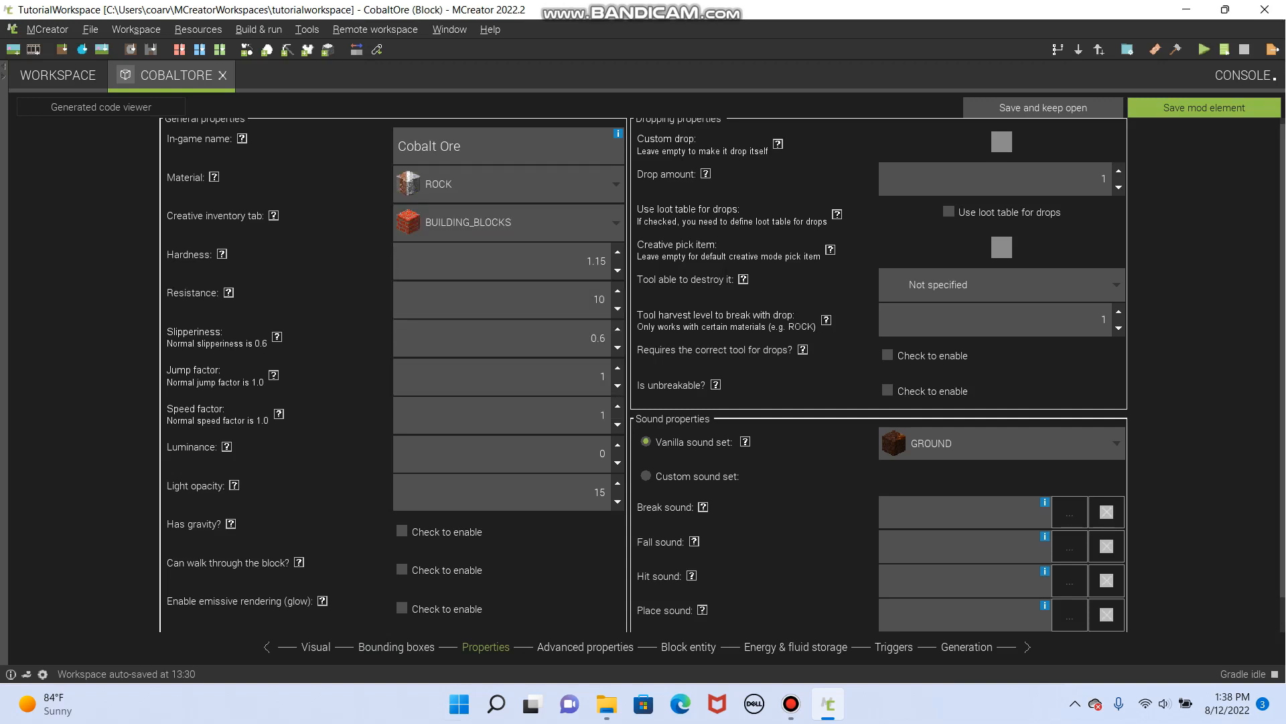
double_click(618, 291)
click(617, 292)
triple_click(618, 292)
- Review the block's bounding box, visual and general properties, the Light opacity explanation and the items available as custom drop
click(396, 647)
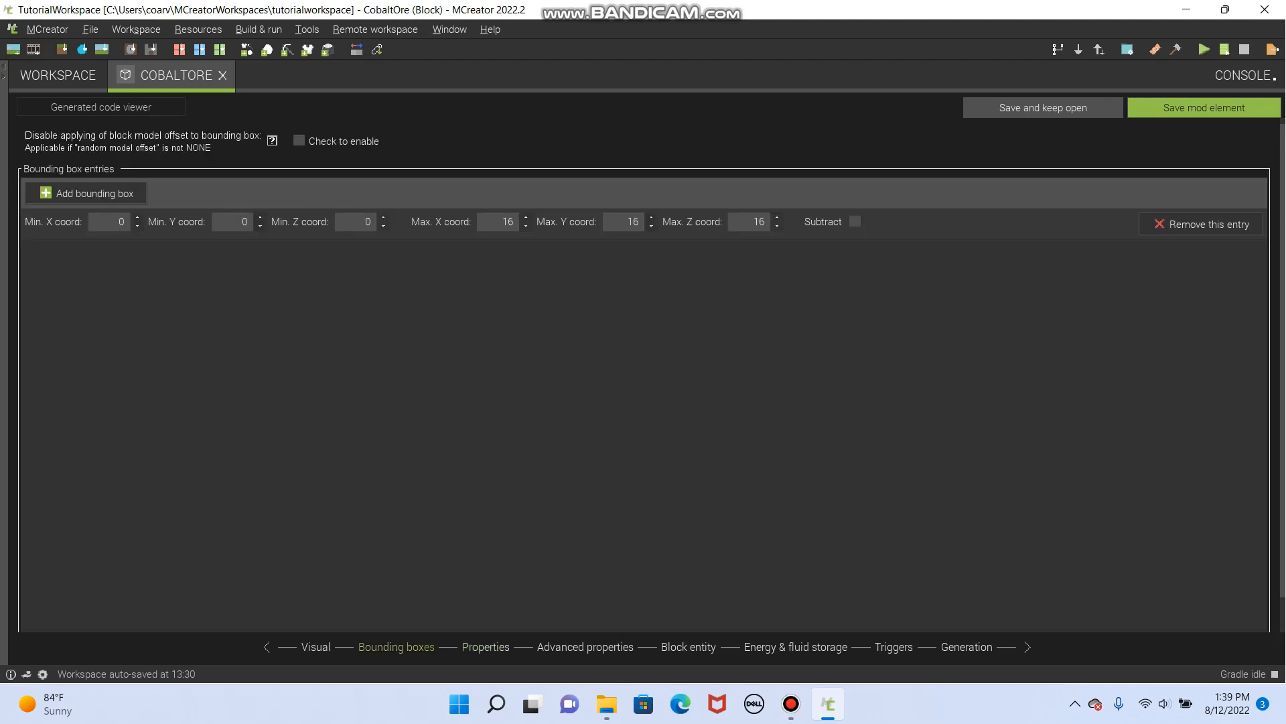
click(315, 647)
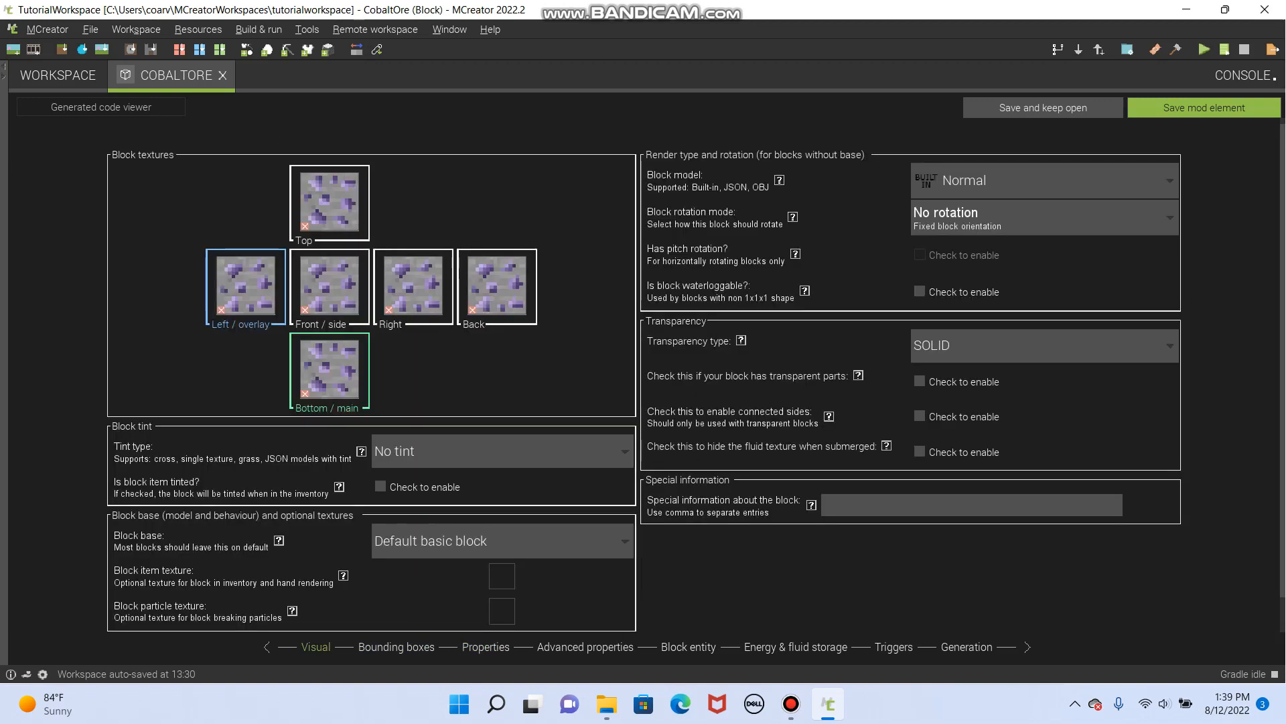
click(485, 647)
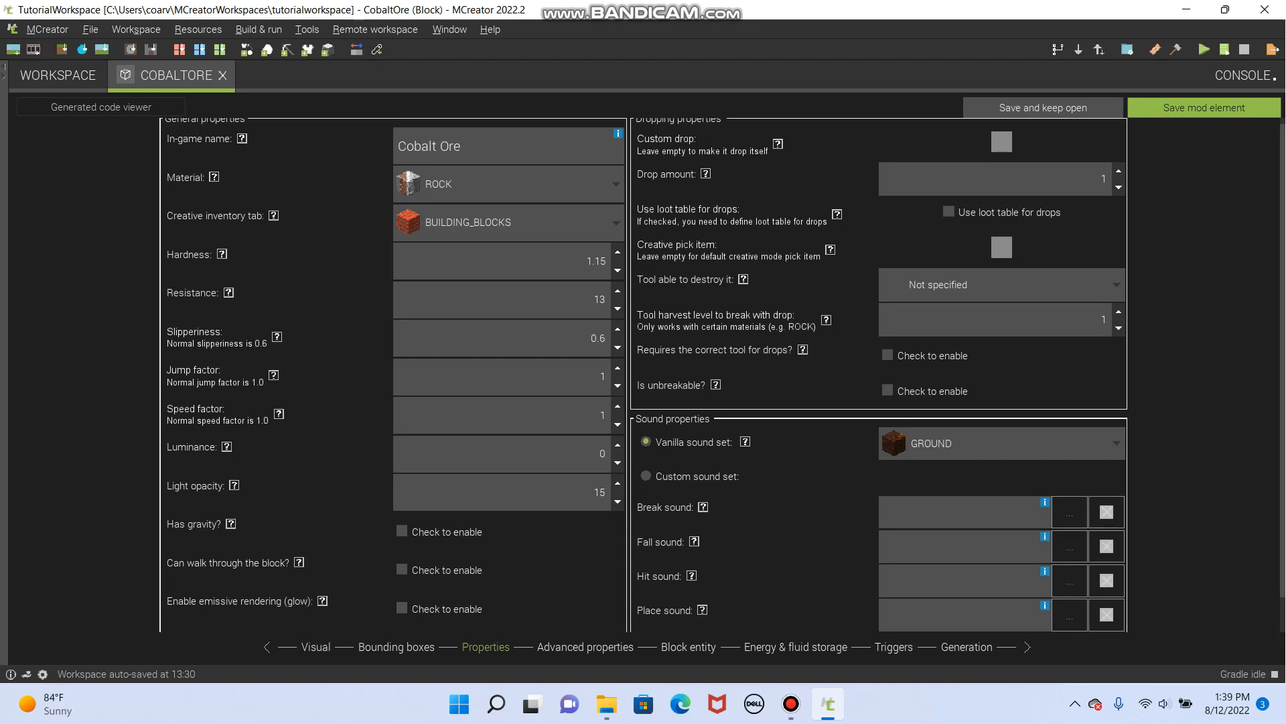
click(234, 485)
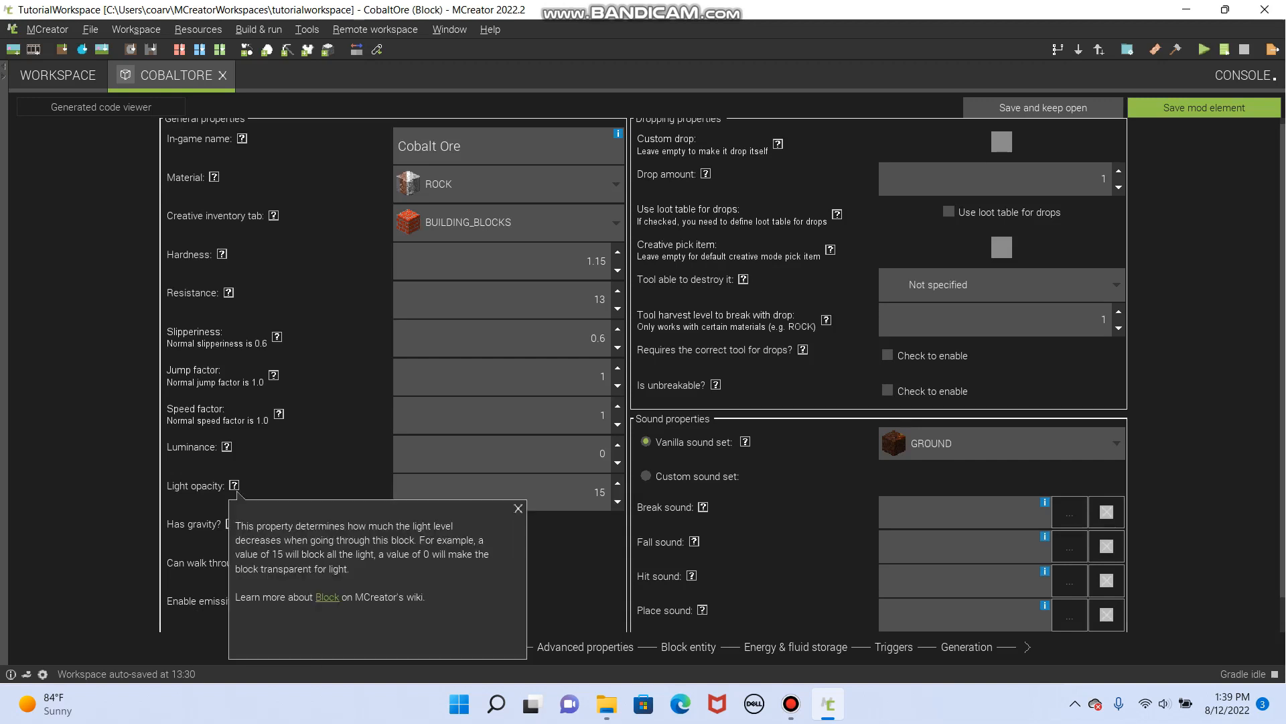
click(518, 508)
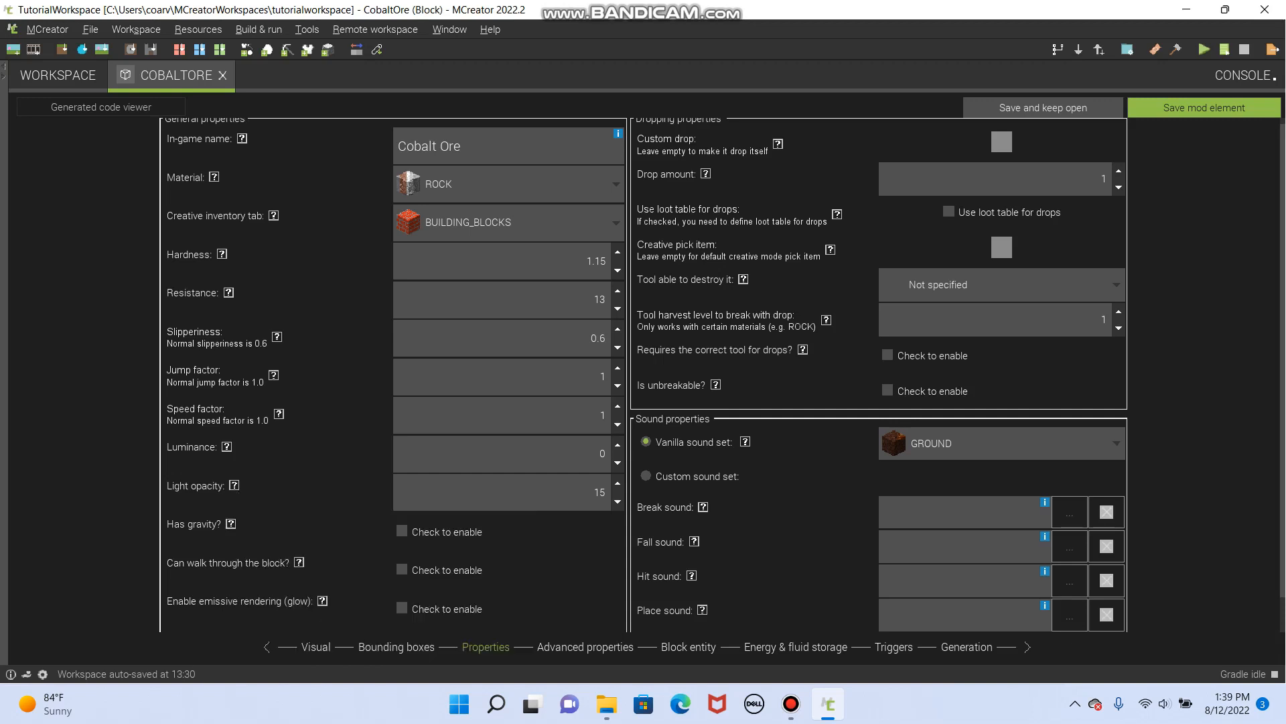
scroll(1000, 123, down, 1)
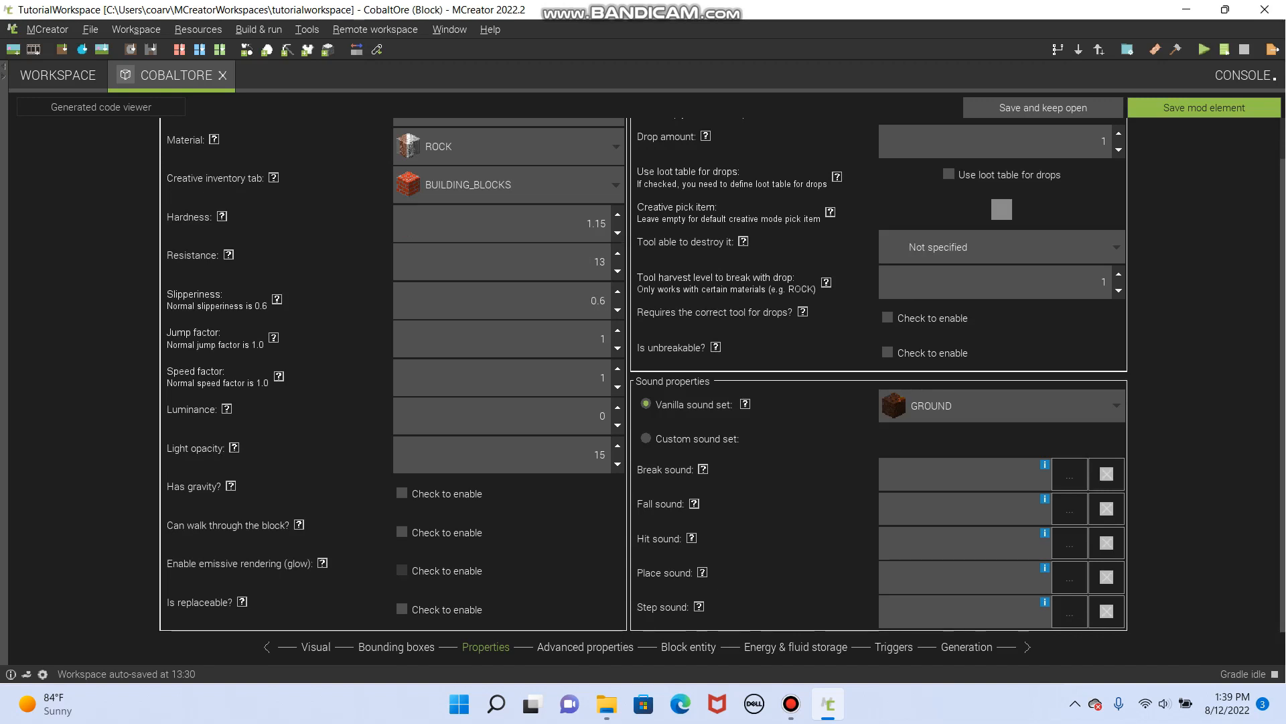
scroll(402, 573, up, 2)
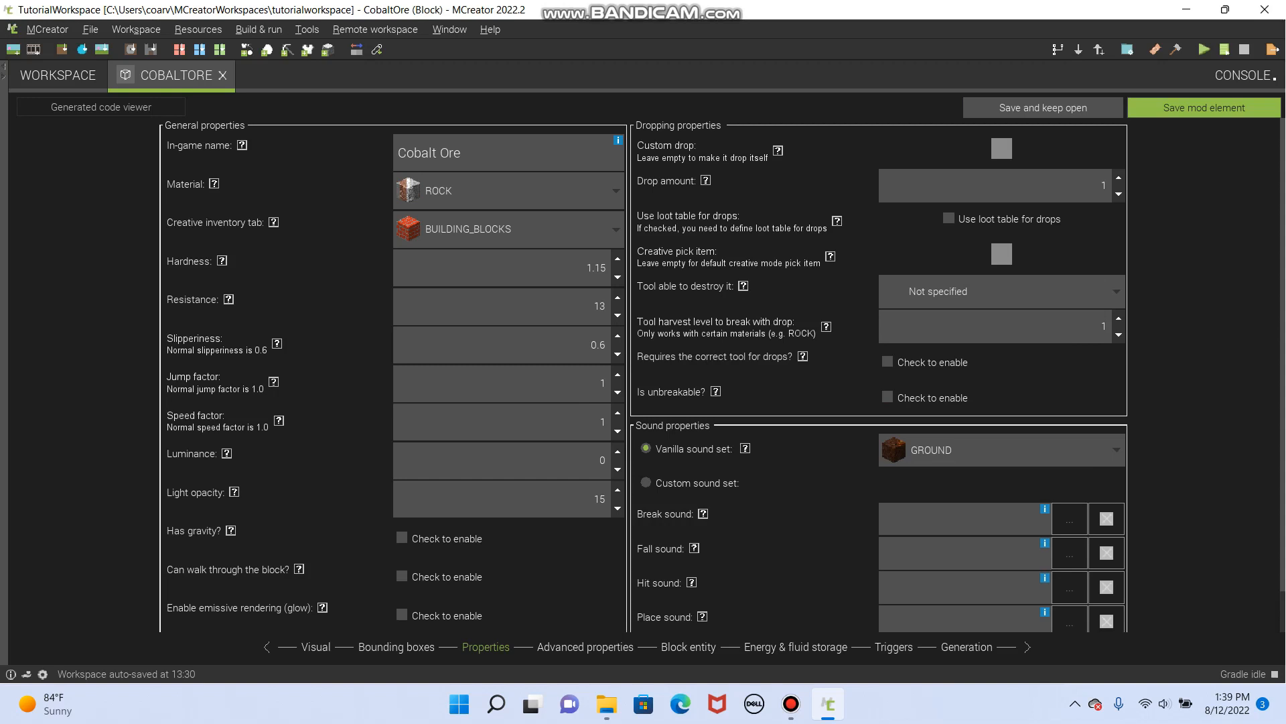
click(1001, 149)
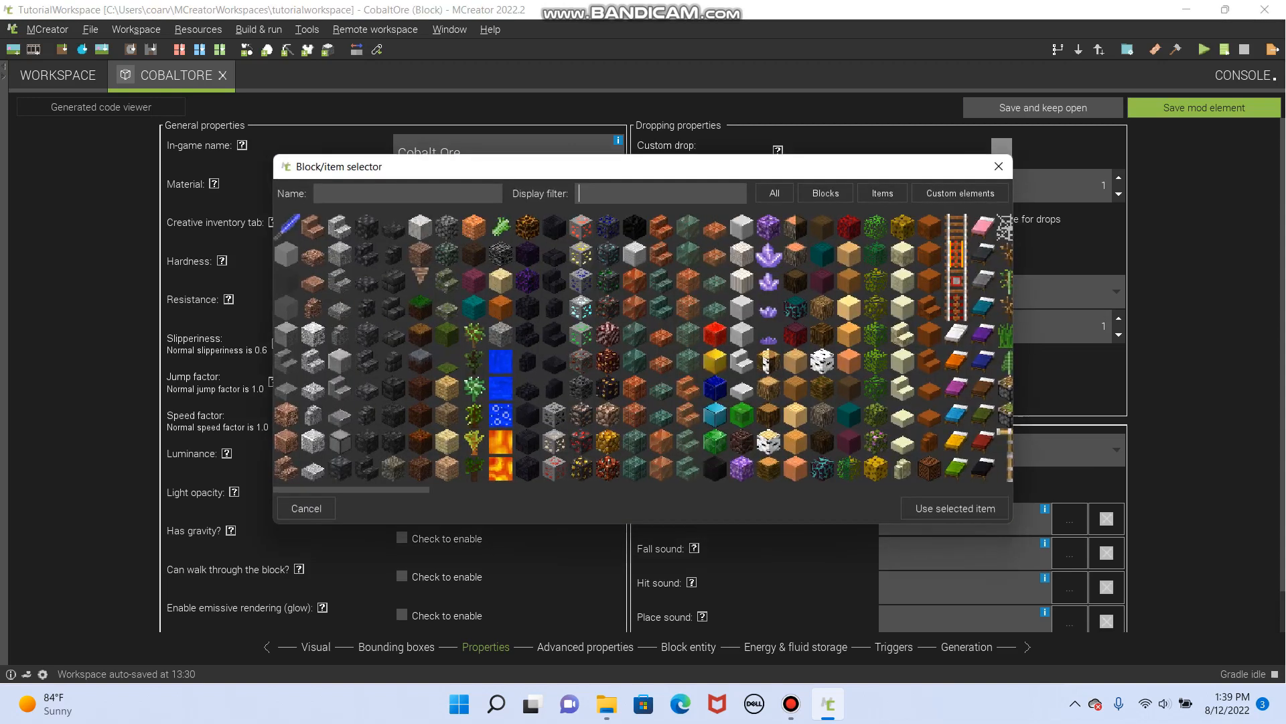
click(998, 167)
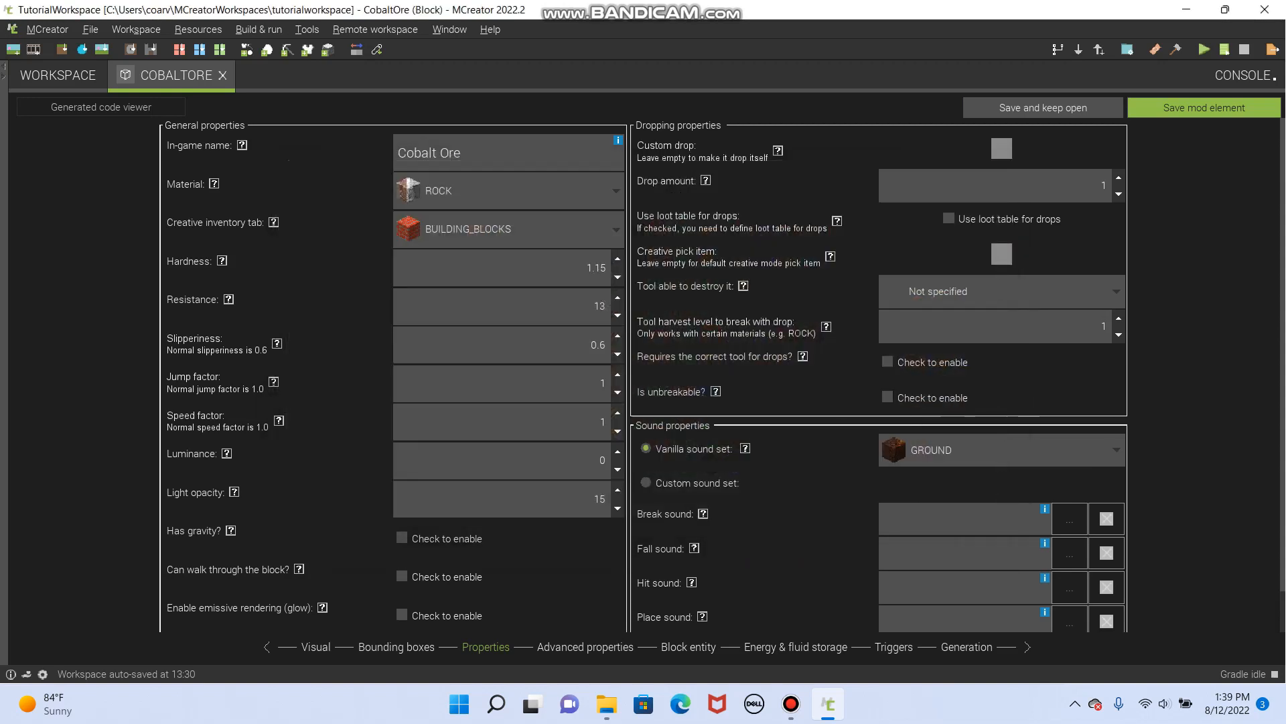
- Add a new Item element named RawCobalt to the workspace
click(57, 75)
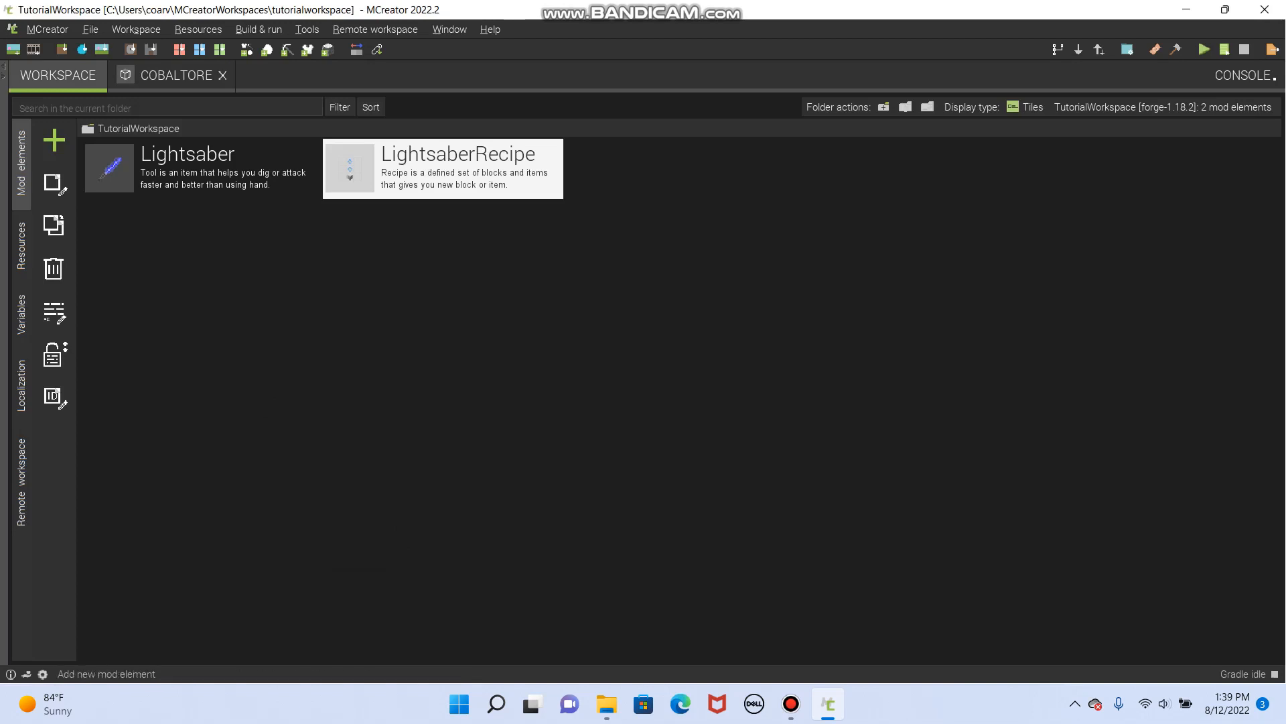
click(54, 139)
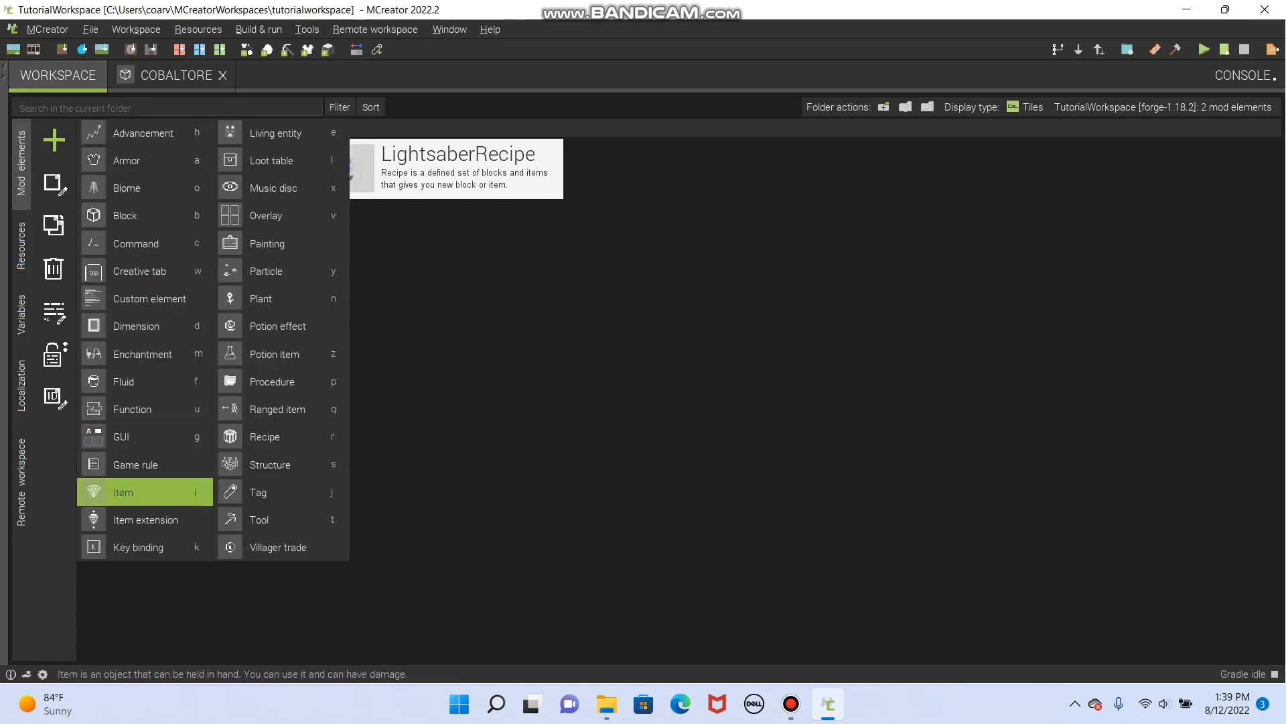
click(144, 492)
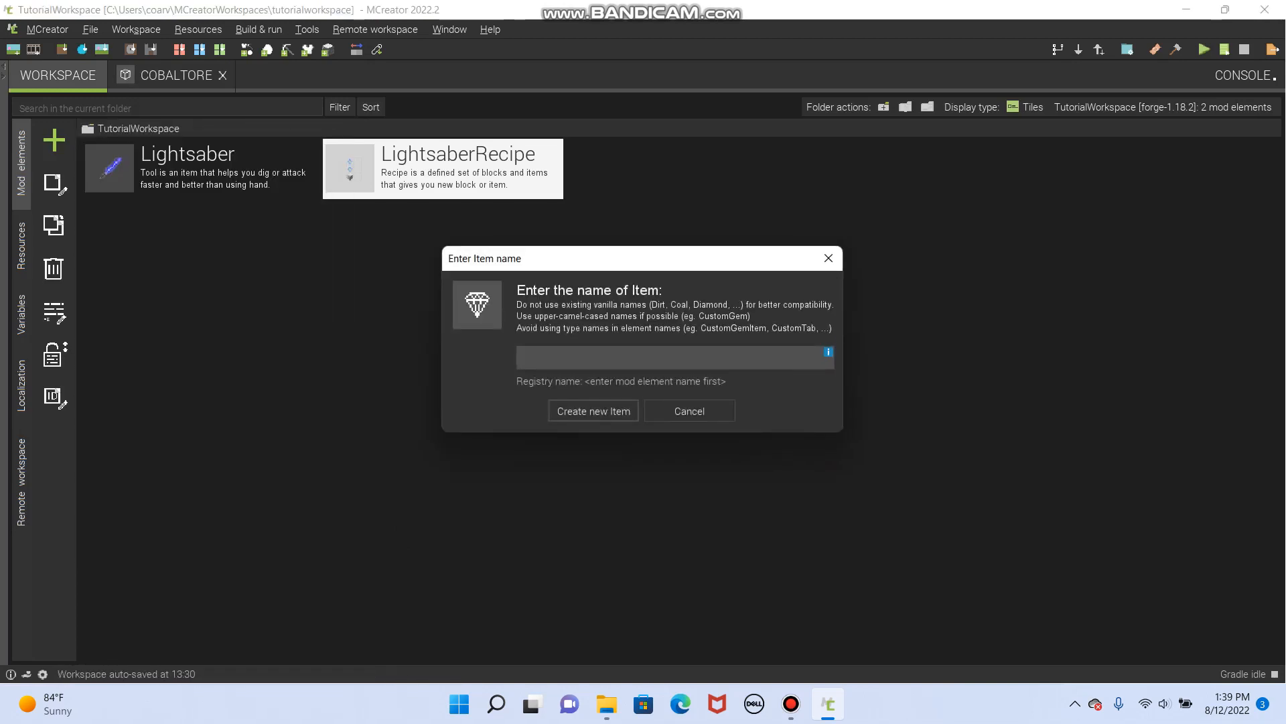
text(R)
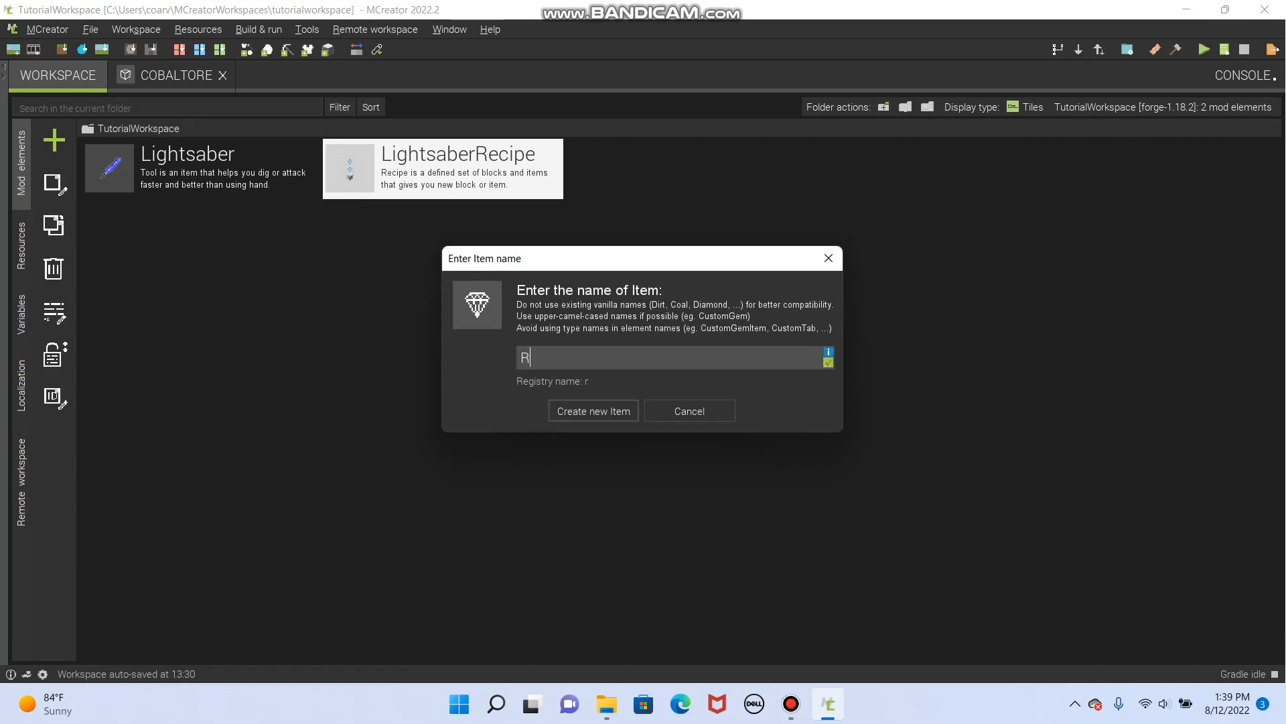
text(aw_Cobalt)
key(Return)
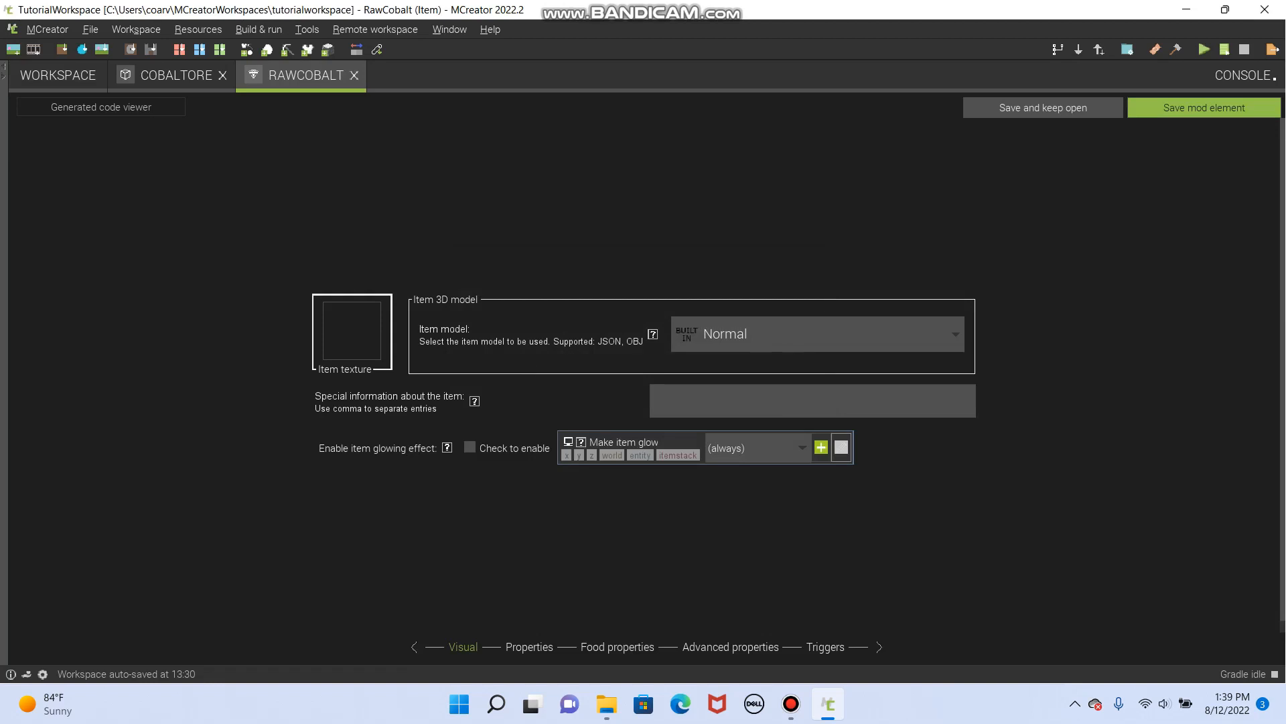
- Create a new 16 by 16 item texture for RawCobalt from a template, using the pale rounded raw-ore lump as base texture
click(352, 331)
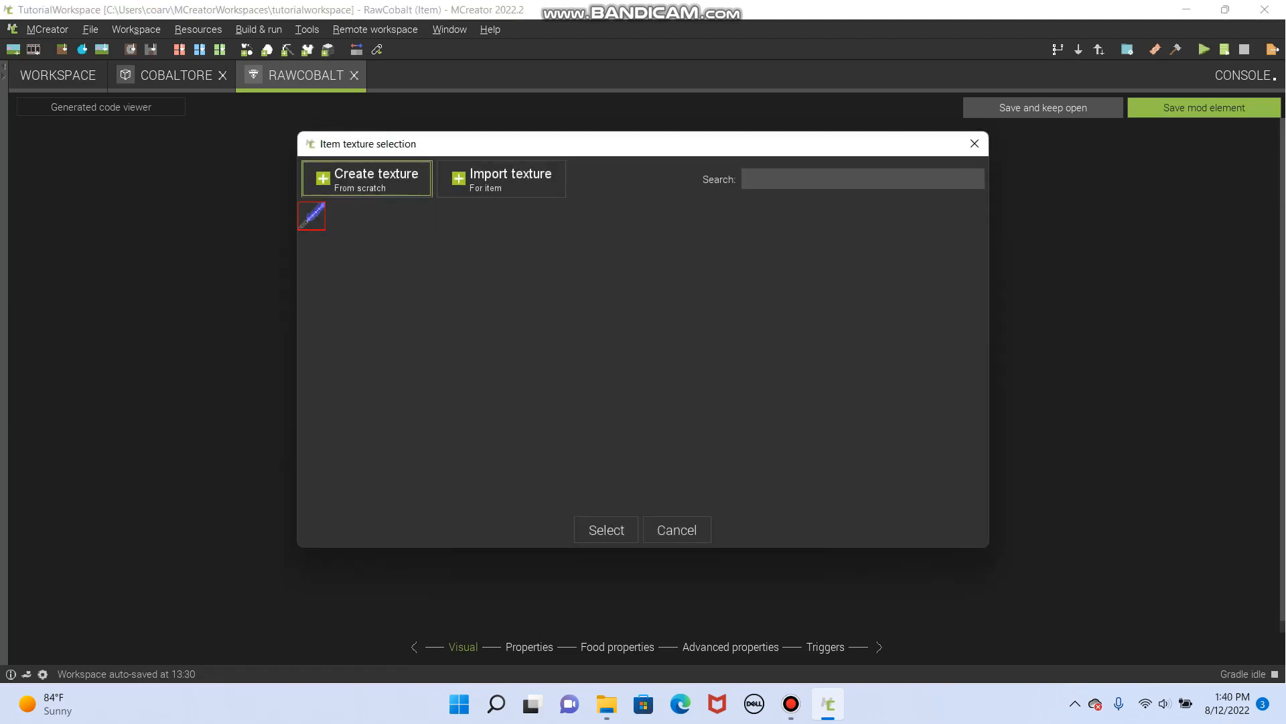
click(368, 179)
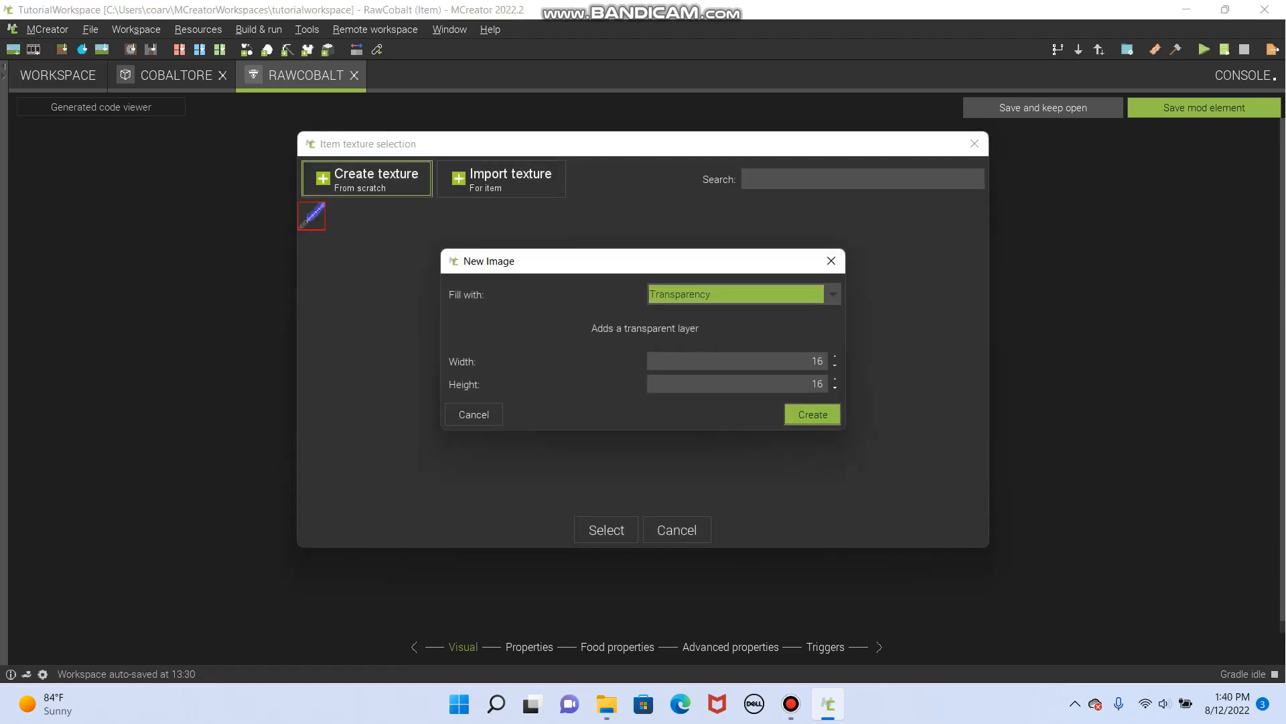
key(Down)
key(Down)
key(Return)
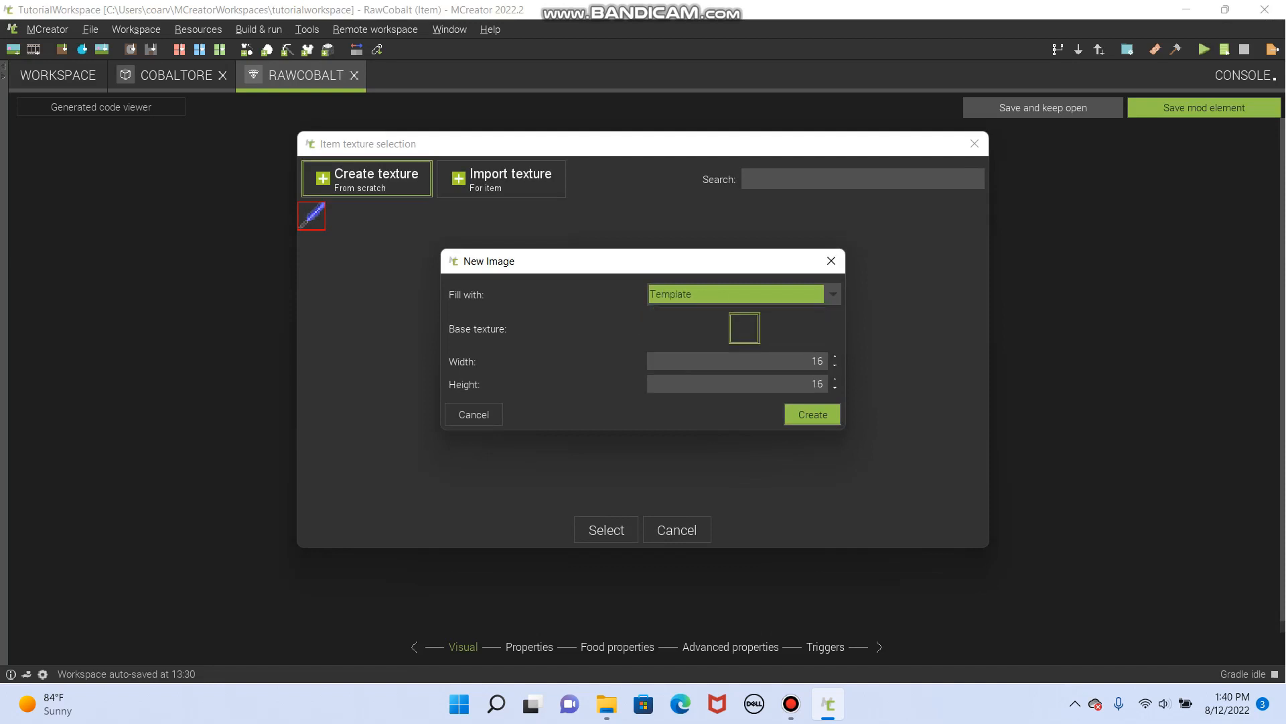
key(Tab)
key(space)
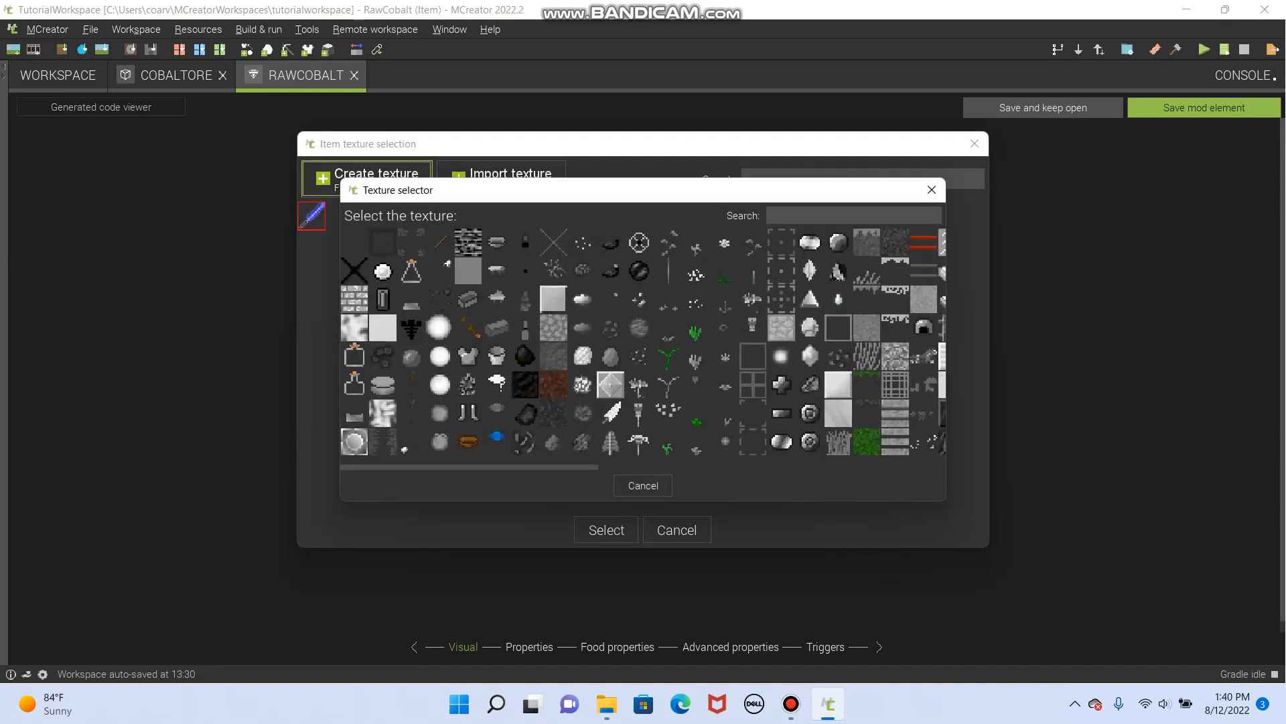
click(582, 383)
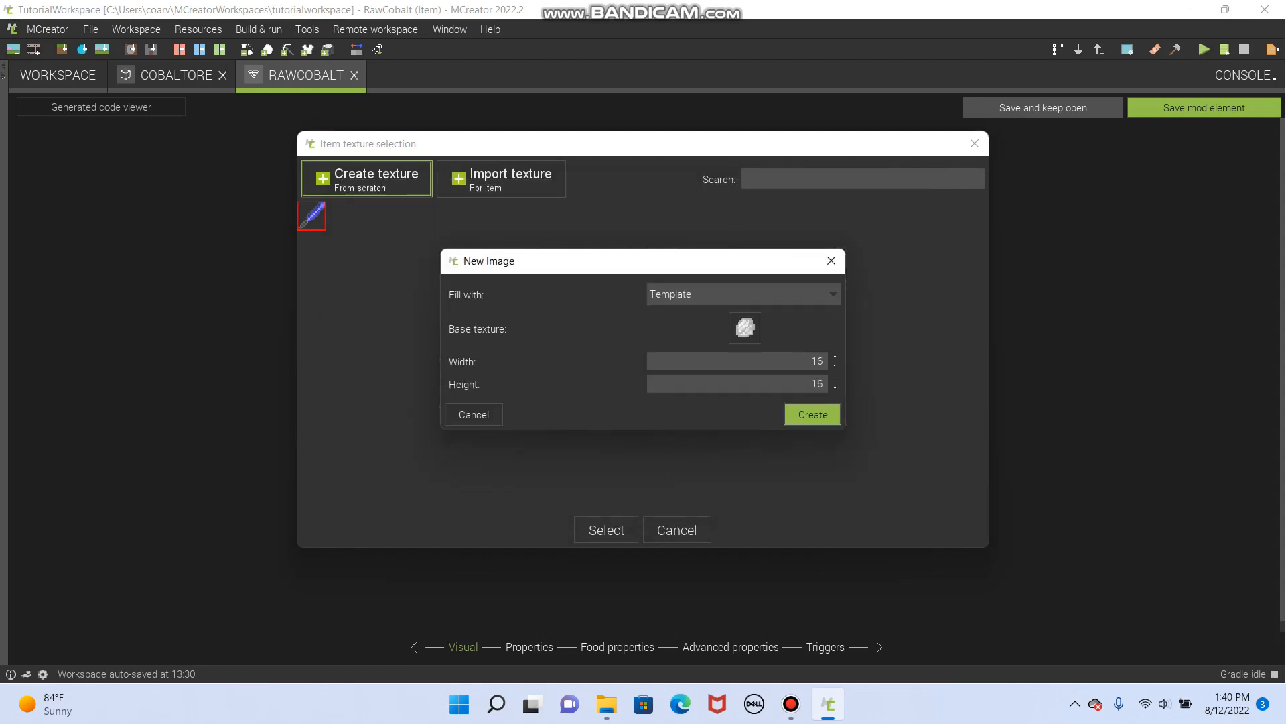
key(Return)
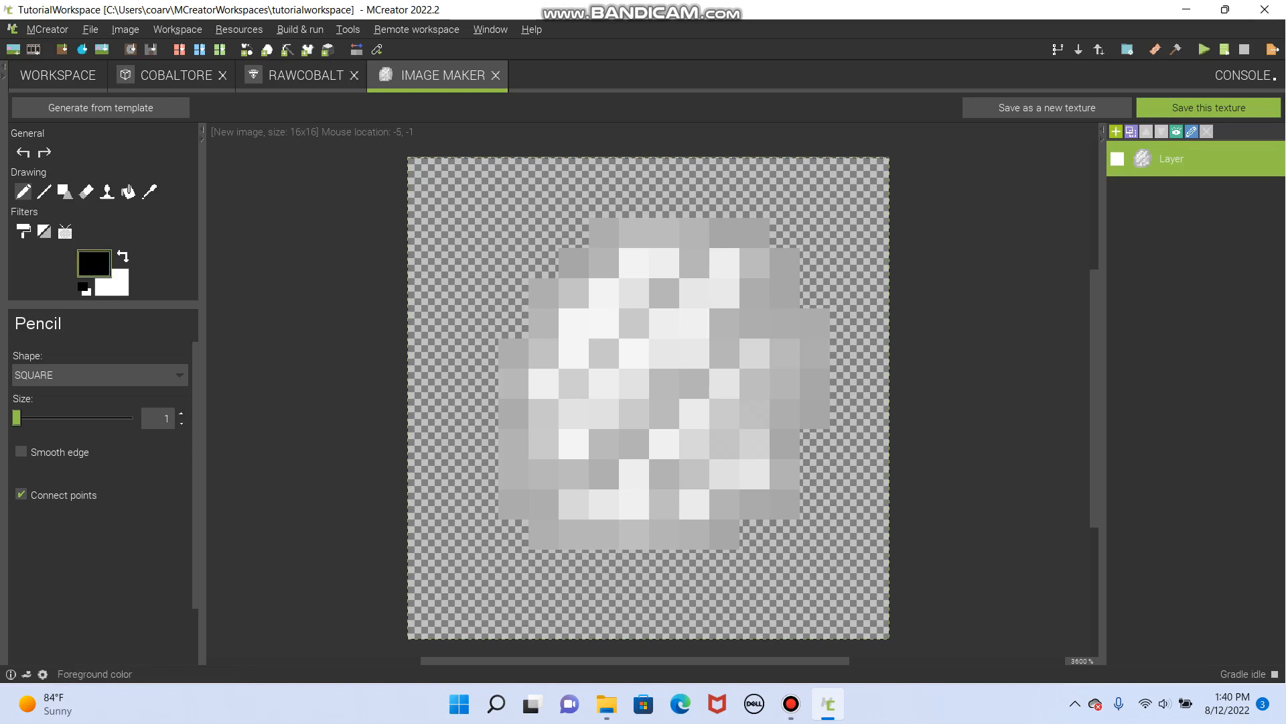
- Set the foreground color to purple with hue 276, saturation 78, value 100 and transparency 48
click(93, 263)
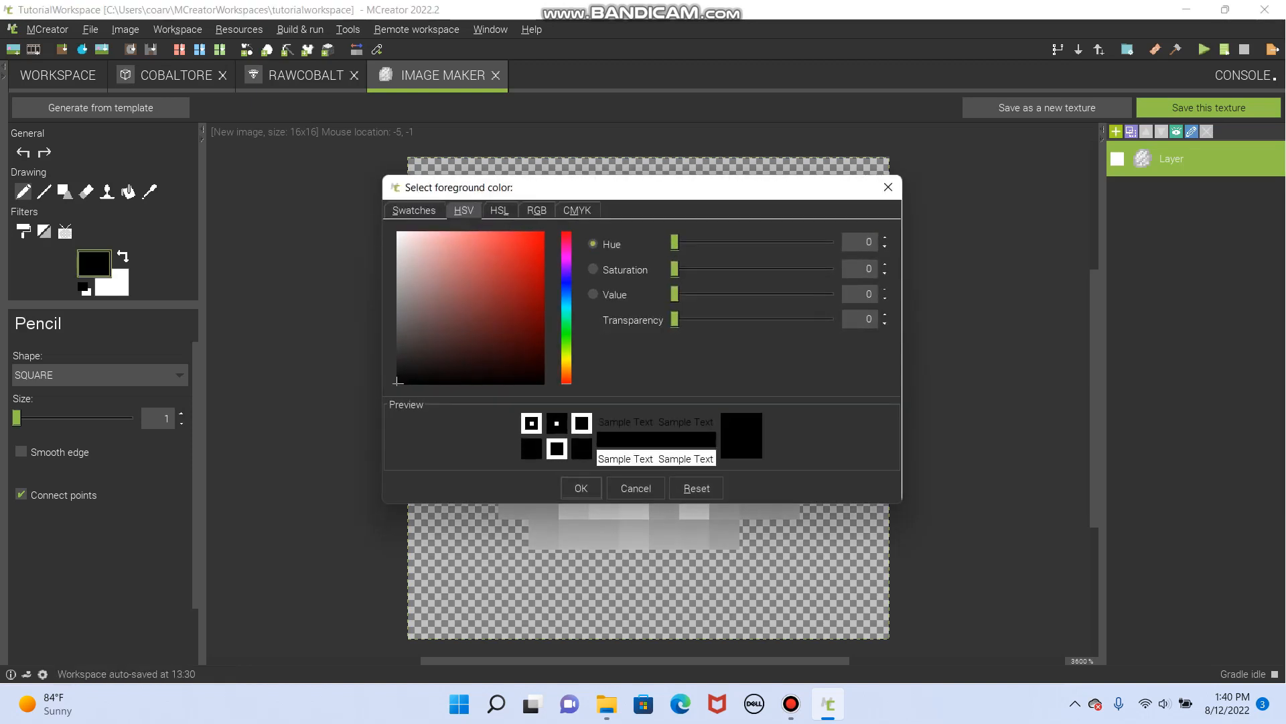
drag(675, 242, 797, 241)
drag(477, 232, 466, 234)
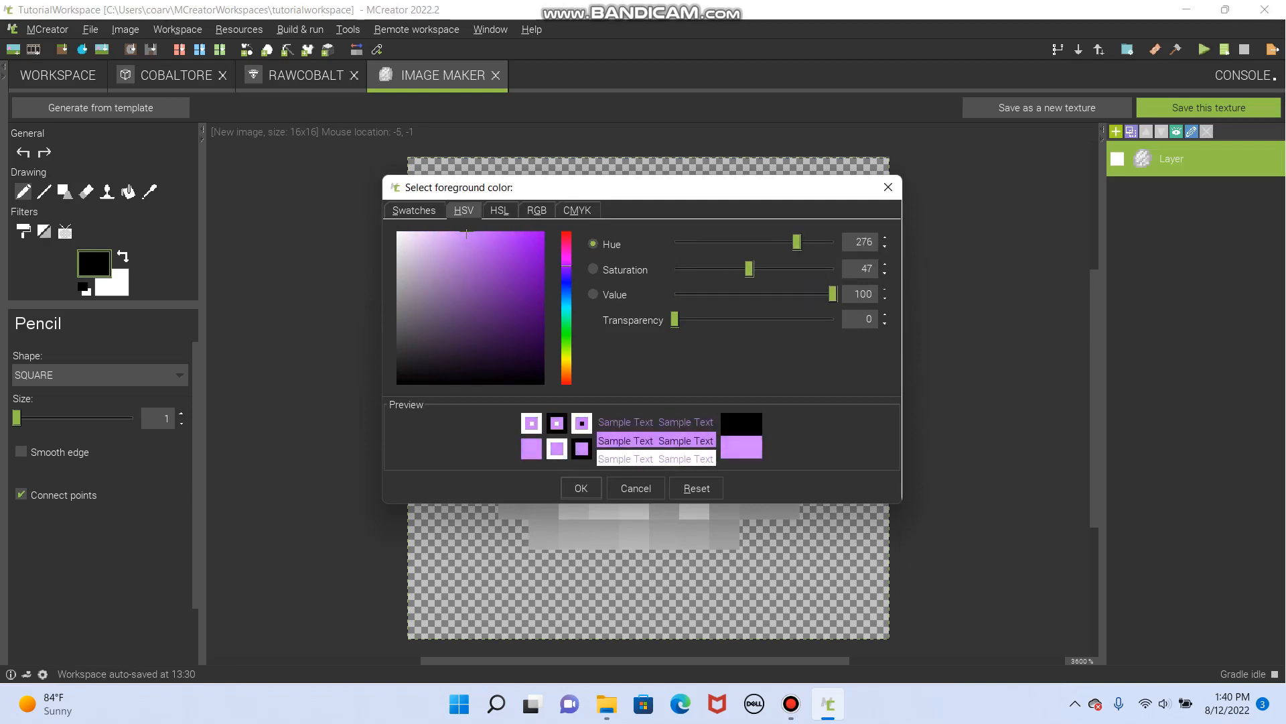
click(683, 319)
drag(683, 319, 751, 319)
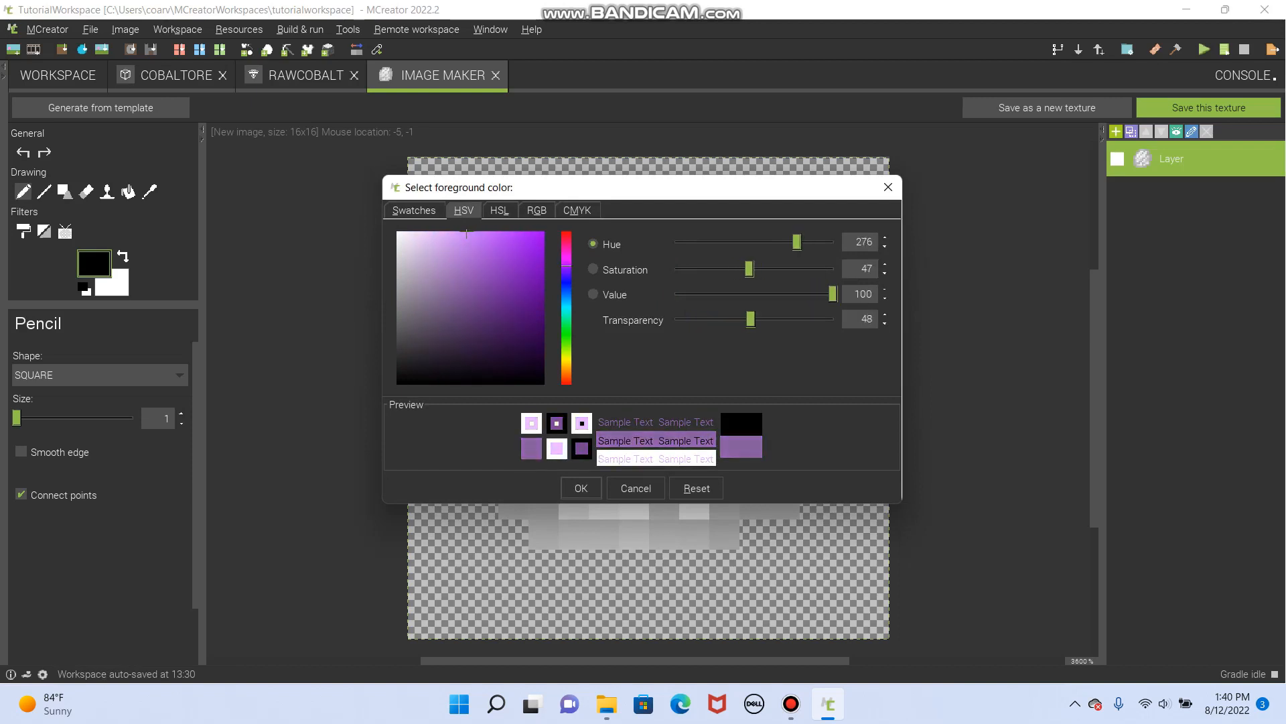
click(468, 235)
drag(468, 234, 513, 232)
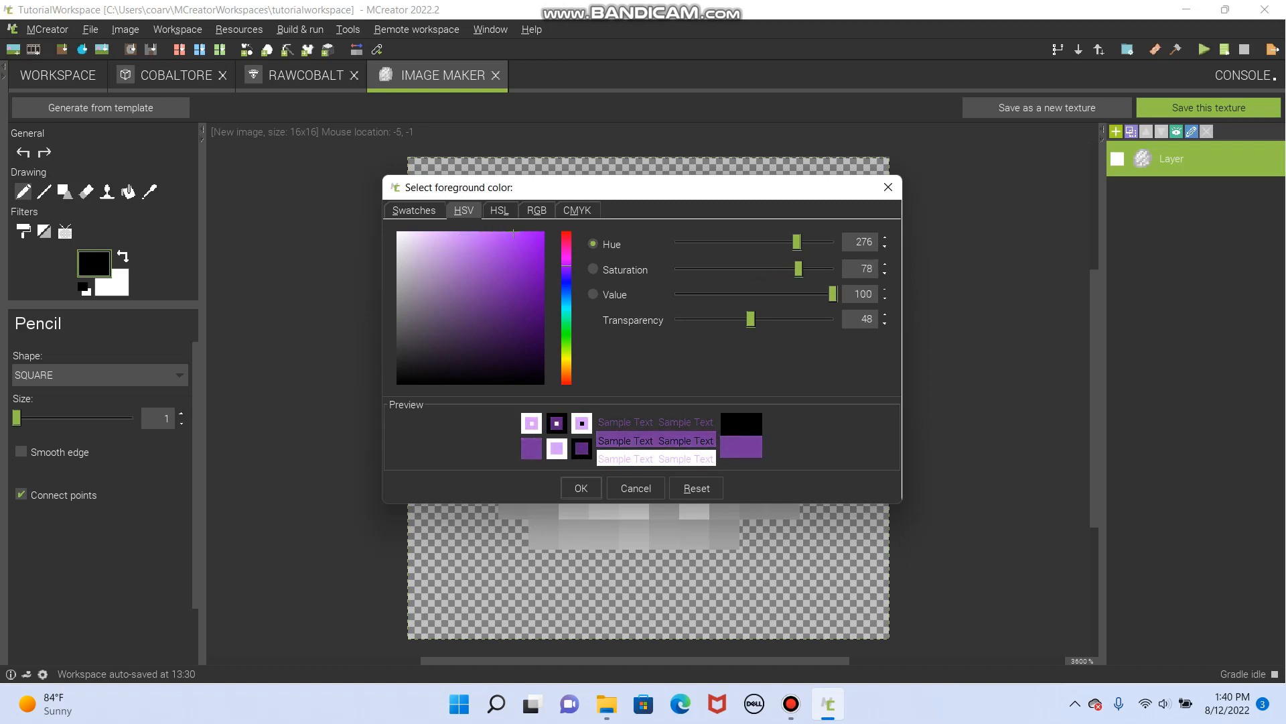
key(Return)
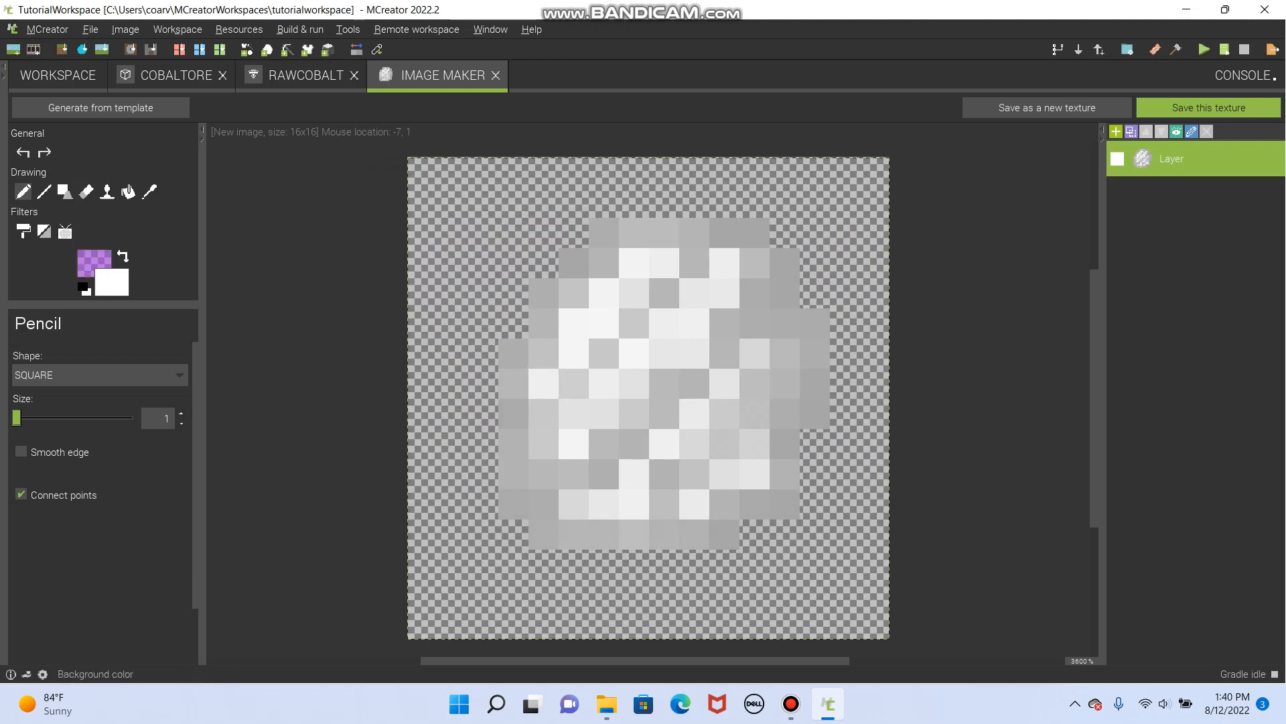
- Tint the texture purple with a size 16 square pencil and erase the tint beside the lump's left edge with a size 9 eraser
drag(16, 417, 34, 417)
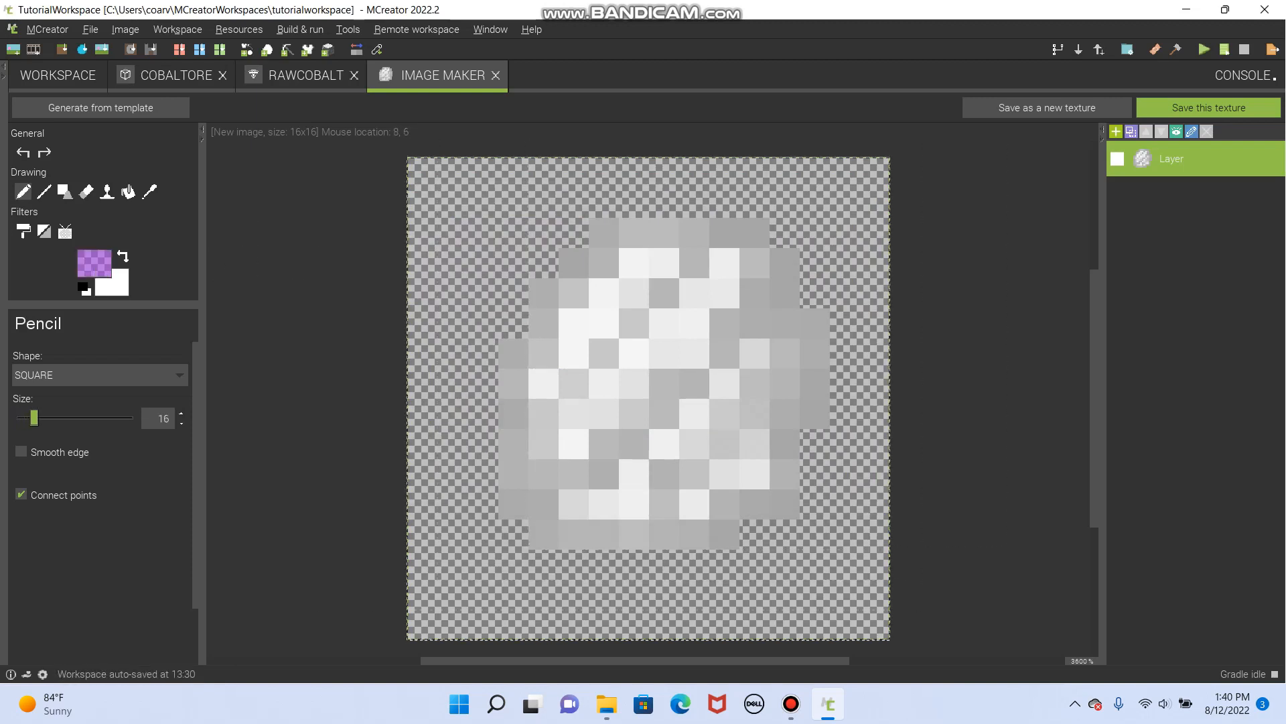
click(649, 384)
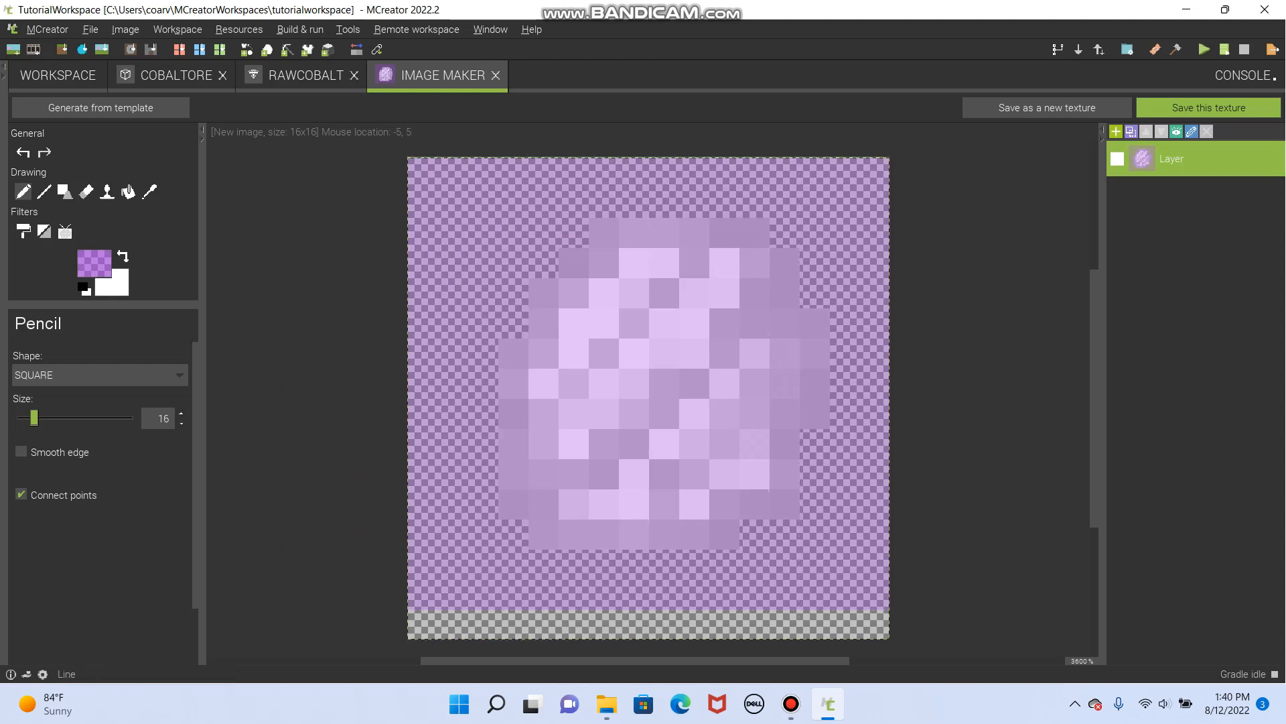
click(85, 191)
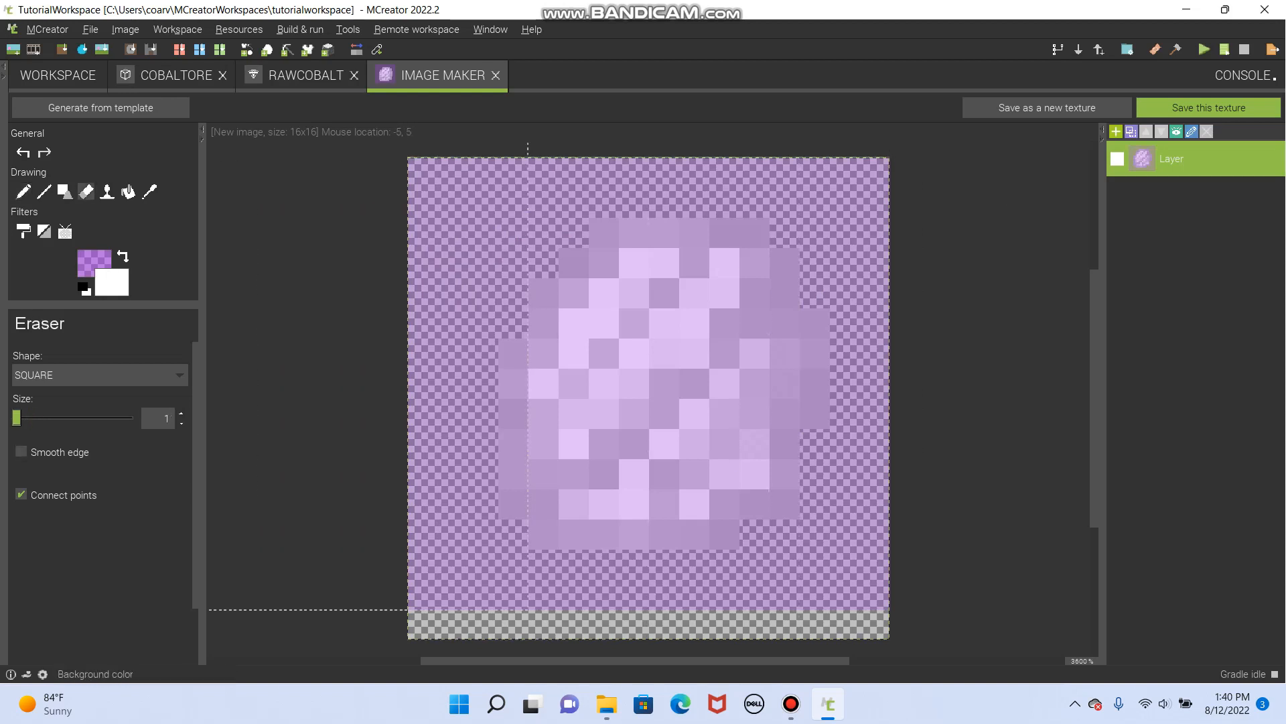
scroll(392, 233, up, 8)
click(338, 503)
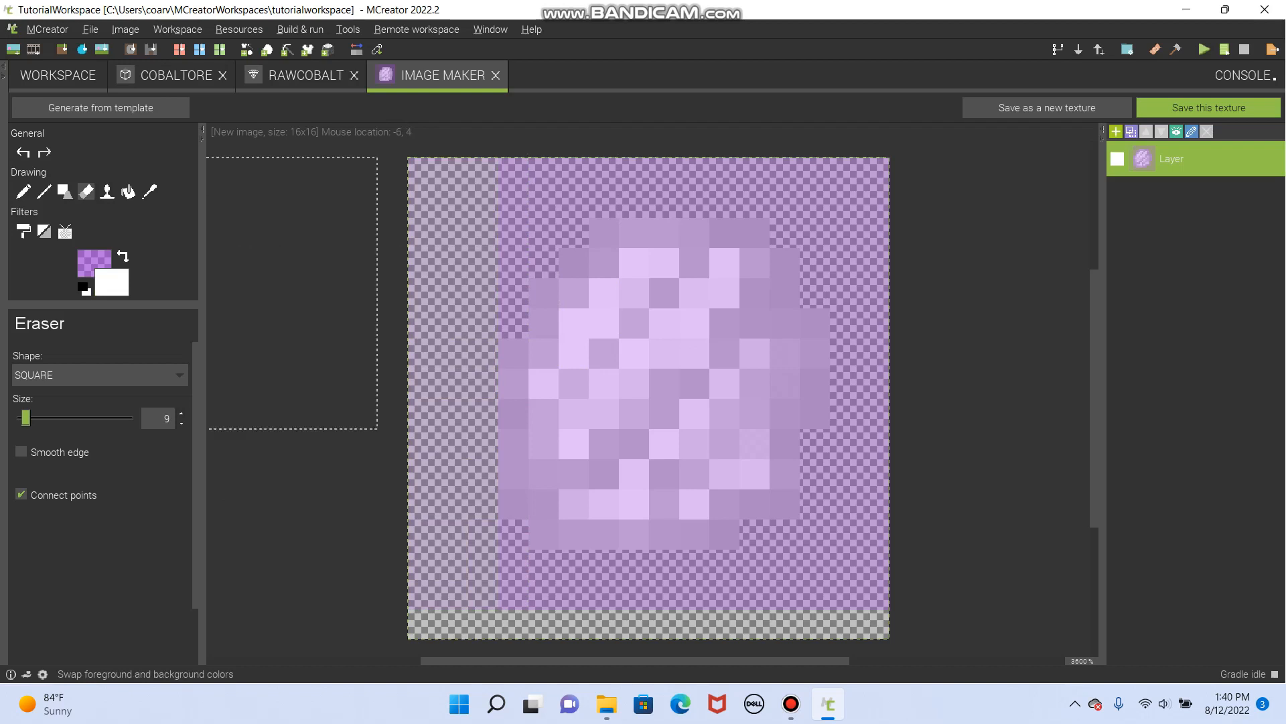
click(123, 256)
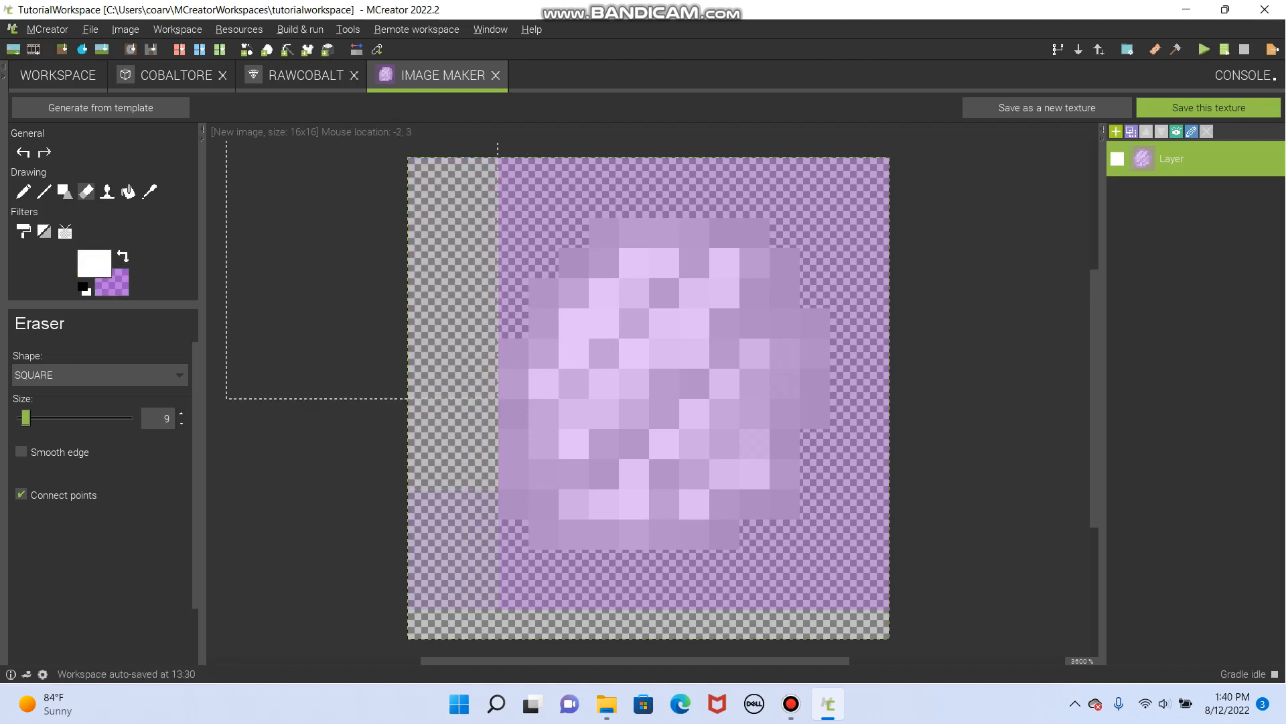
drag(361, 384, 362, 504)
- Erase the purple tint surrounding the raw-ore lump along its outline, starting with a size 3 eraser and finishing with size 1
drag(25, 418, 19, 418)
click(791, 703)
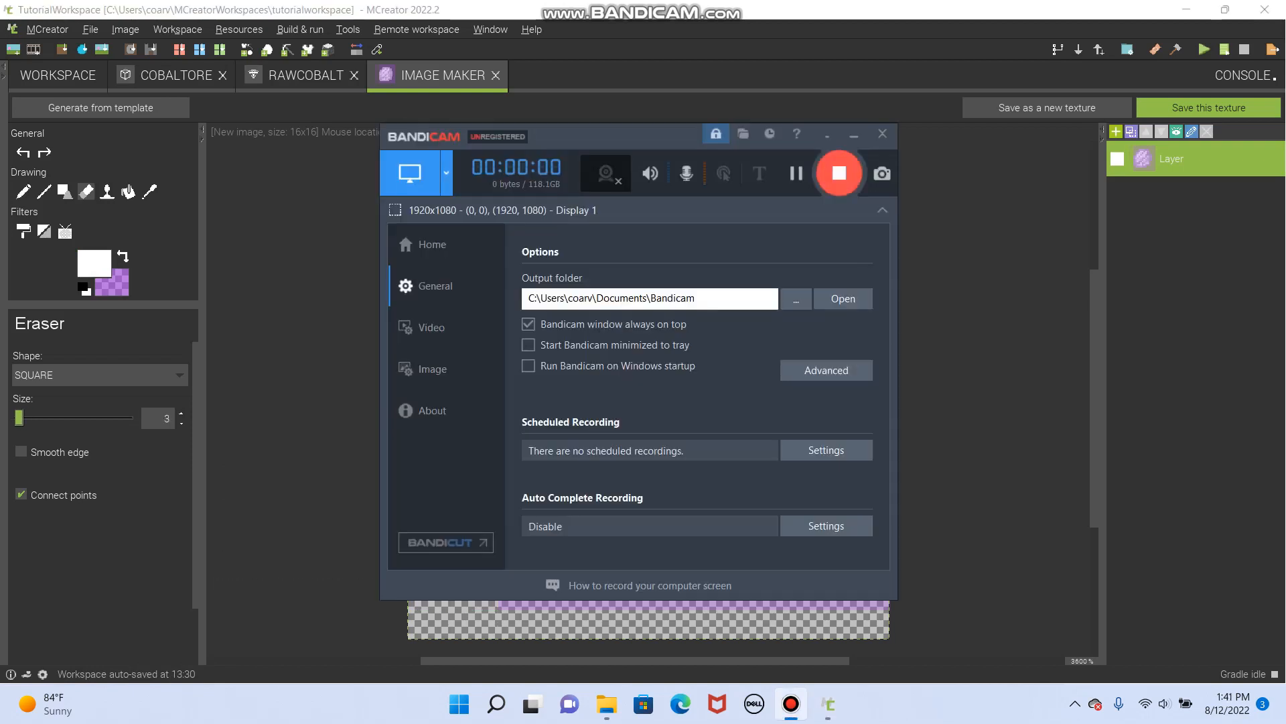
click(791, 704)
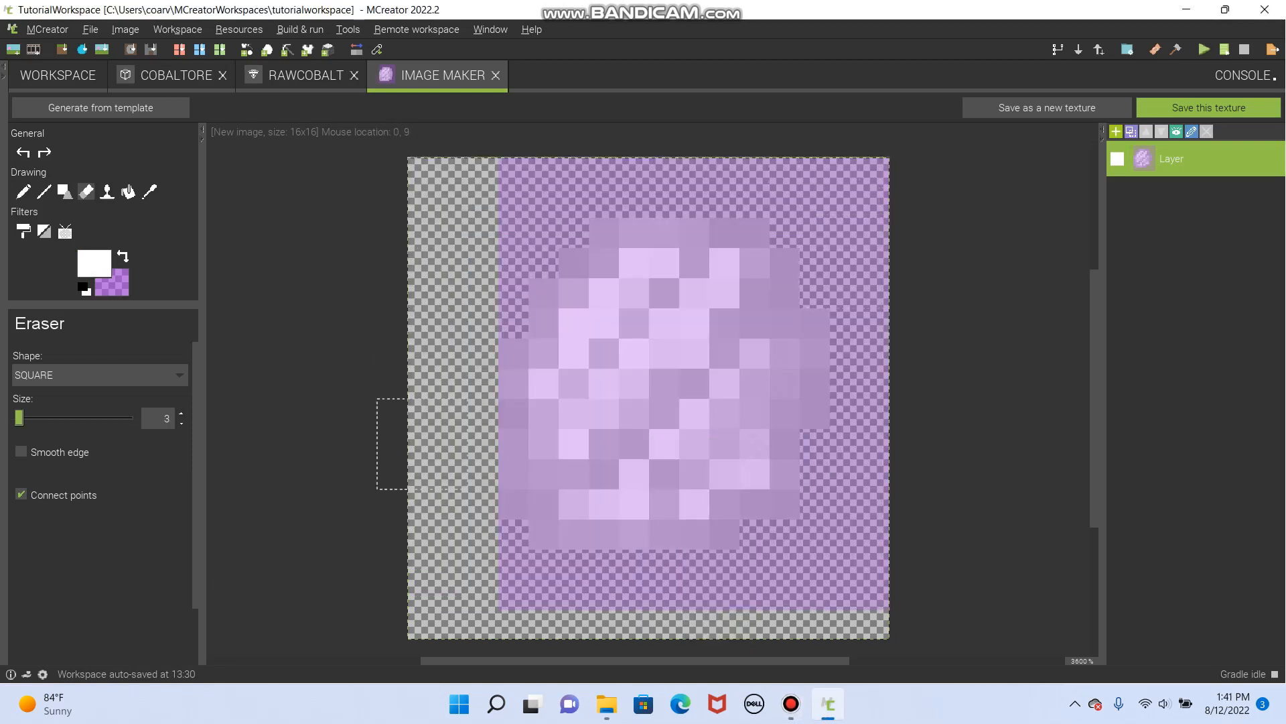
key(Left)
mouse_move(514, 172)
mouse_down()
mouse_move(513, 324)
mouse_move(543, 263)
mouse_move(543, 203)
mouse_move(574, 172)
mouse_move(573, 233)
mouse_move(604, 173)
mouse_move(664, 172)
mouse_move(754, 202)
mouse_move(664, 202)
mouse_move(784, 172)
mouse_move(814, 203)
mouse_move(815, 263)
mouse_move(844, 293)
mouse_move(844, 444)
mouse_move(814, 504)
mouse_move(753, 564)
mouse_move(724, 564)
mouse_move(694, 595)
mouse_move(633, 564)
mouse_move(573, 594)
mouse_up()
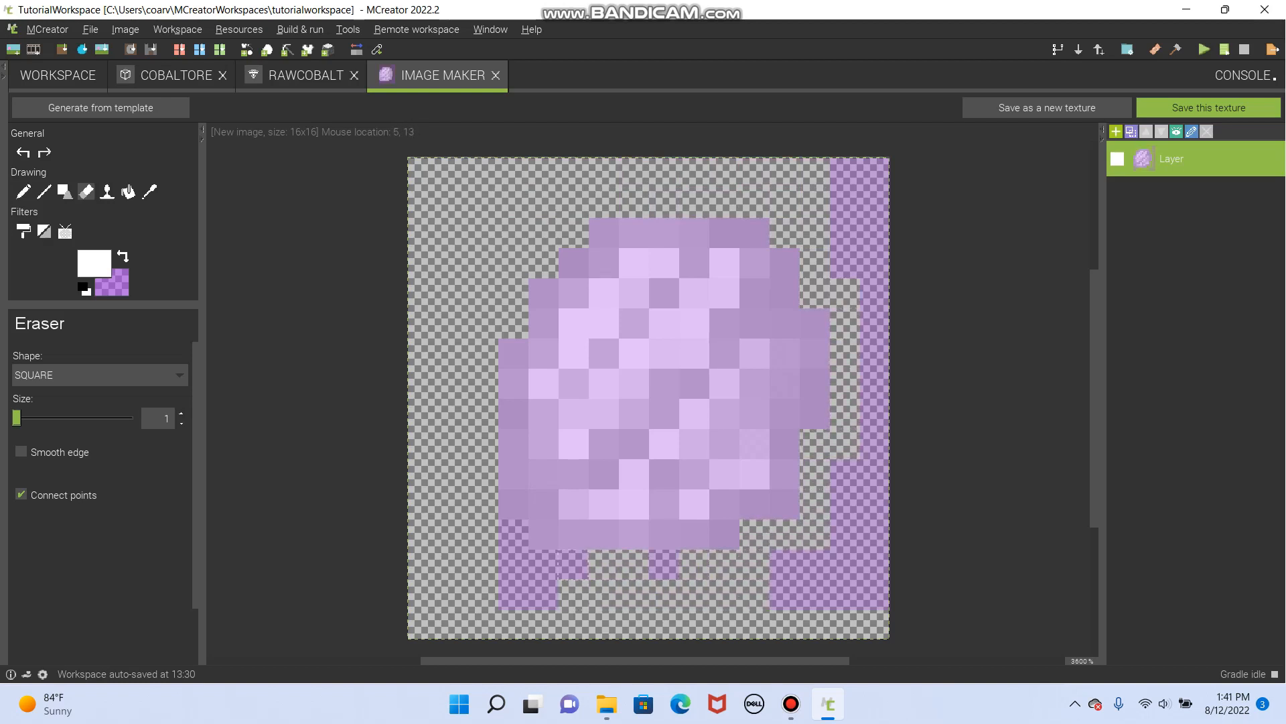
- Undo the erasing and the purple tint on the raw-ore texture
key(ctrl+z)
key(ctrl+z)
key(ctrl+z)
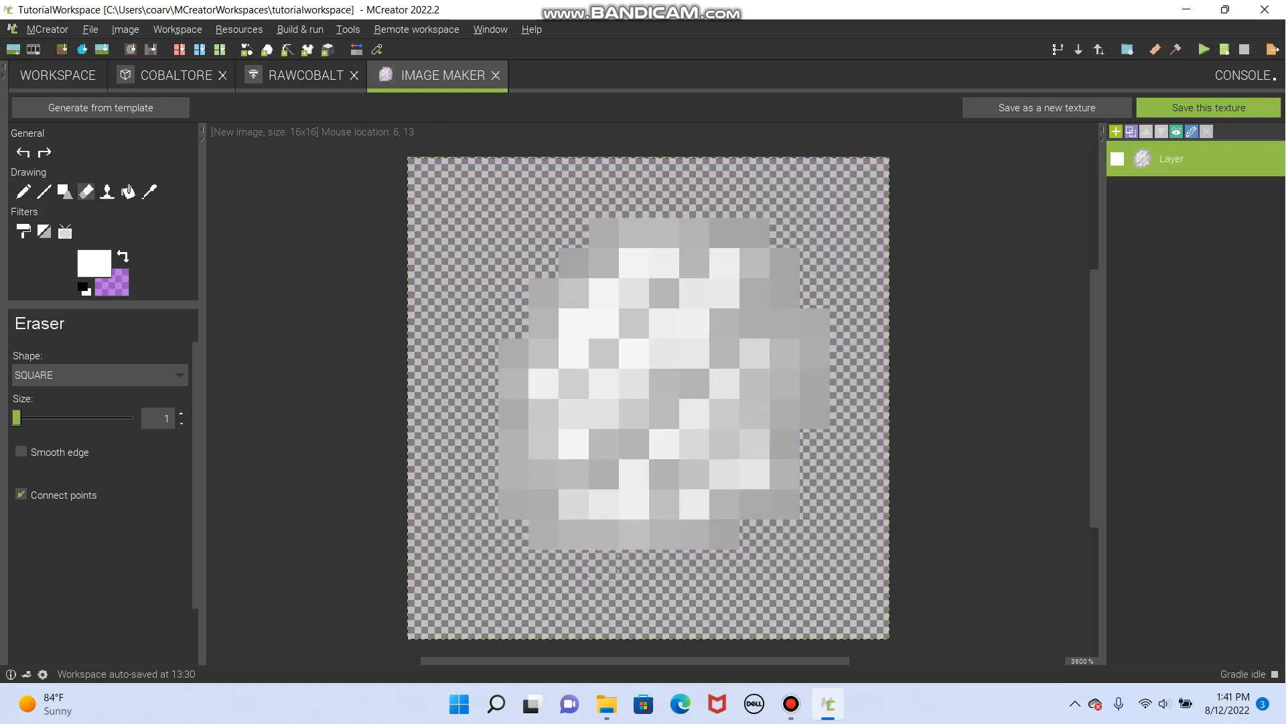
- Make purple the foreground color again and set its saturation to 100 and transparency to 44
click(123, 256)
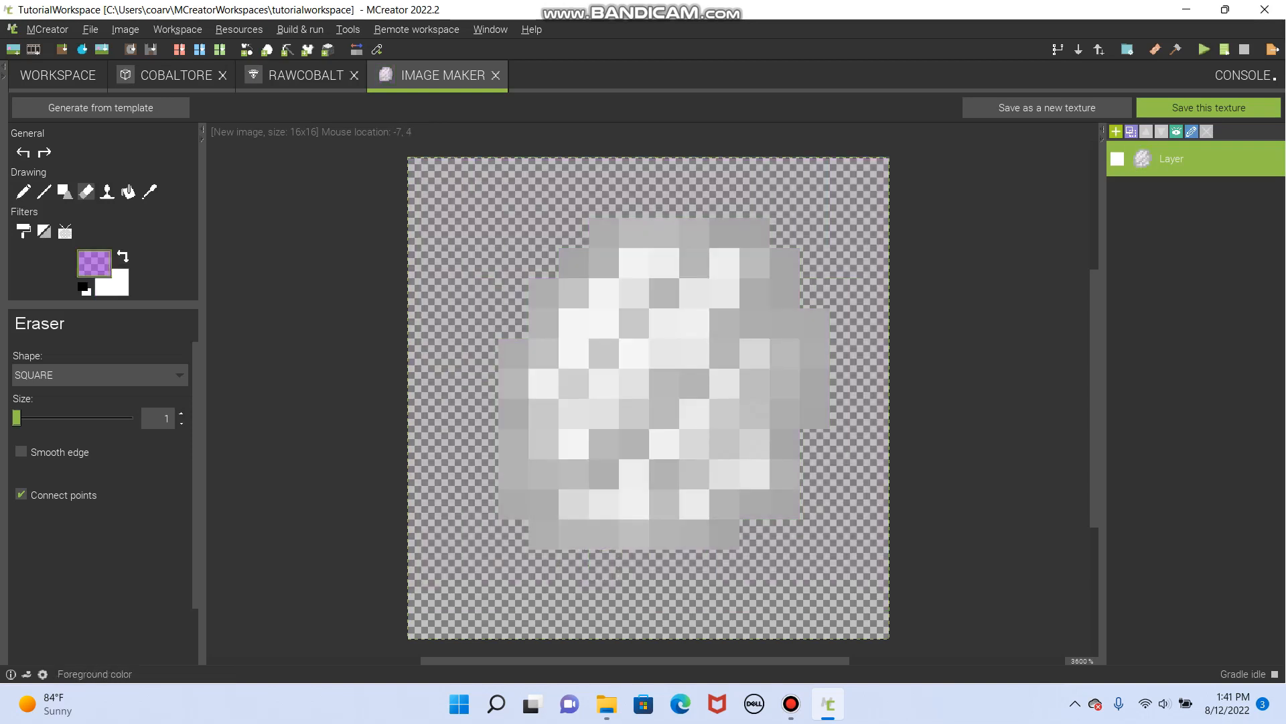
click(94, 263)
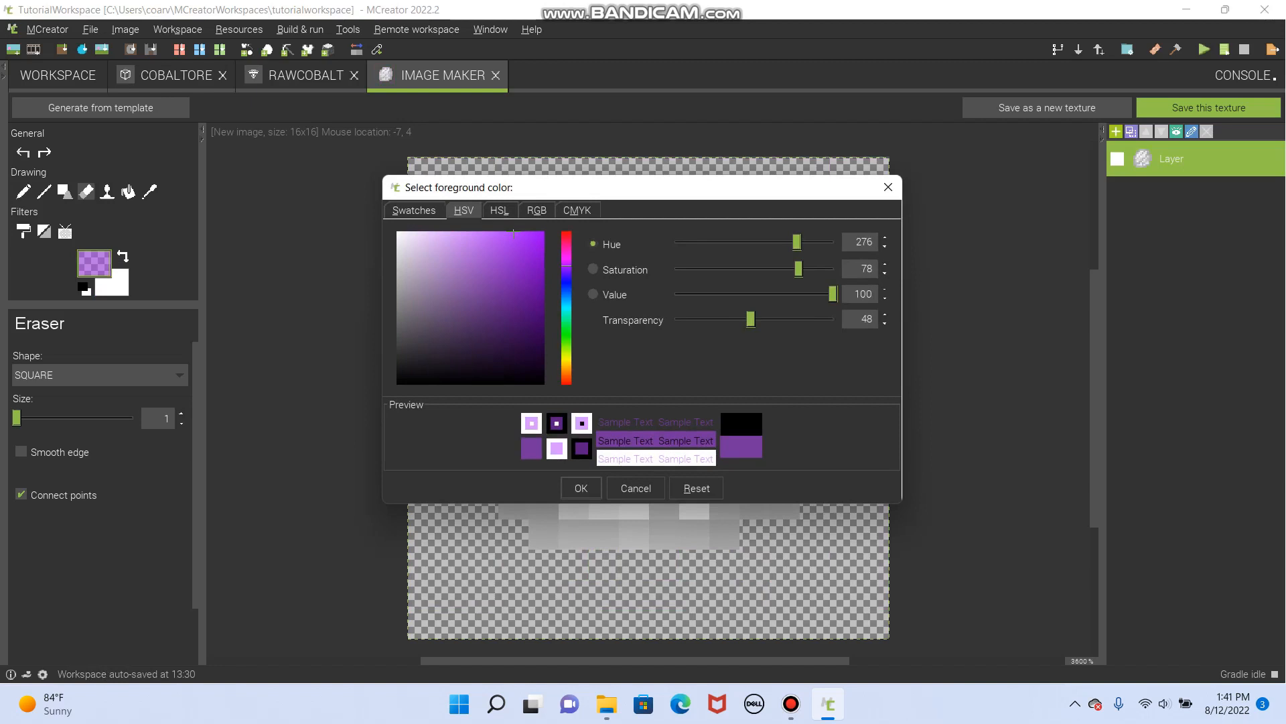
drag(799, 269, 833, 268)
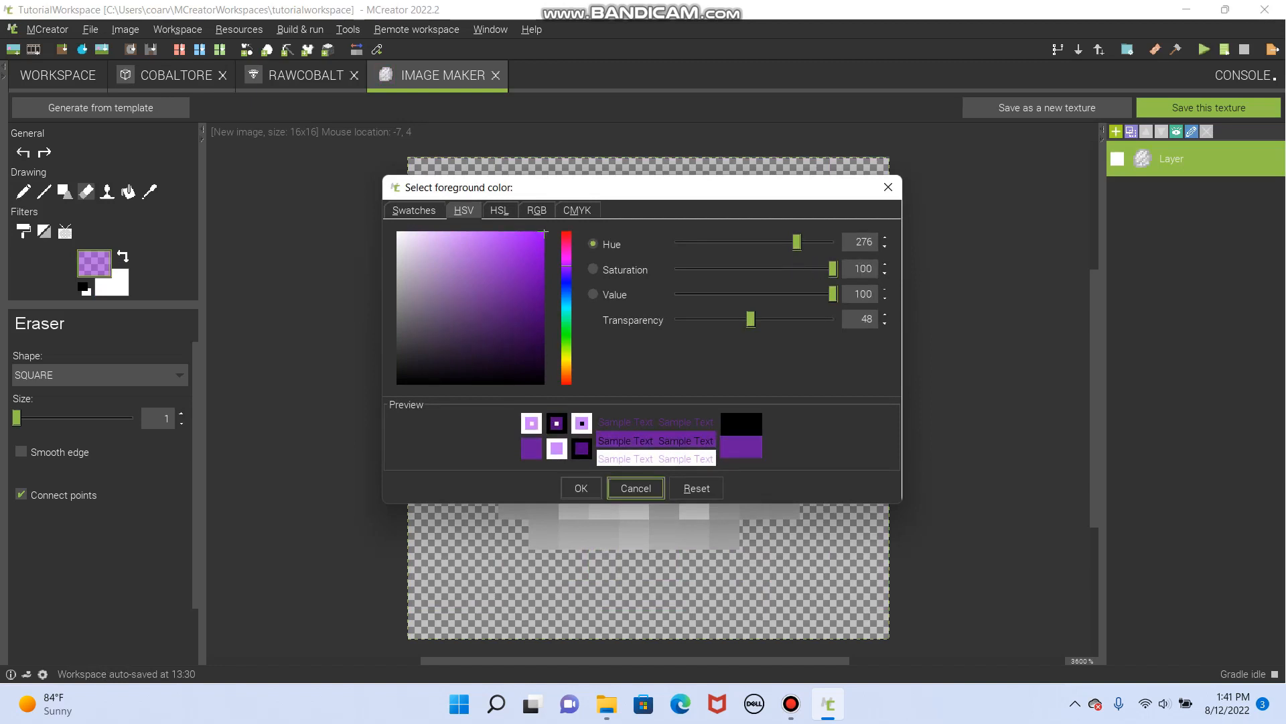
drag(751, 319, 745, 319)
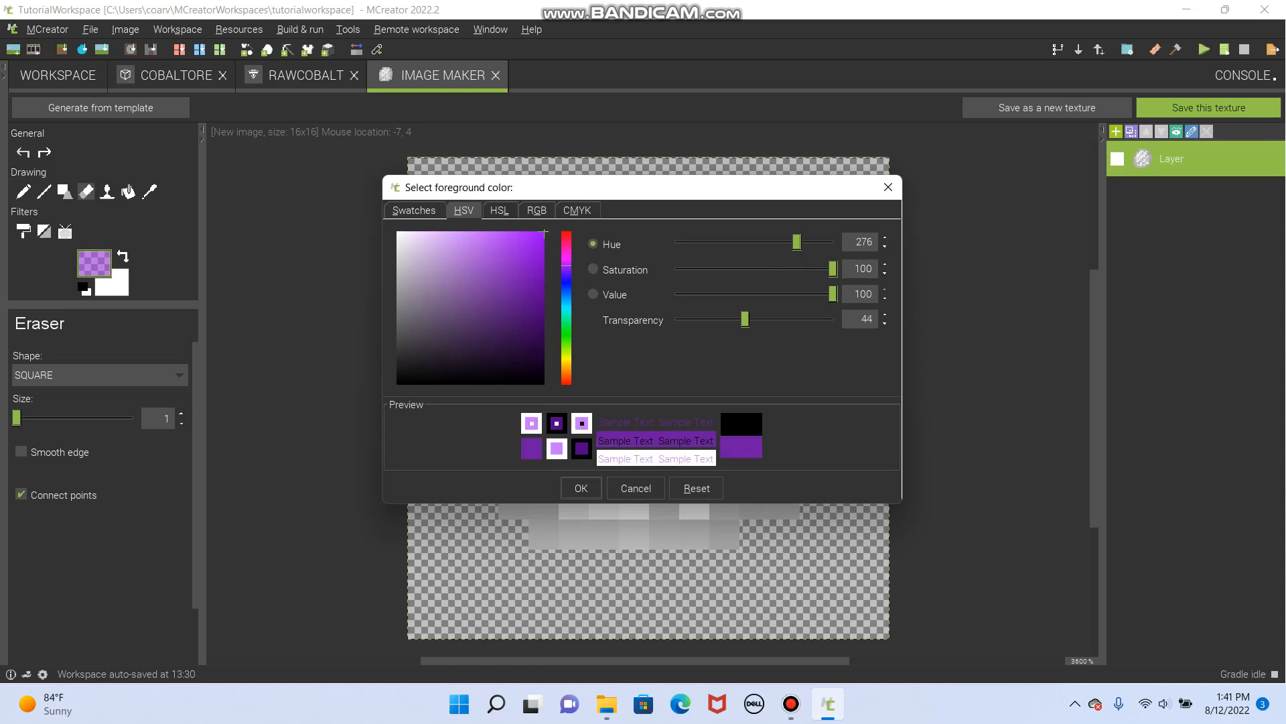
click(581, 488)
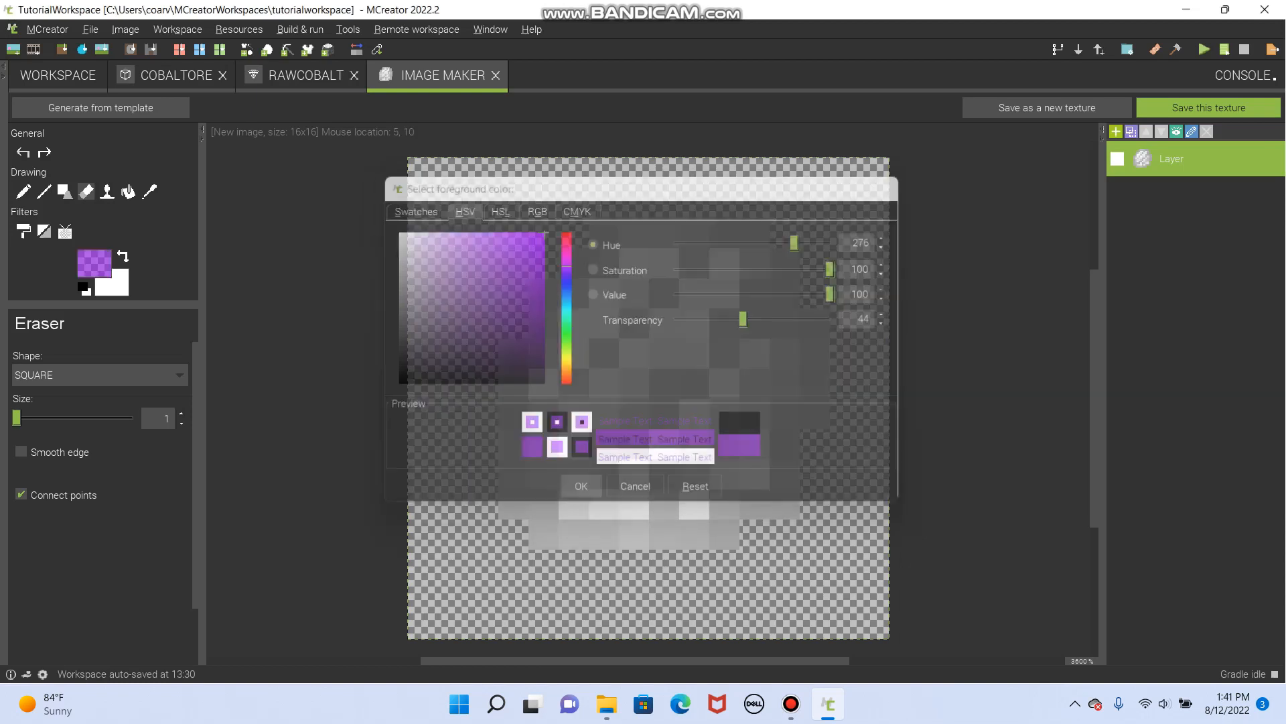
- Paint the whole raw-ore lump purple using the square pencil at size 5
drag(513, 352, 514, 443)
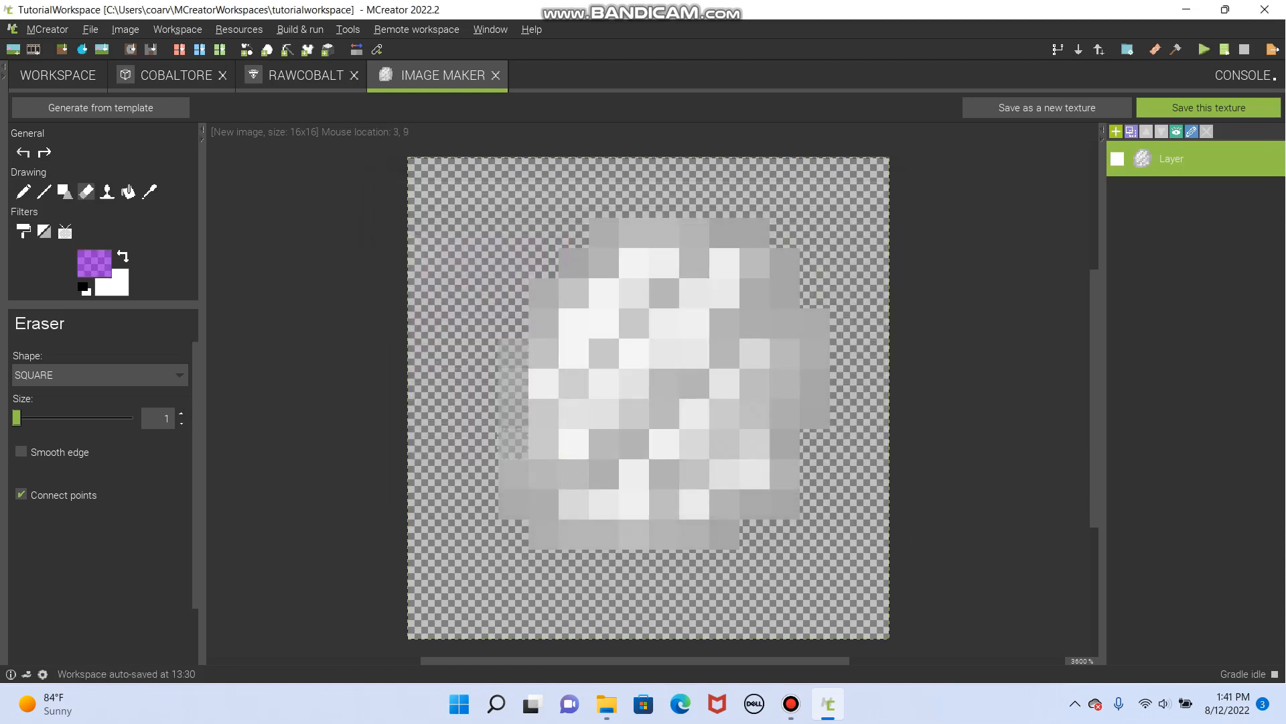
key(ctrl+z)
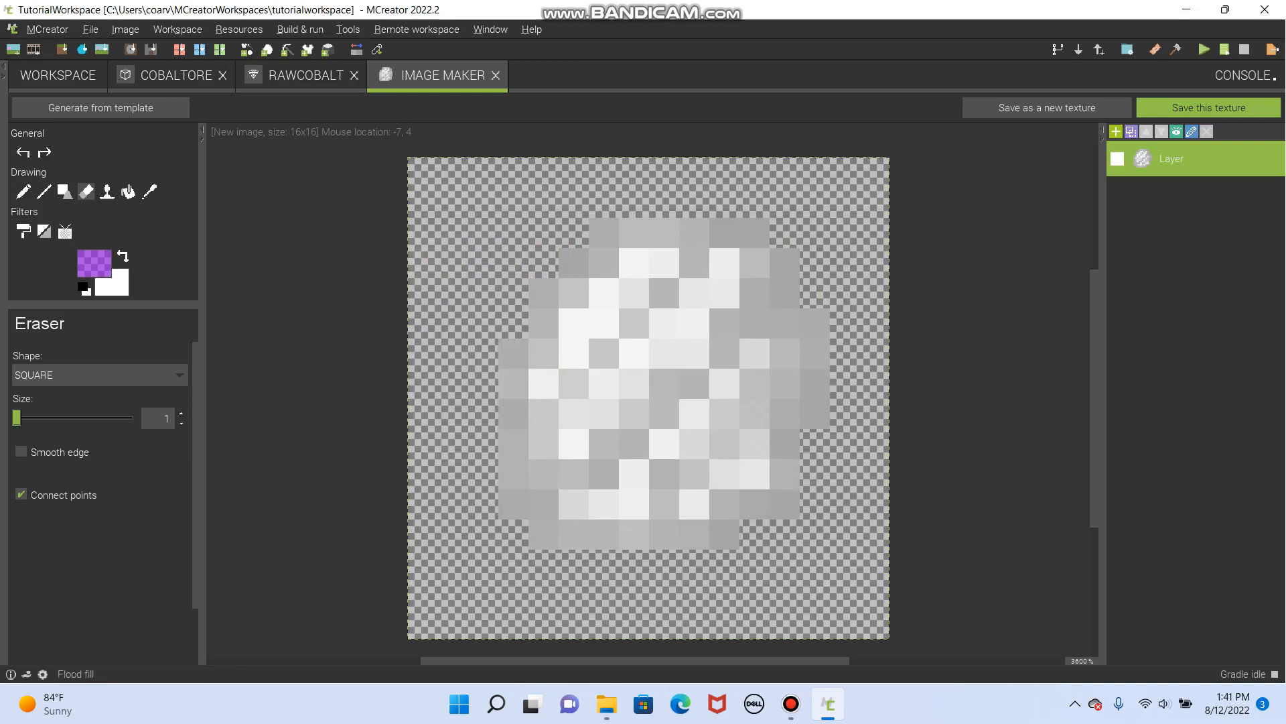
click(24, 193)
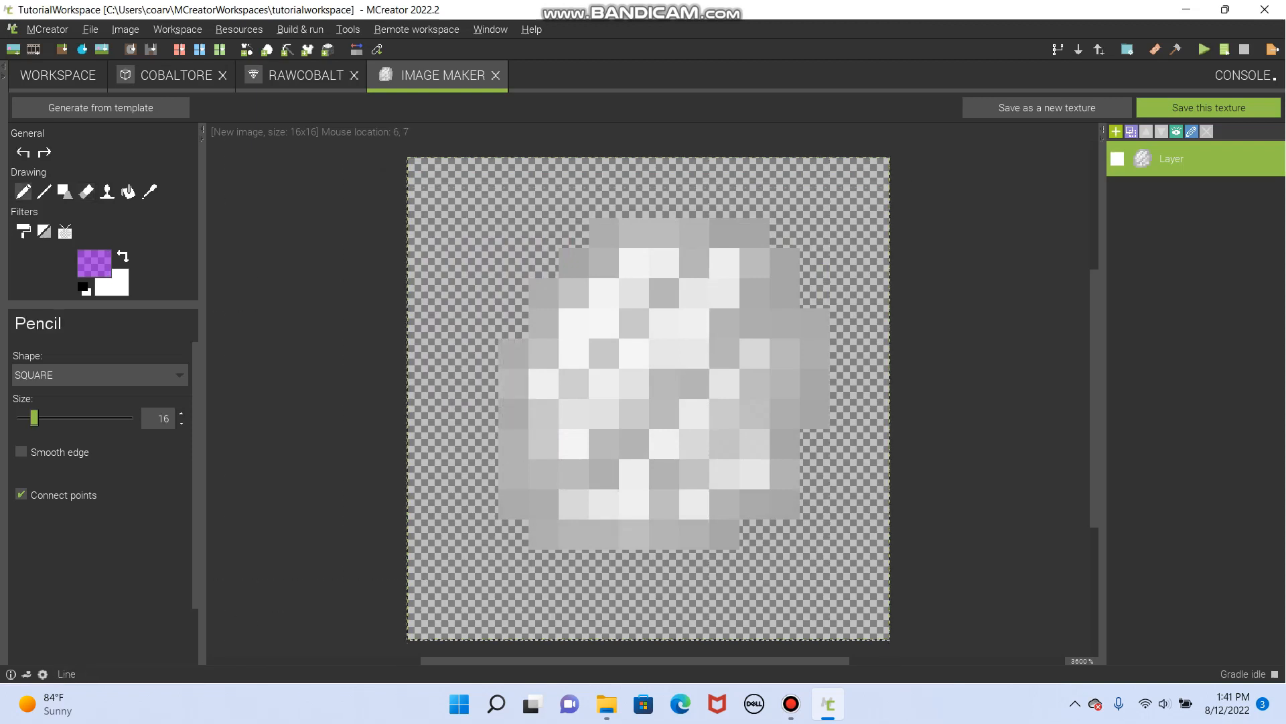
drag(34, 418, 21, 418)
mouse_move(664, 353)
mouse_down()
mouse_move(634, 385)
mouse_move(634, 414)
mouse_move(604, 414)
mouse_move(573, 444)
mouse_move(604, 473)
mouse_move(664, 474)
mouse_move(694, 413)
mouse_move(724, 444)
mouse_move(754, 383)
mouse_move(753, 353)
mouse_move(694, 293)
mouse_move(604, 323)
mouse_up()
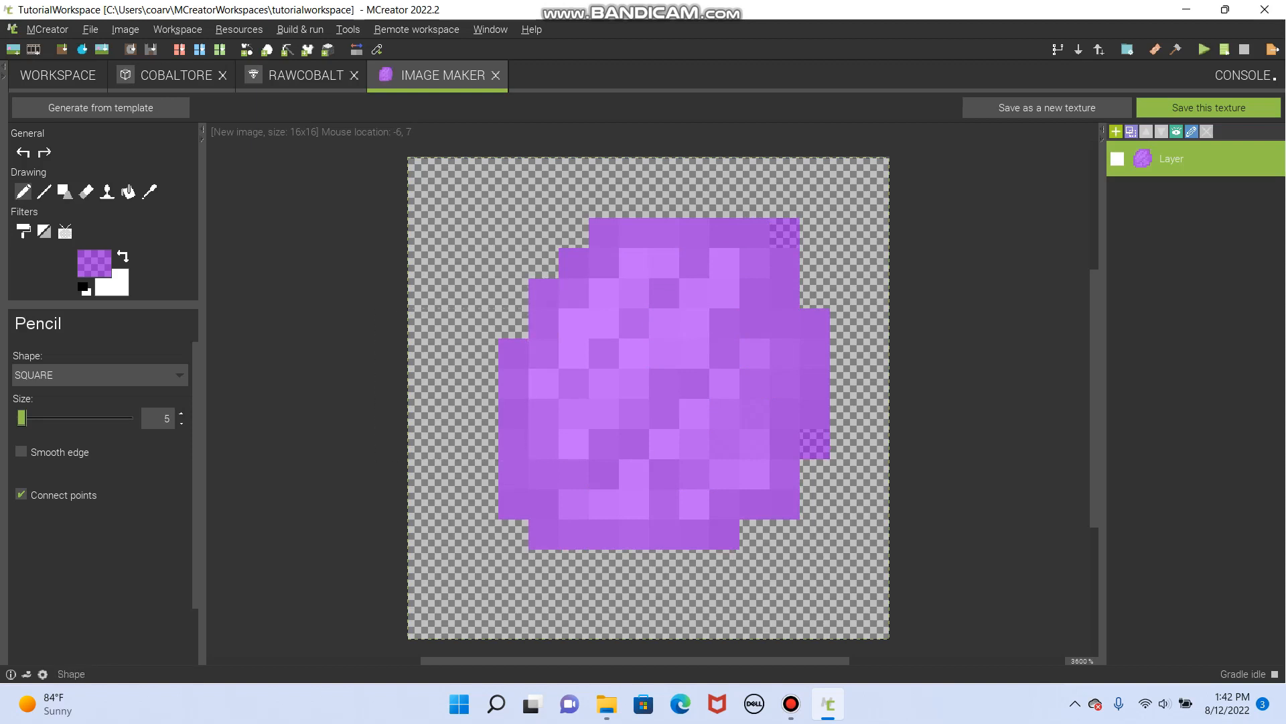
- Erase the two stray purple pixels outside the lump's right outline with a size 1 eraser
click(86, 191)
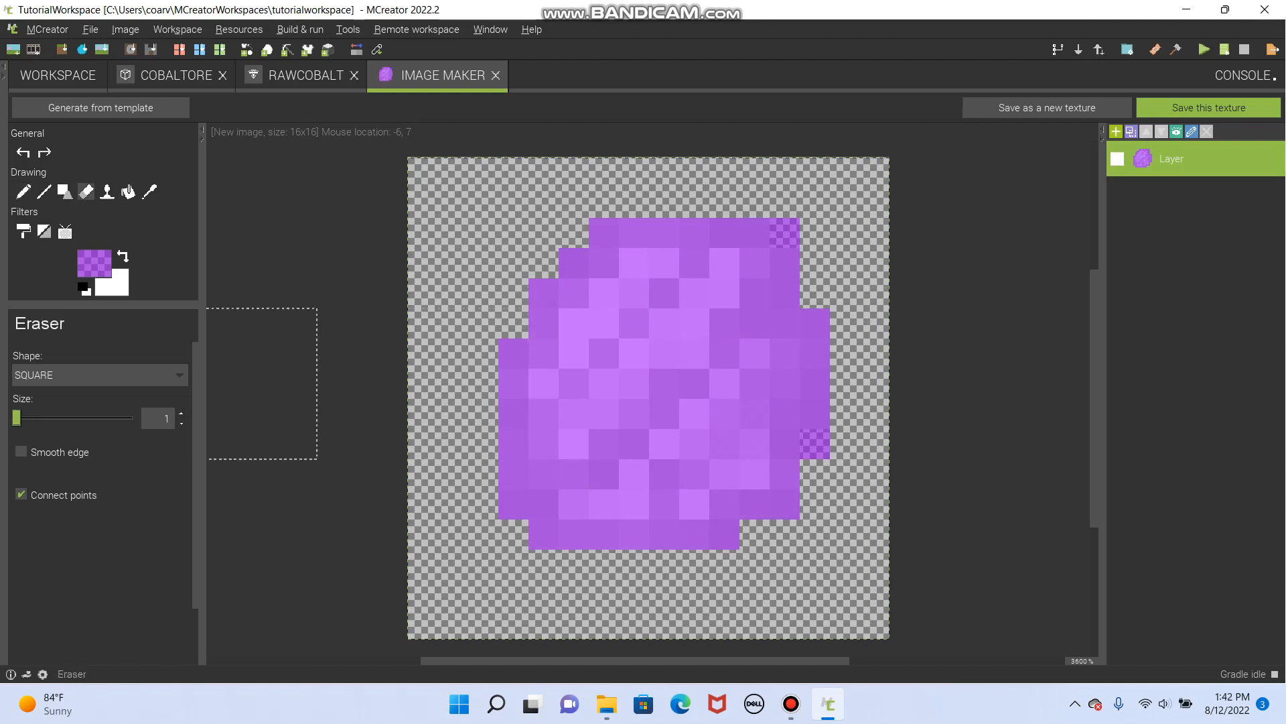
click(122, 256)
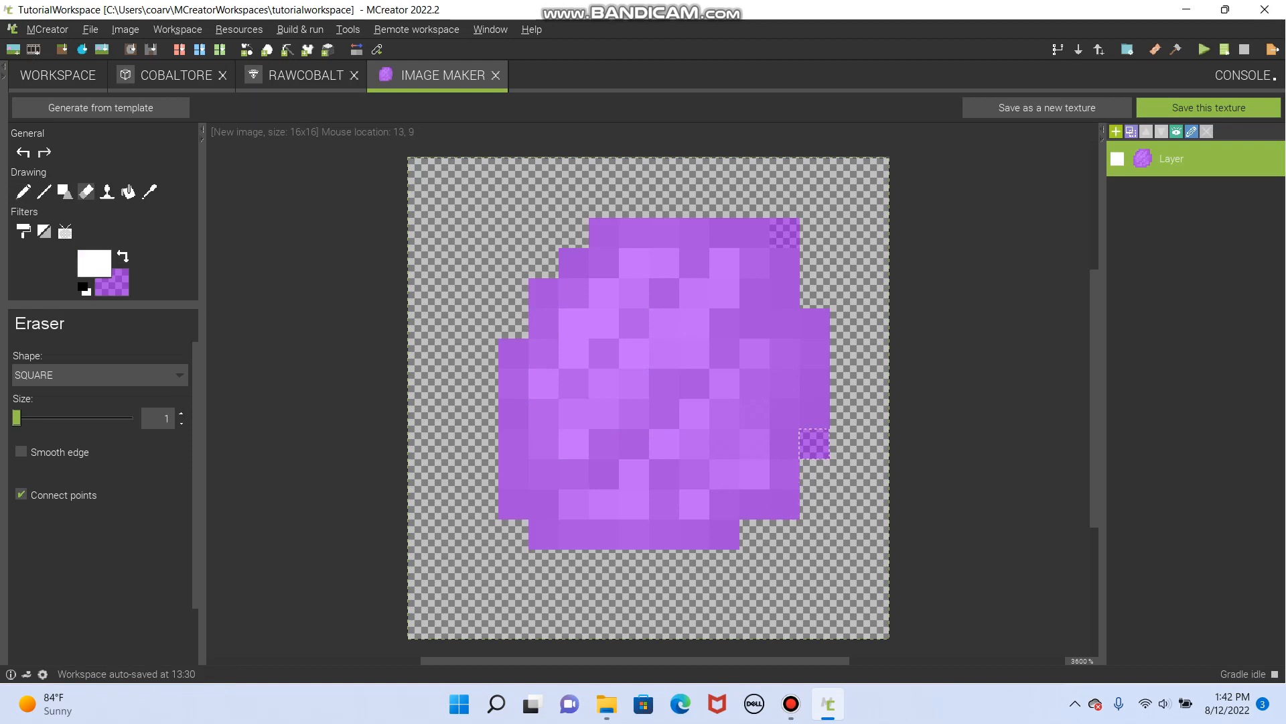
click(814, 443)
click(784, 232)
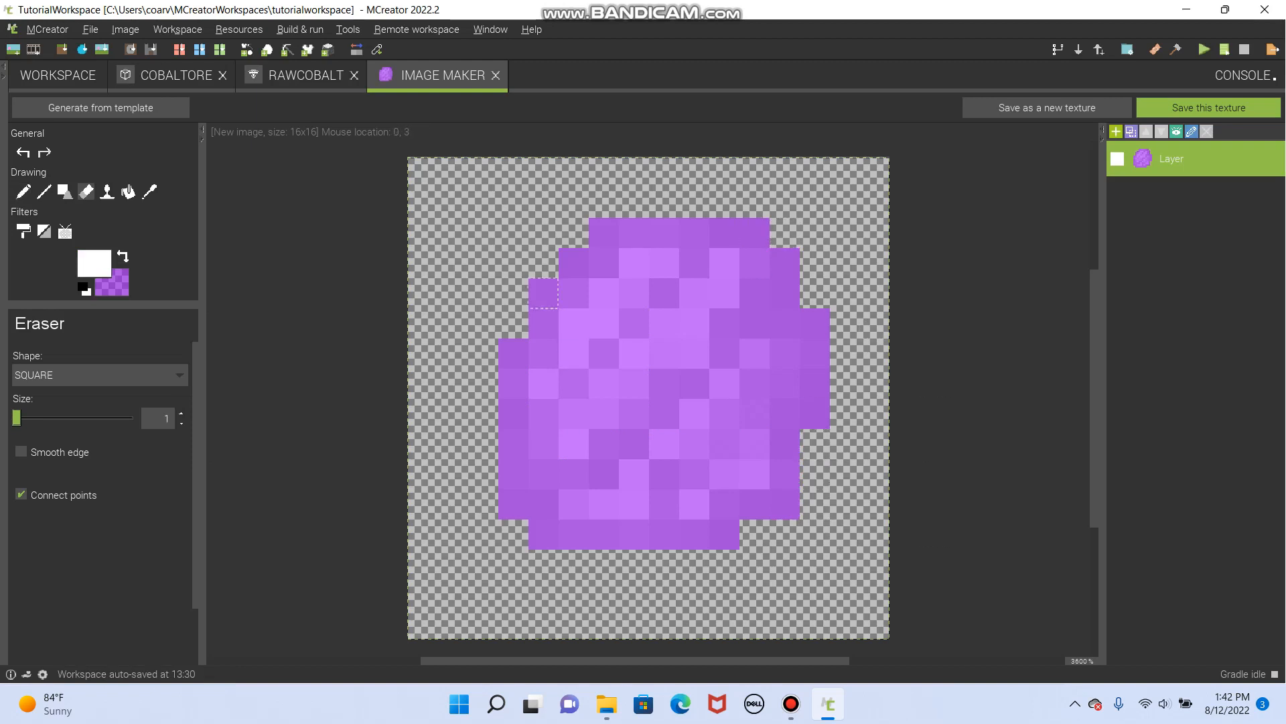
click(123, 256)
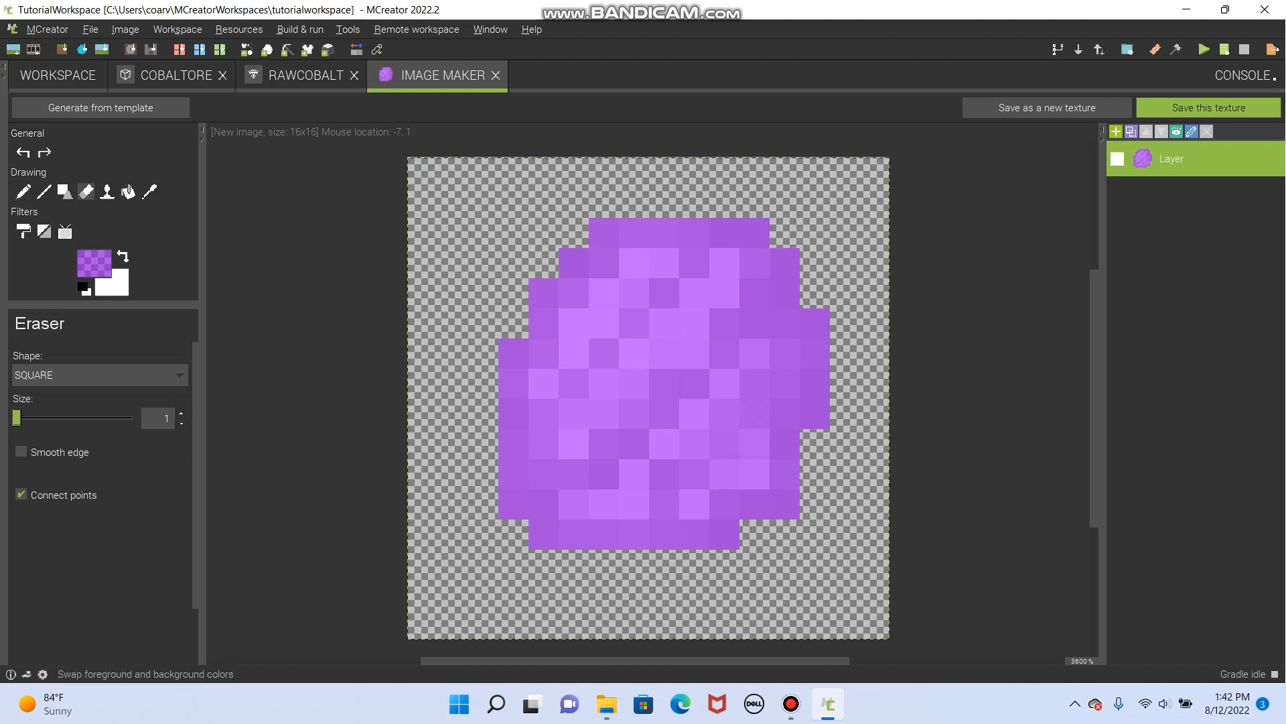
click(123, 256)
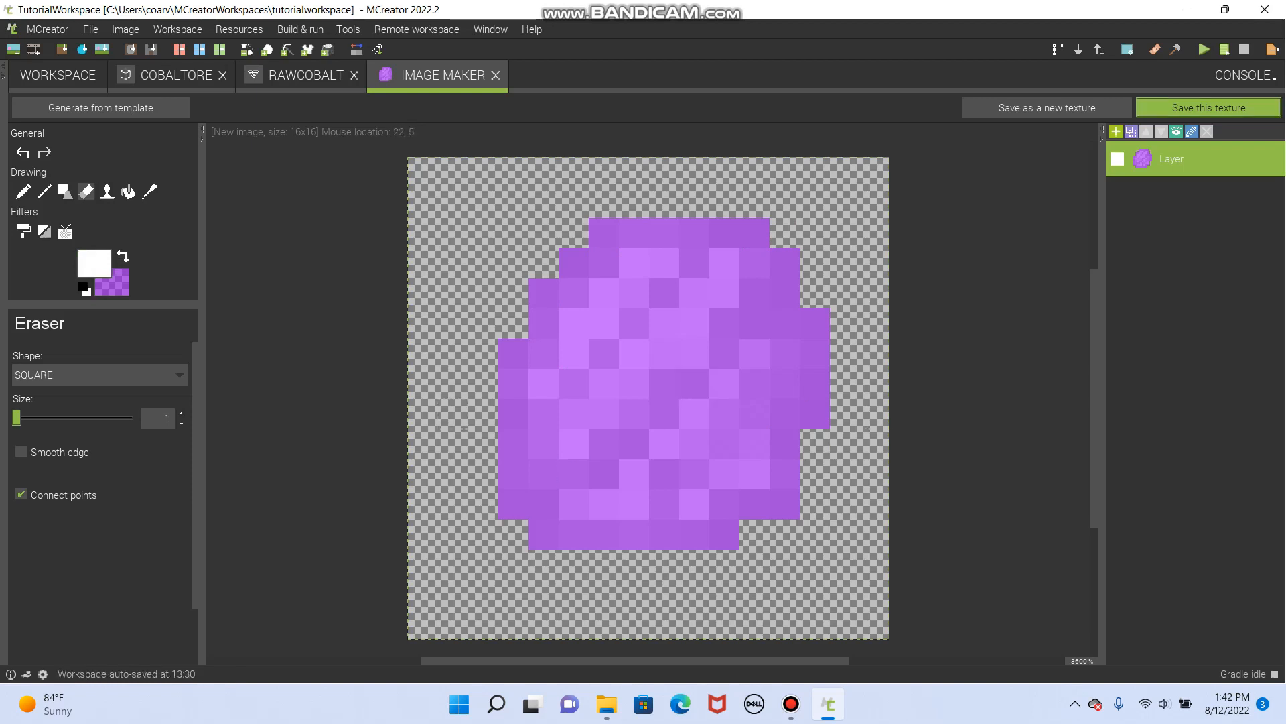
- Save the texture under the name raw_cobalt_text with Block as the kind of texture
click(1209, 108)
text(raw_co)
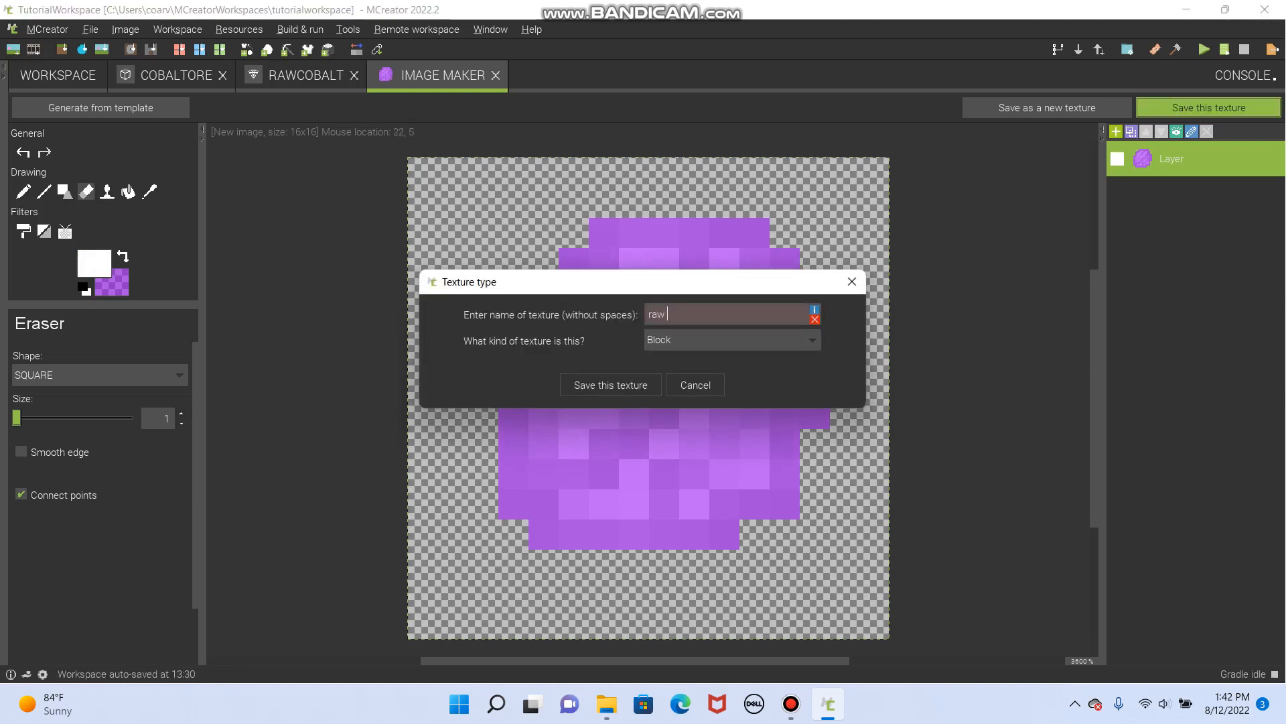
text(balt)
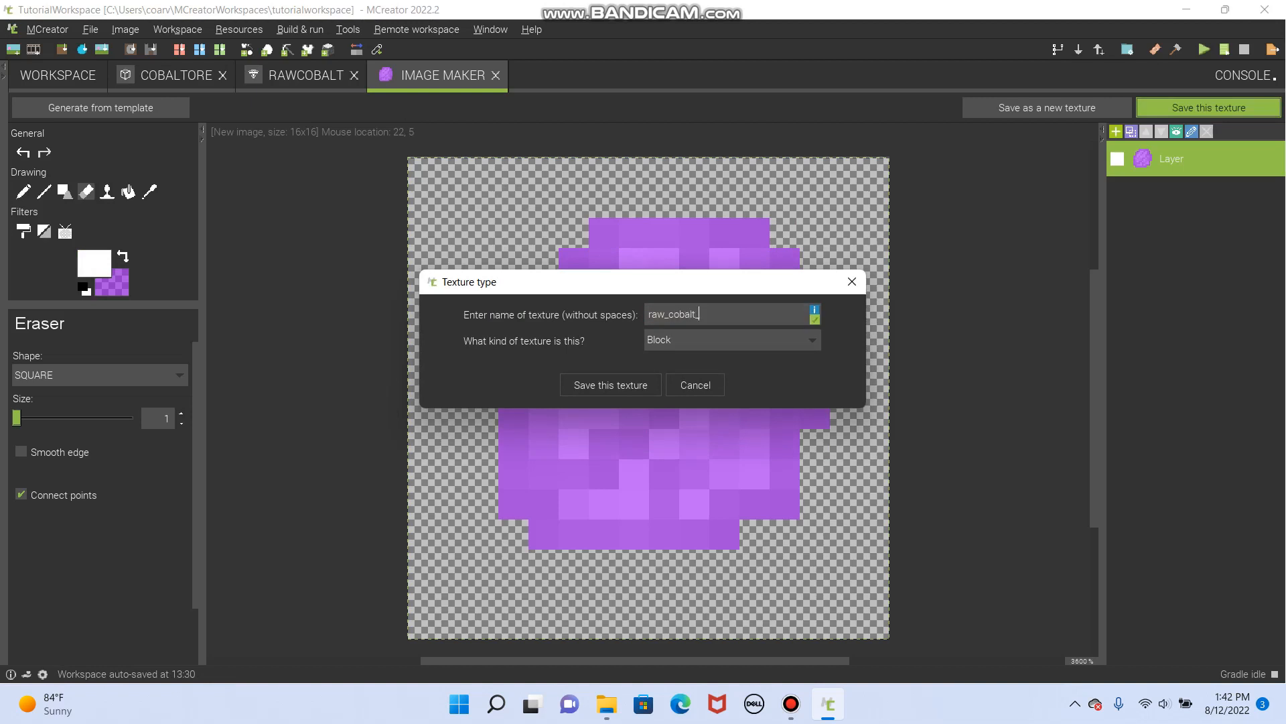
text(_text)
click(733, 340)
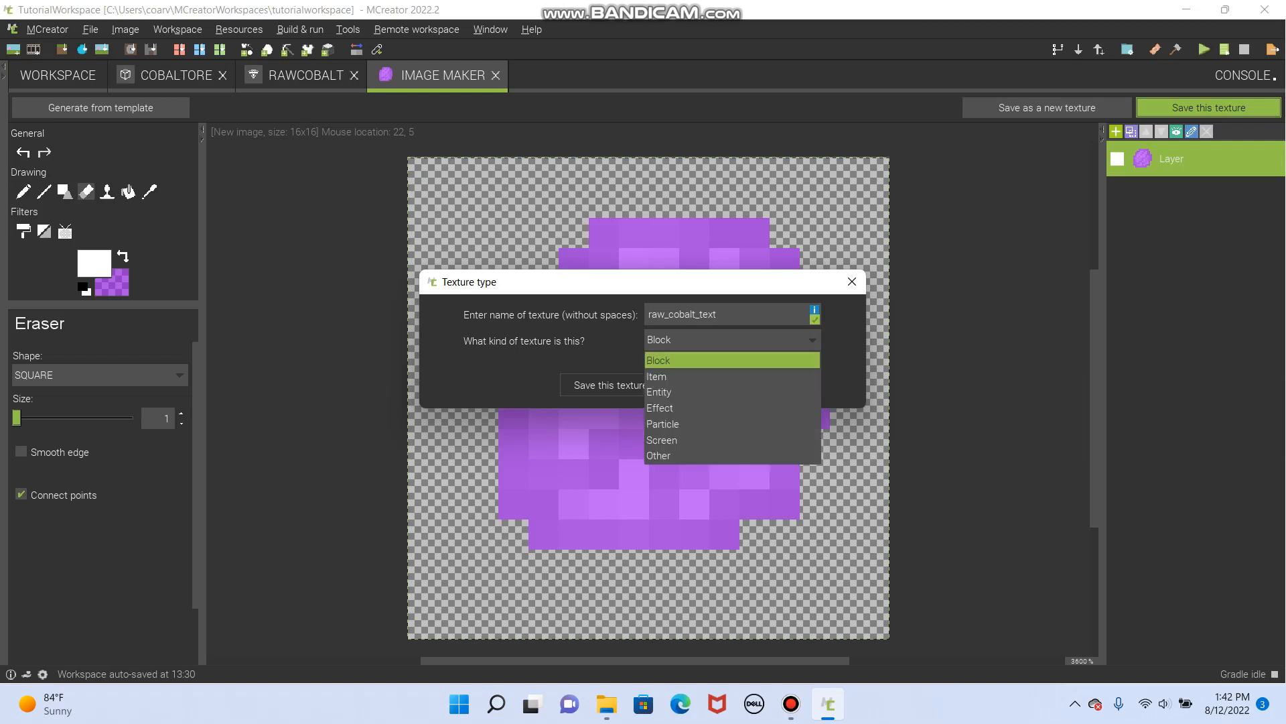
click(710, 376)
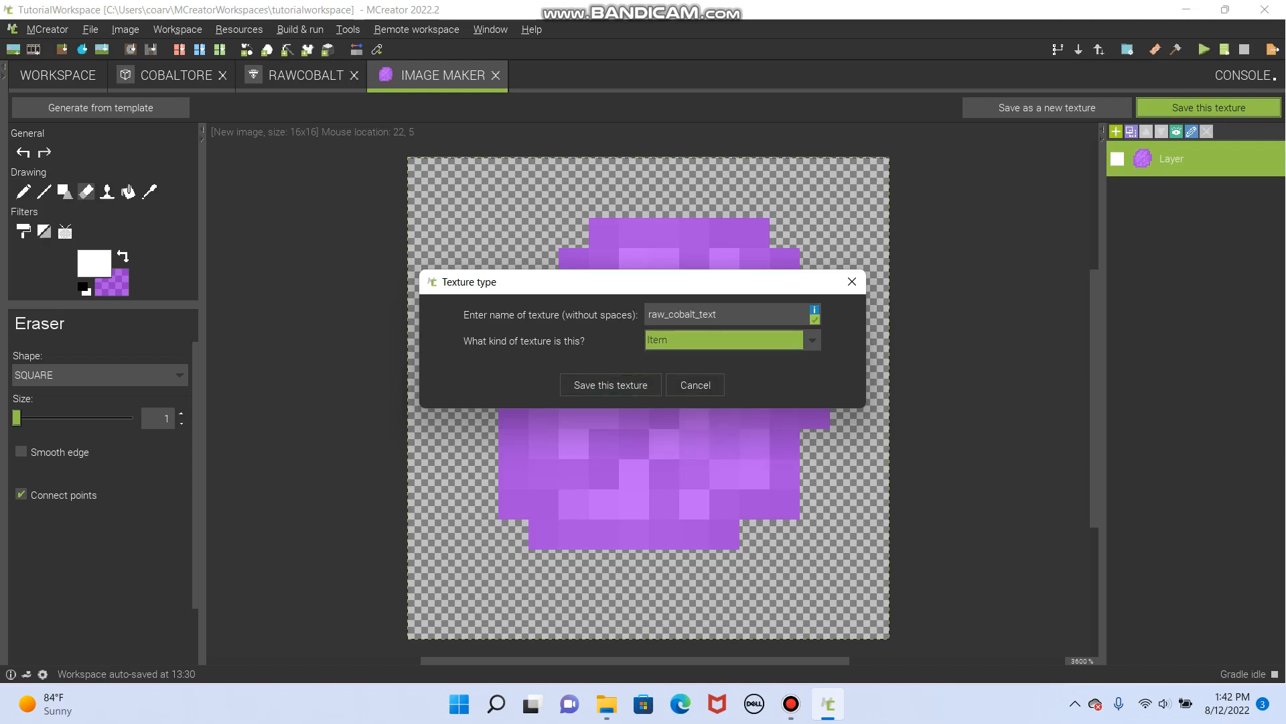
click(732, 340)
click(732, 340)
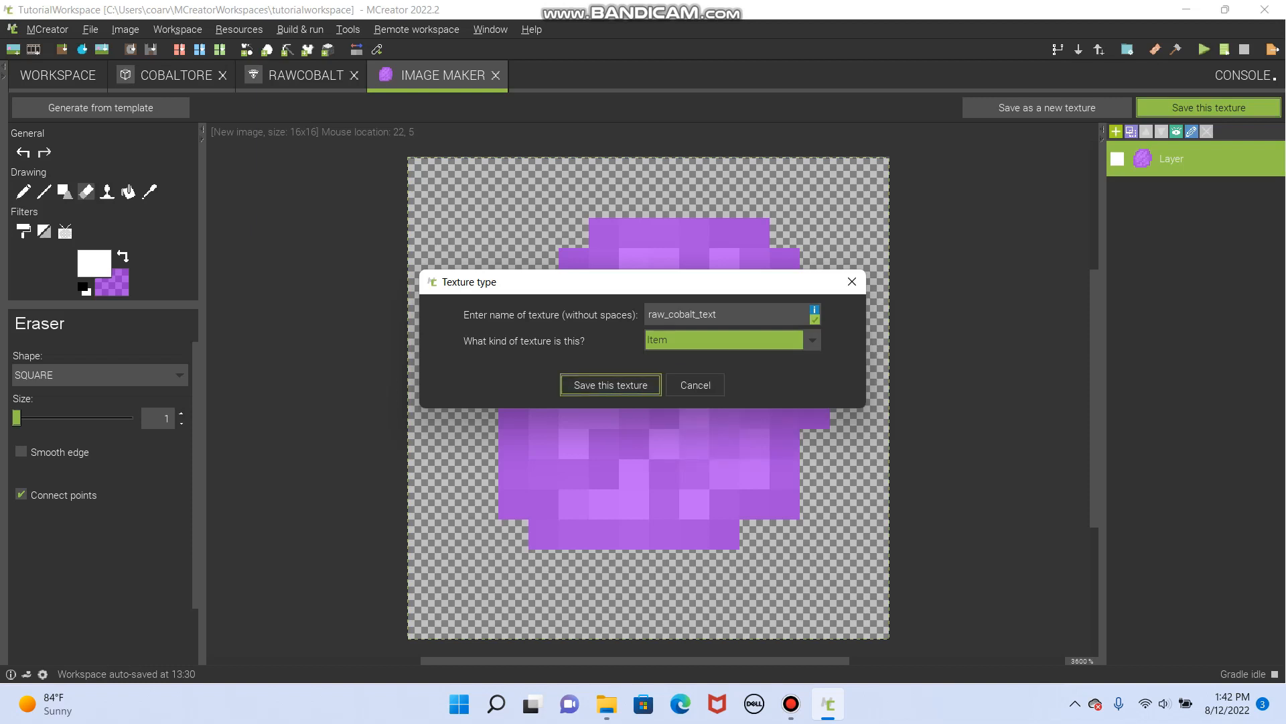
click(732, 340)
click(732, 359)
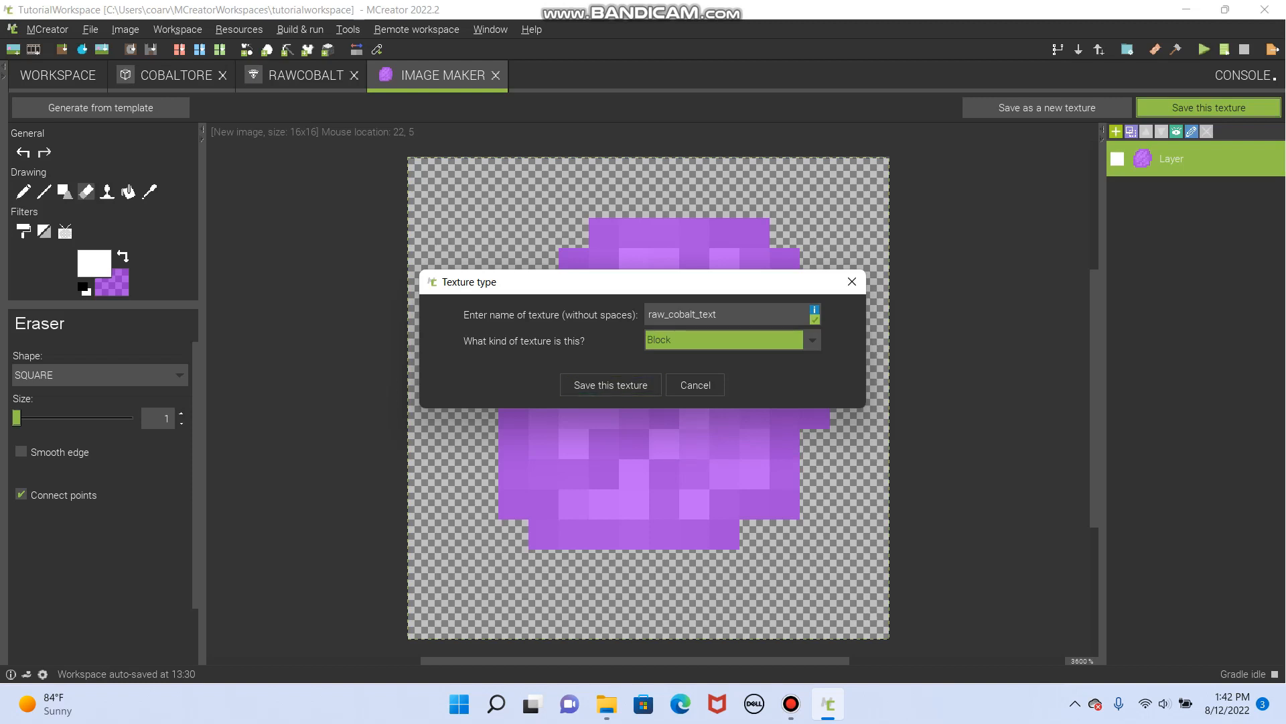
click(611, 385)
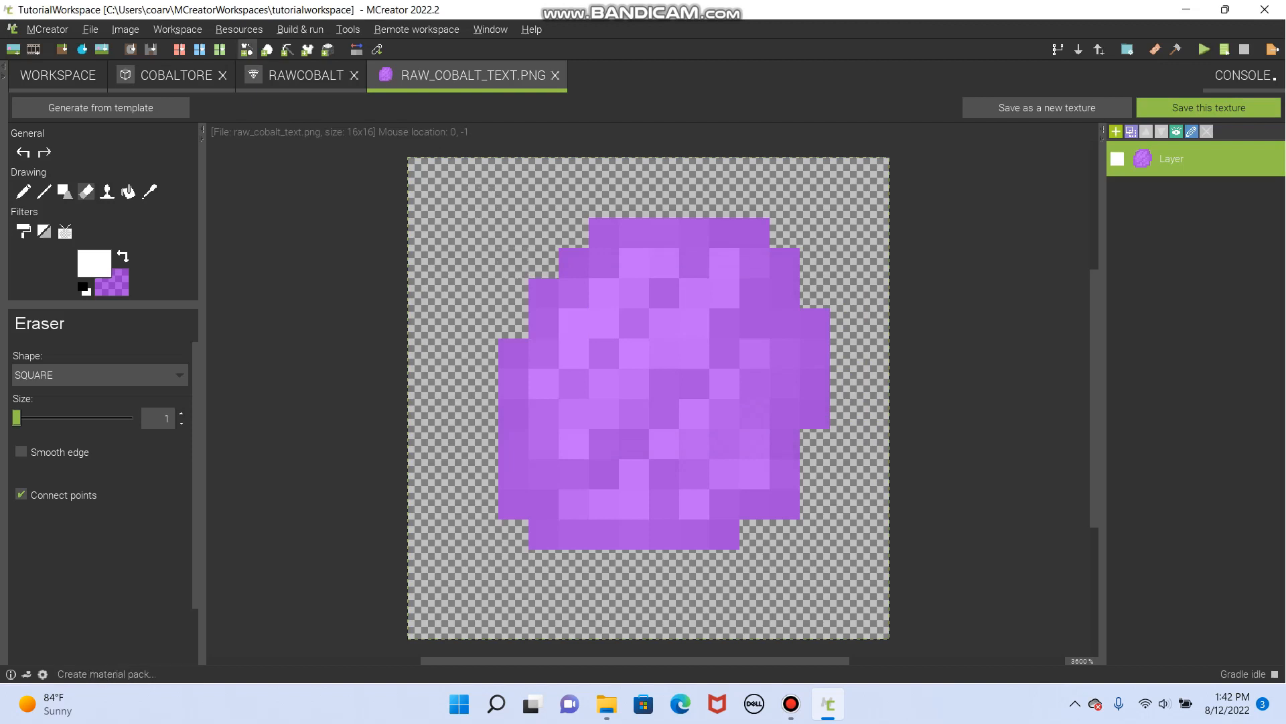
click(306, 75)
click(351, 331)
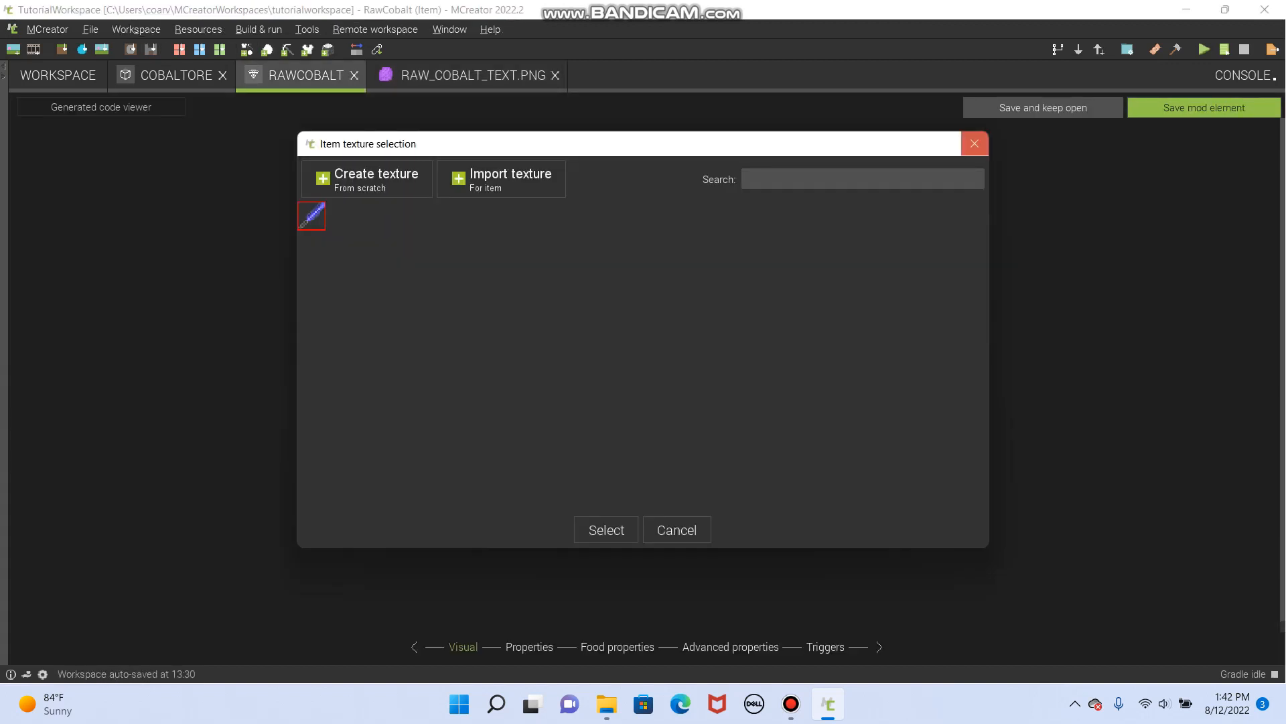
click(975, 143)
click(473, 75)
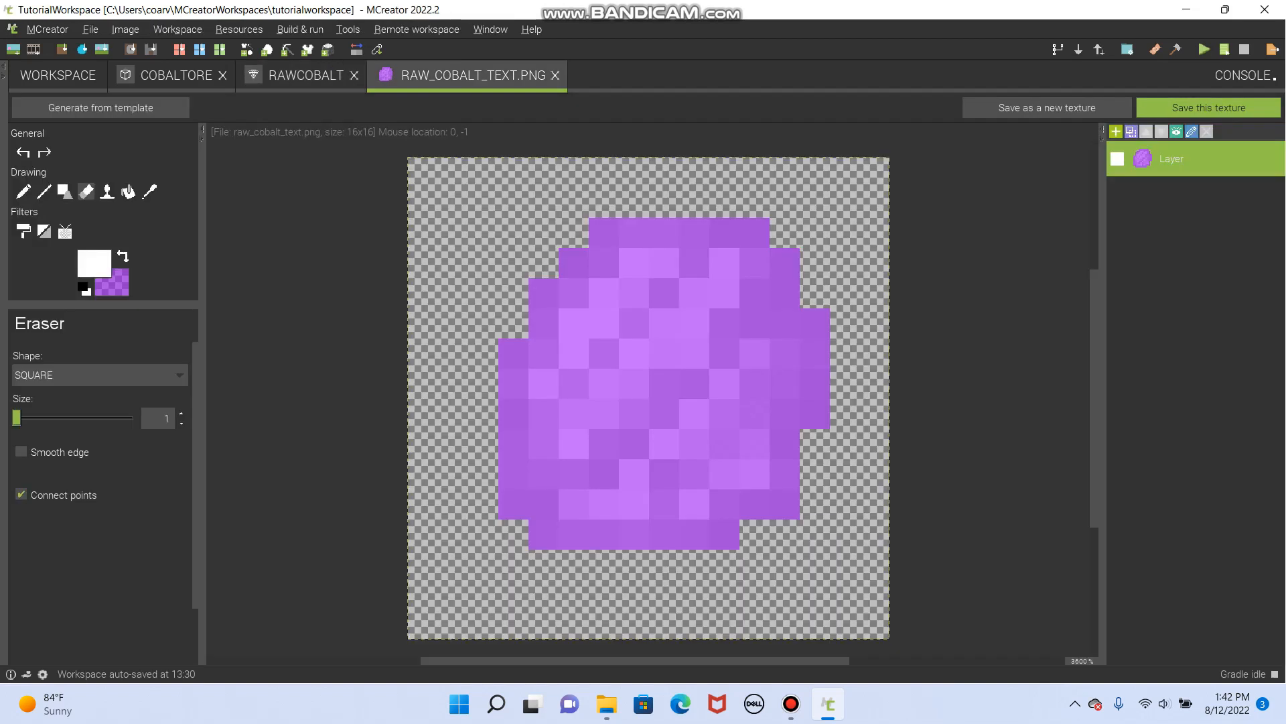
- Close the texture editor and reopen the raw_cobalt_text block texture from the workspace's texture resources
click(556, 76)
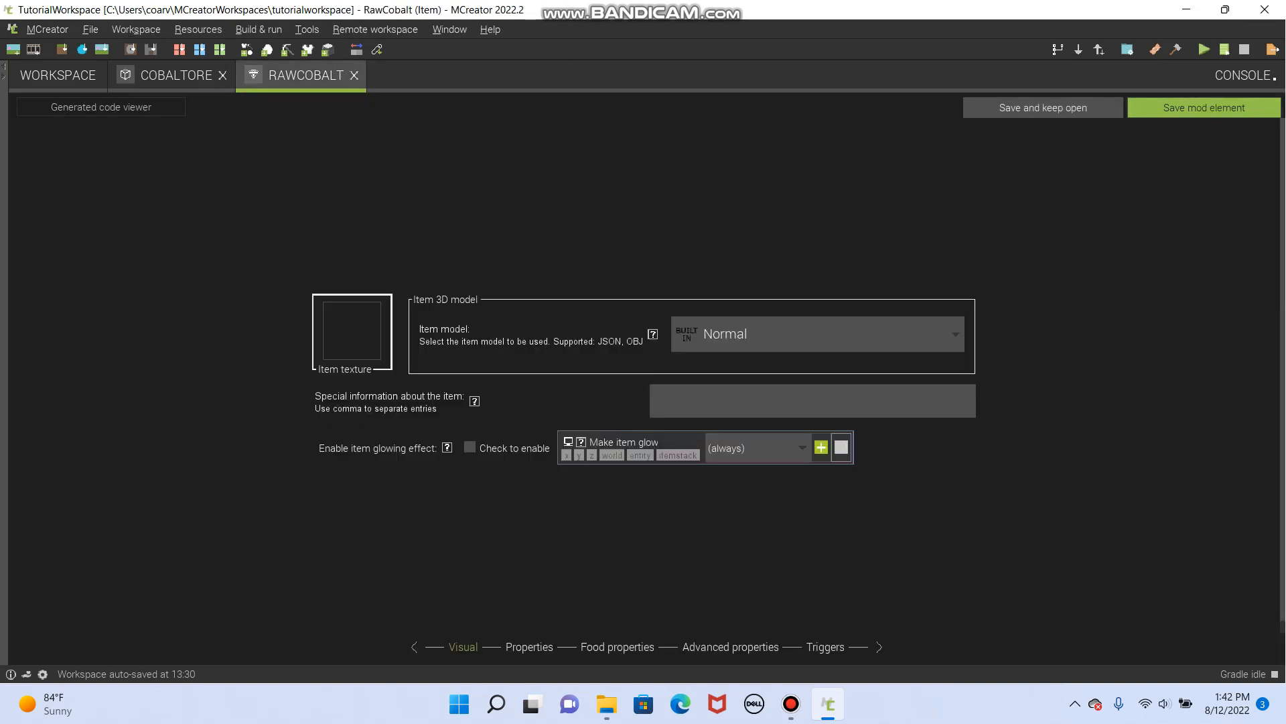
click(58, 75)
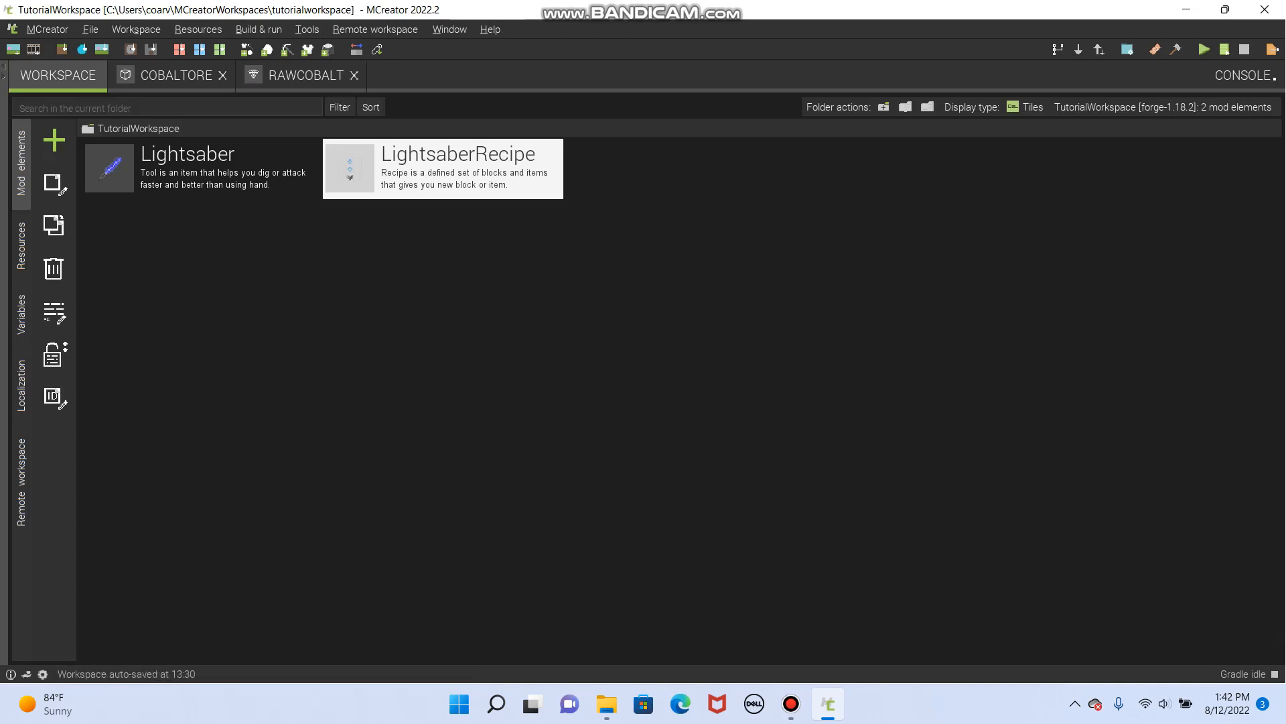
click(21, 246)
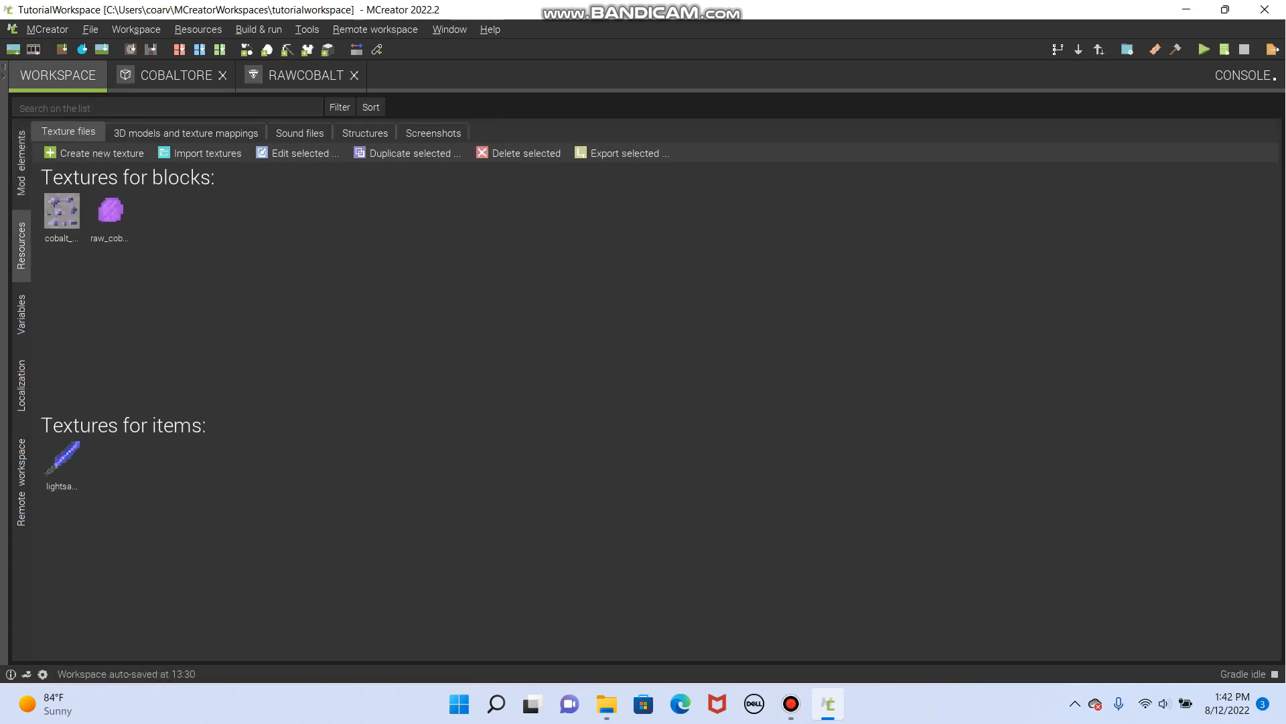
click(110, 219)
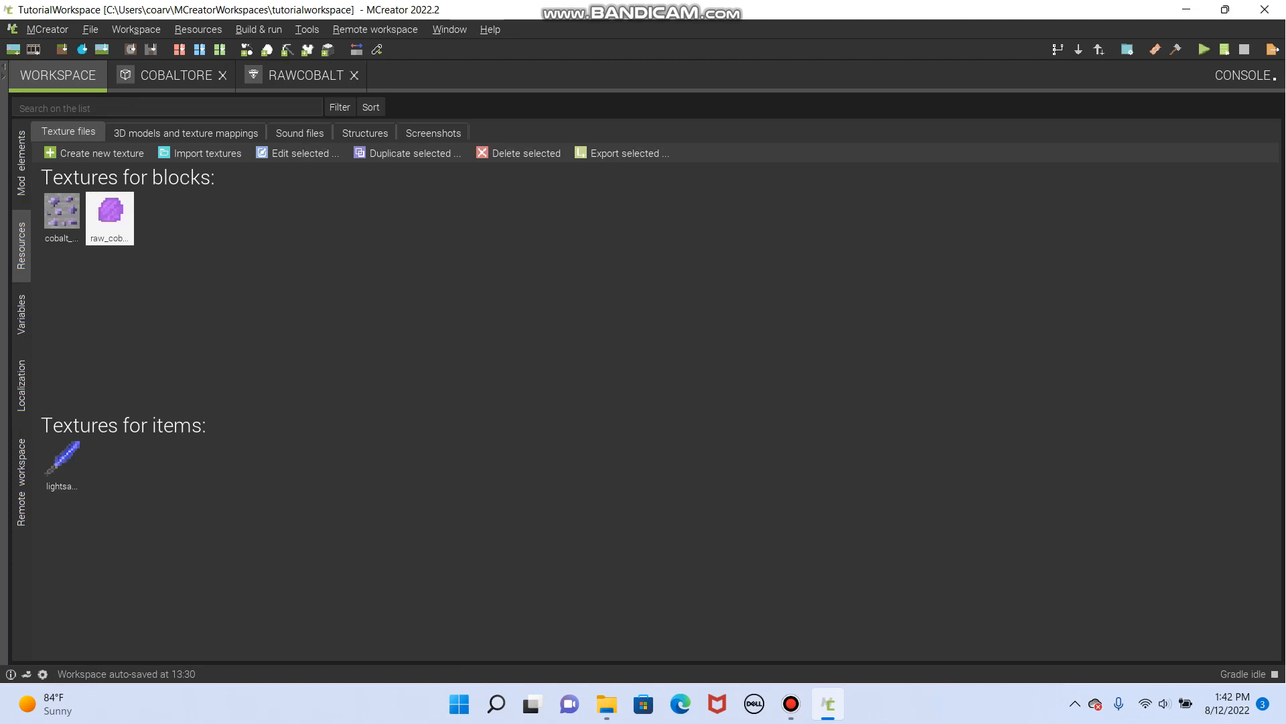
double_click(110, 219)
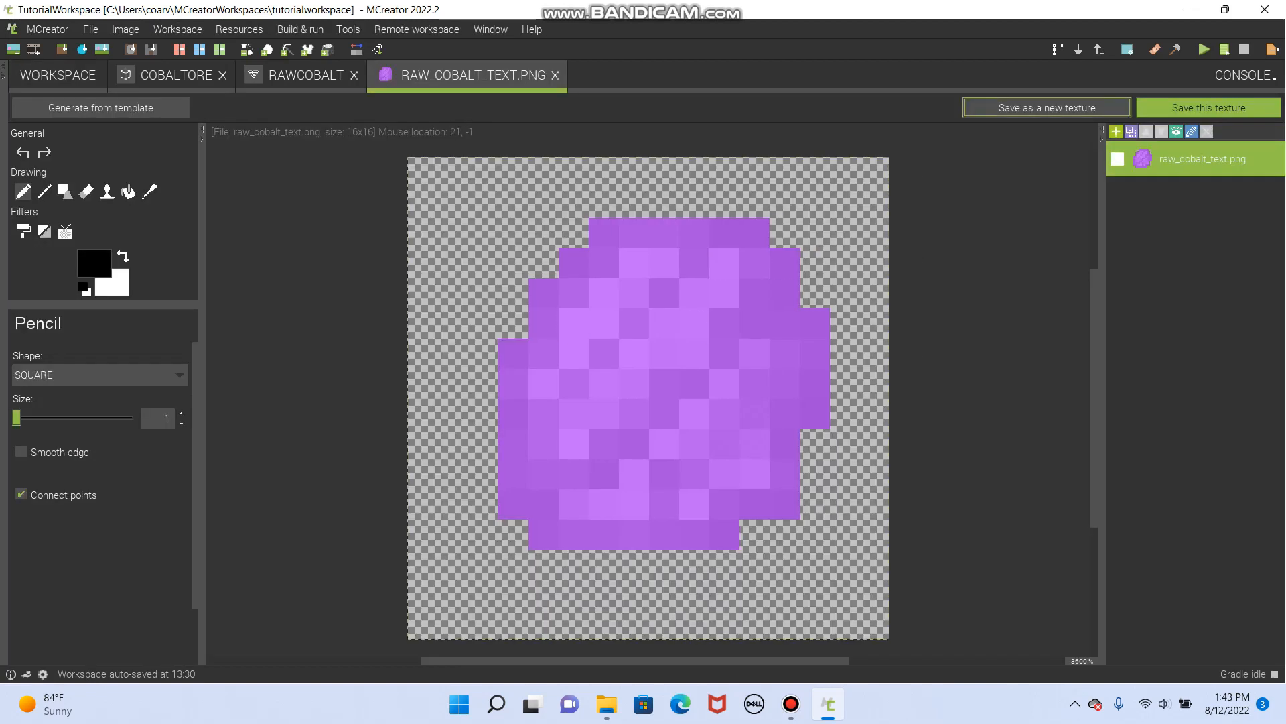
- Save the texture as a new Item texture named raw_cobalt_texture and close the texture editor
click(1047, 108)
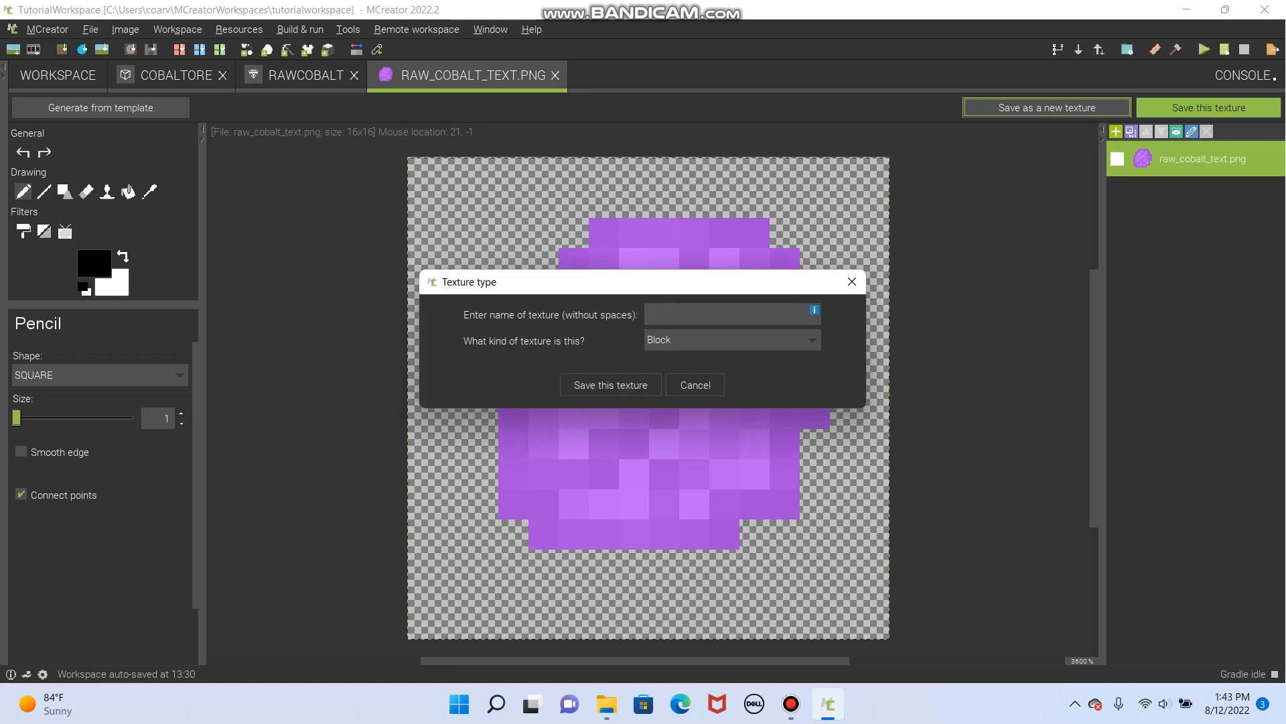
click(732, 340)
click(733, 375)
click(727, 314)
text(raw_cobalt_texture)
click(611, 385)
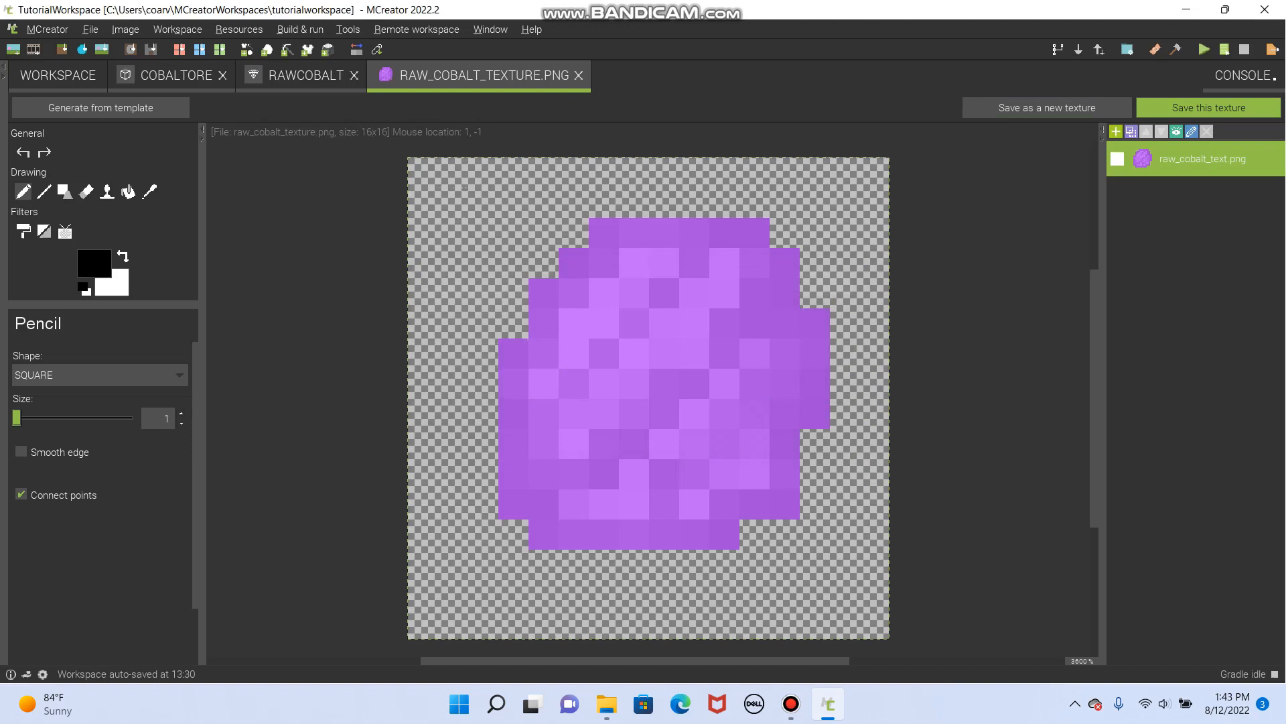
click(579, 76)
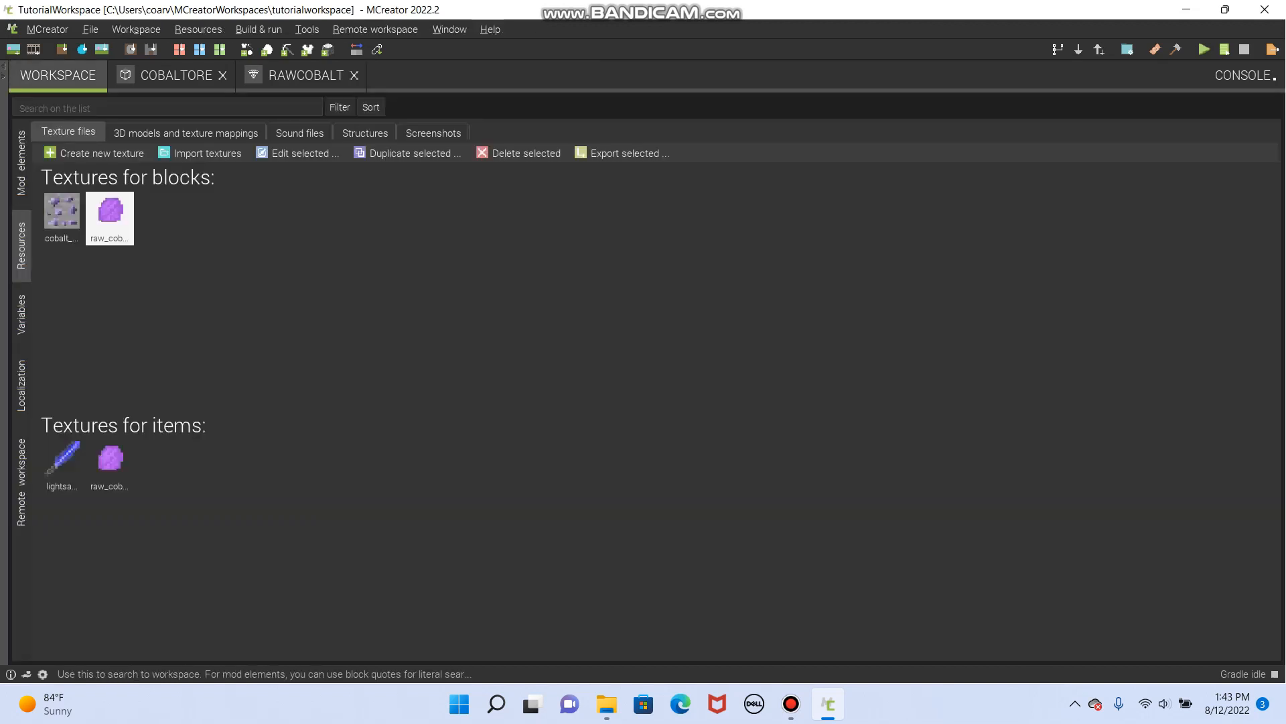
- Assign the purple raw_cobalt_texture as the RawCobalt item's texture
click(177, 75)
click(305, 76)
click(352, 332)
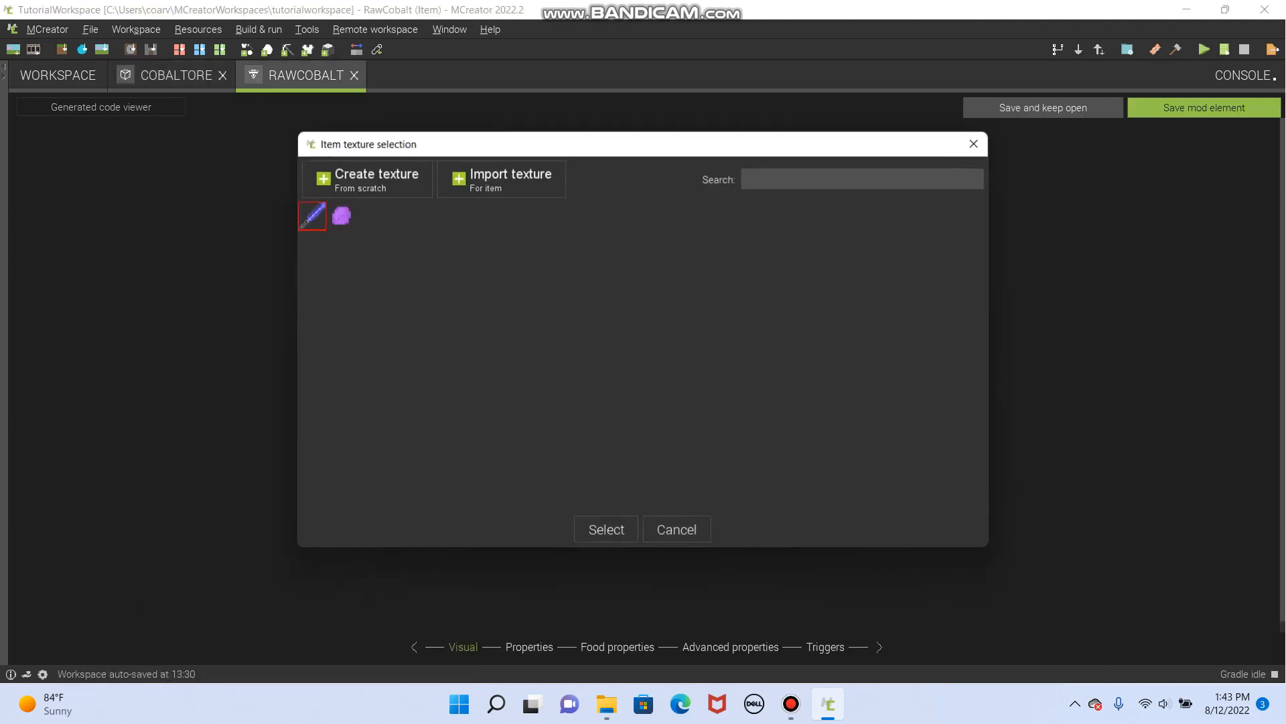
click(606, 530)
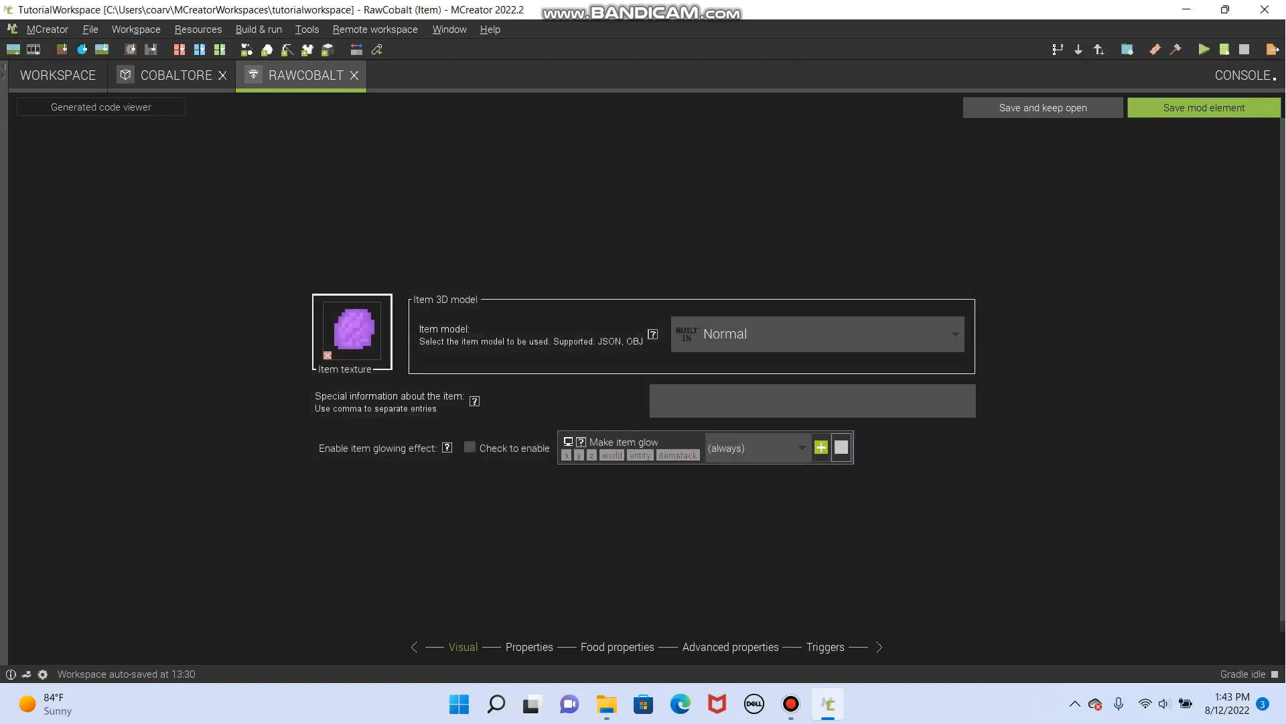
- Delete the mistakenly typed raw_cobalt_text texture from the workspace's block textures
click(57, 76)
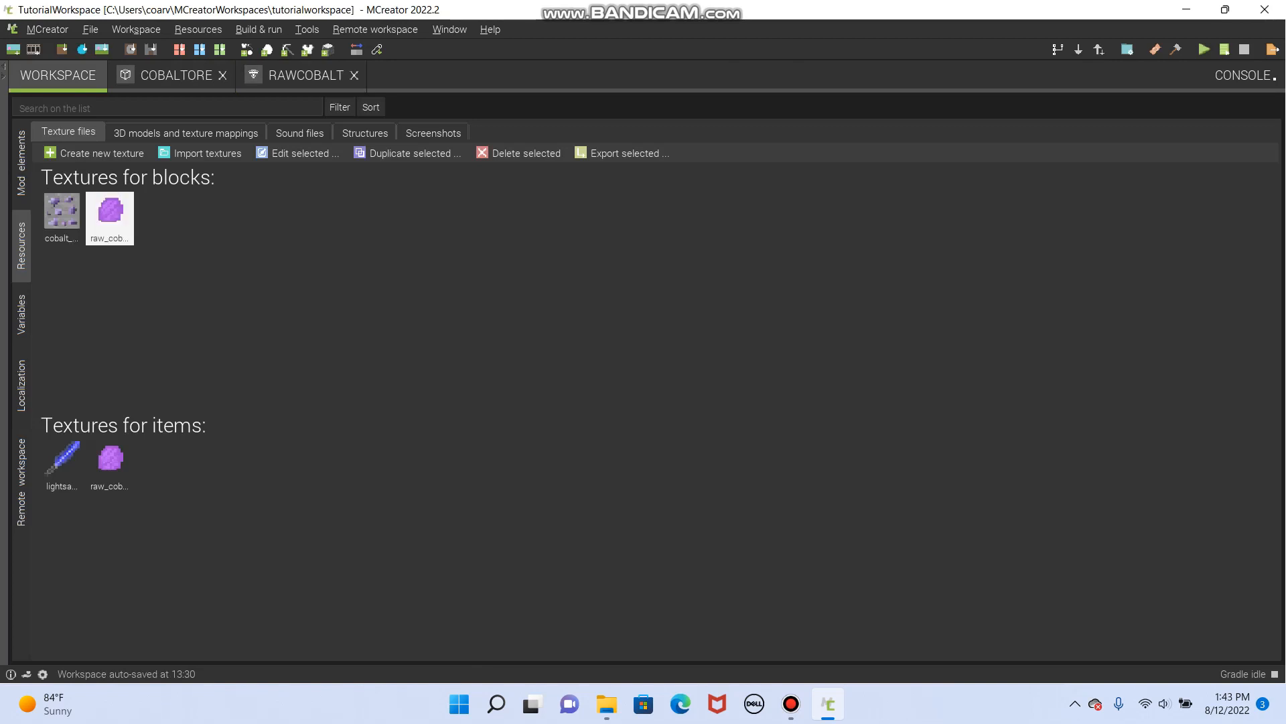
key(Delete)
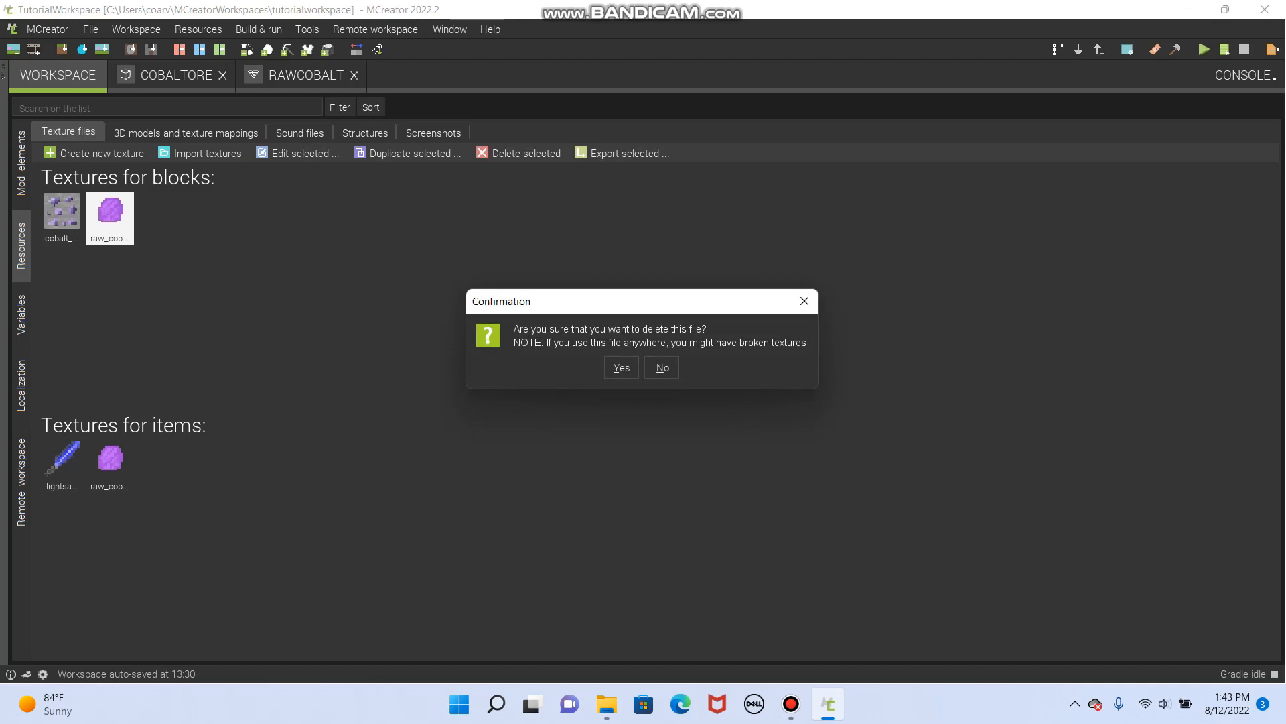
key(Return)
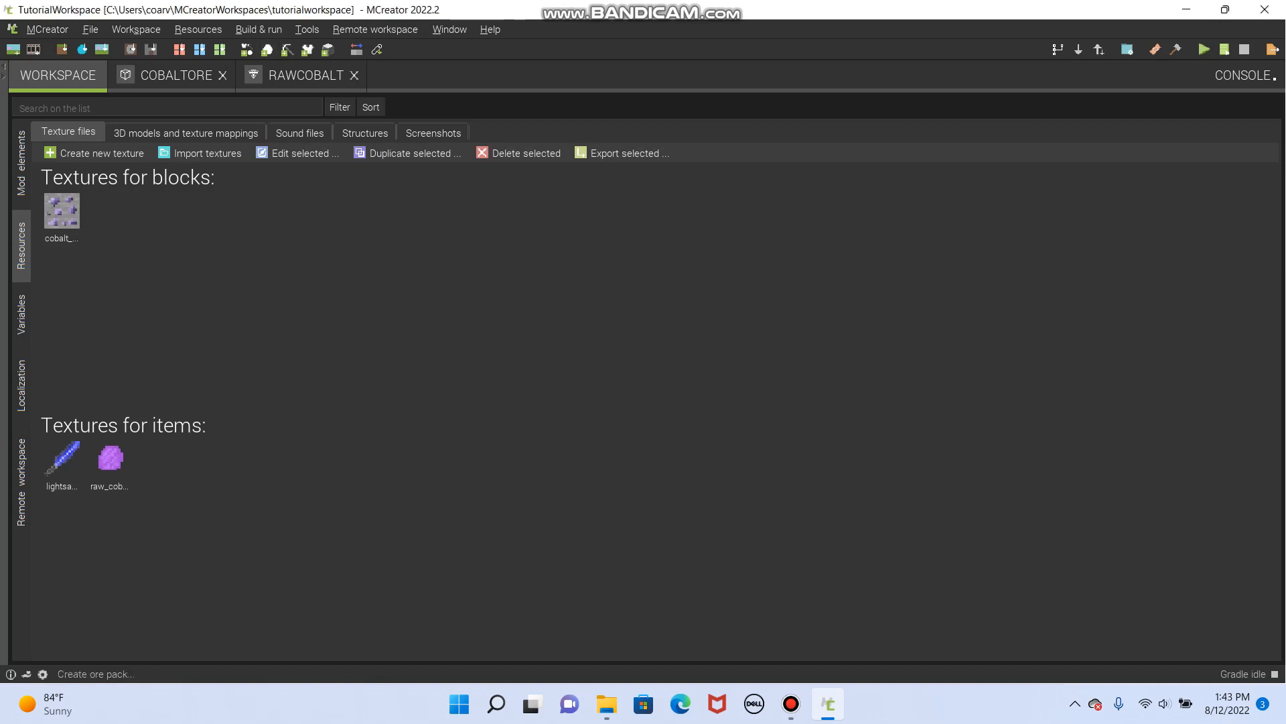
- Go through the RawCobalt item's remaining settings pages, keep the defaults, and save the mod element
click(305, 75)
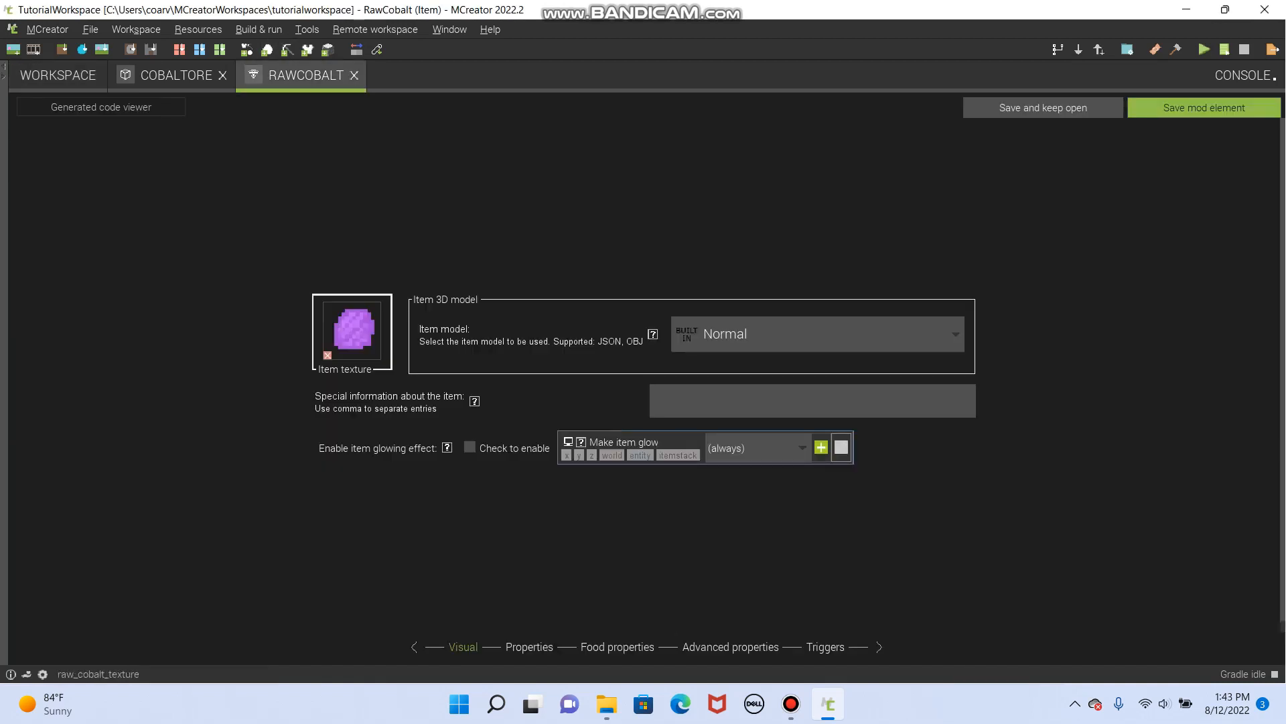
click(879, 646)
click(879, 646)
click(879, 646)
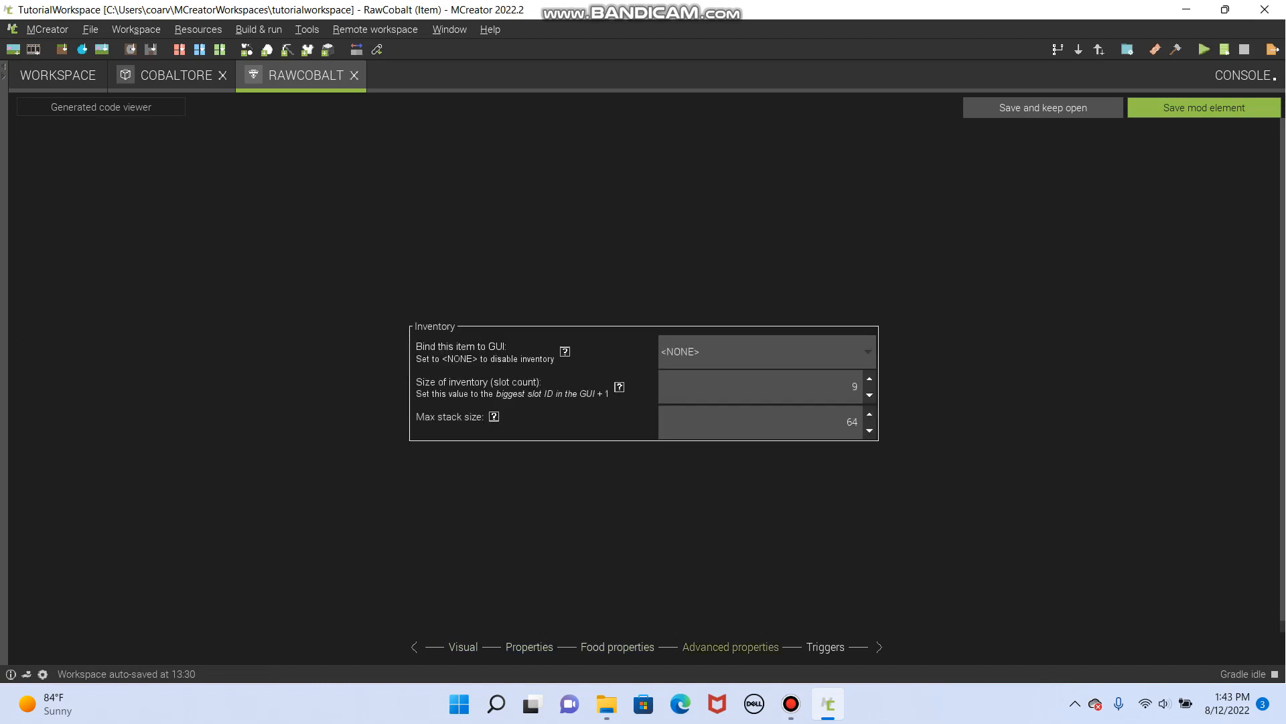
click(879, 646)
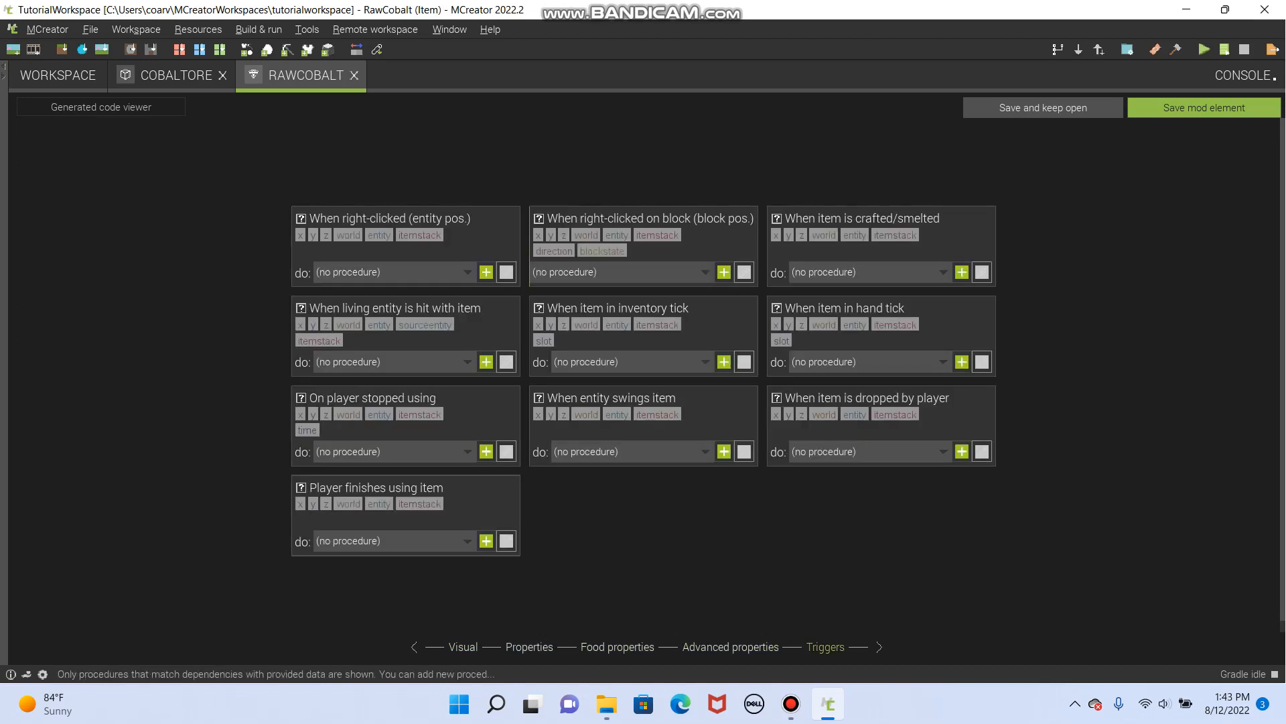
click(529, 647)
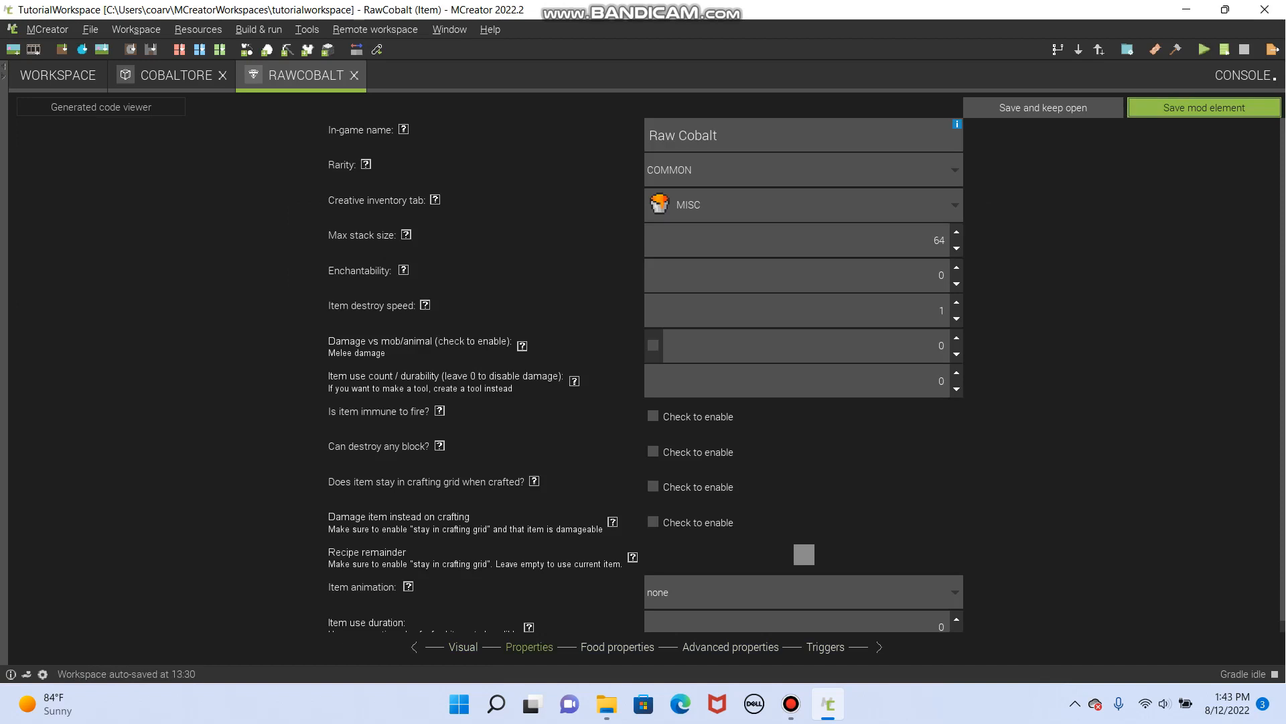
key(Return)
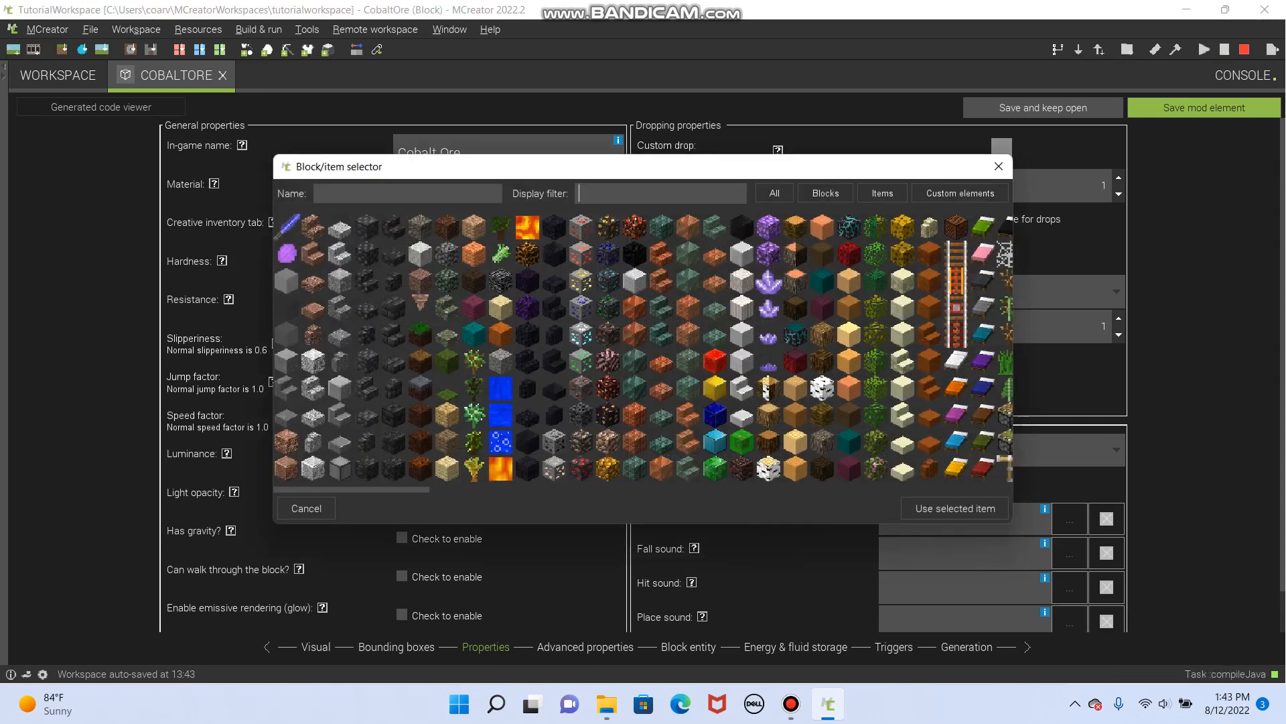
- Set the CobaltOre block's custom drop to the RawCobalt item, with a drop amount of 1
click(287, 254)
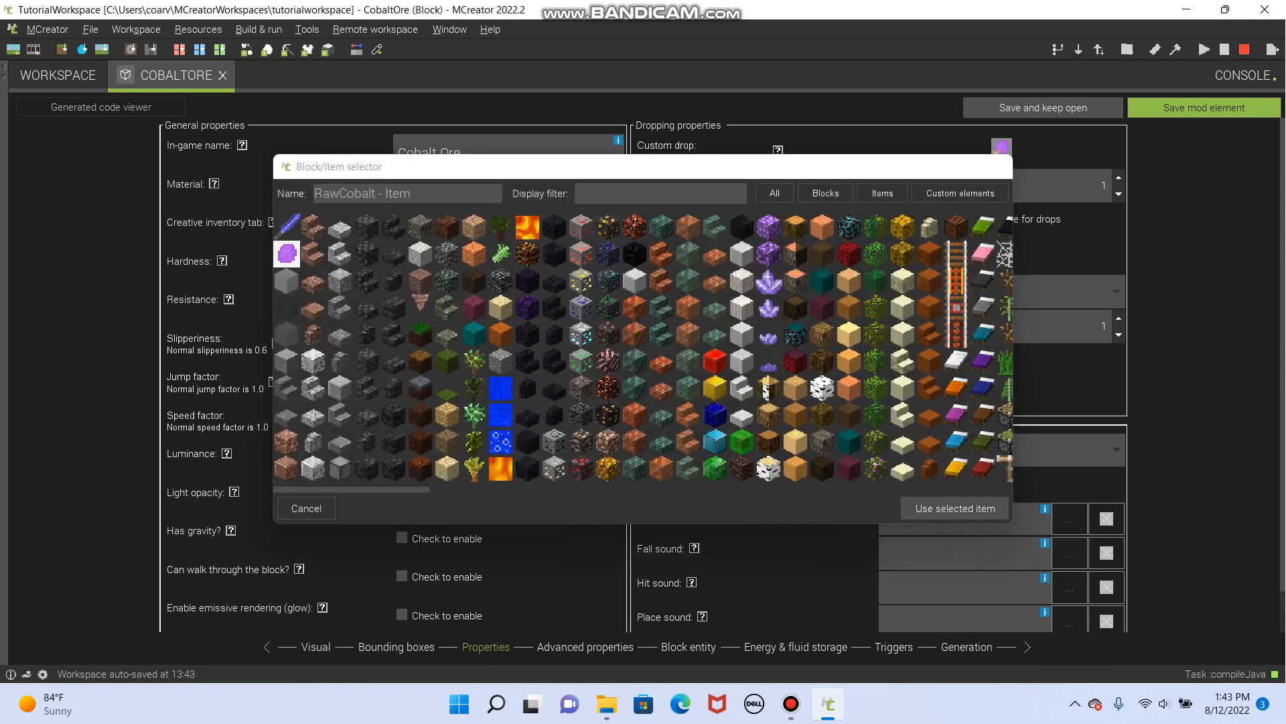
click(956, 508)
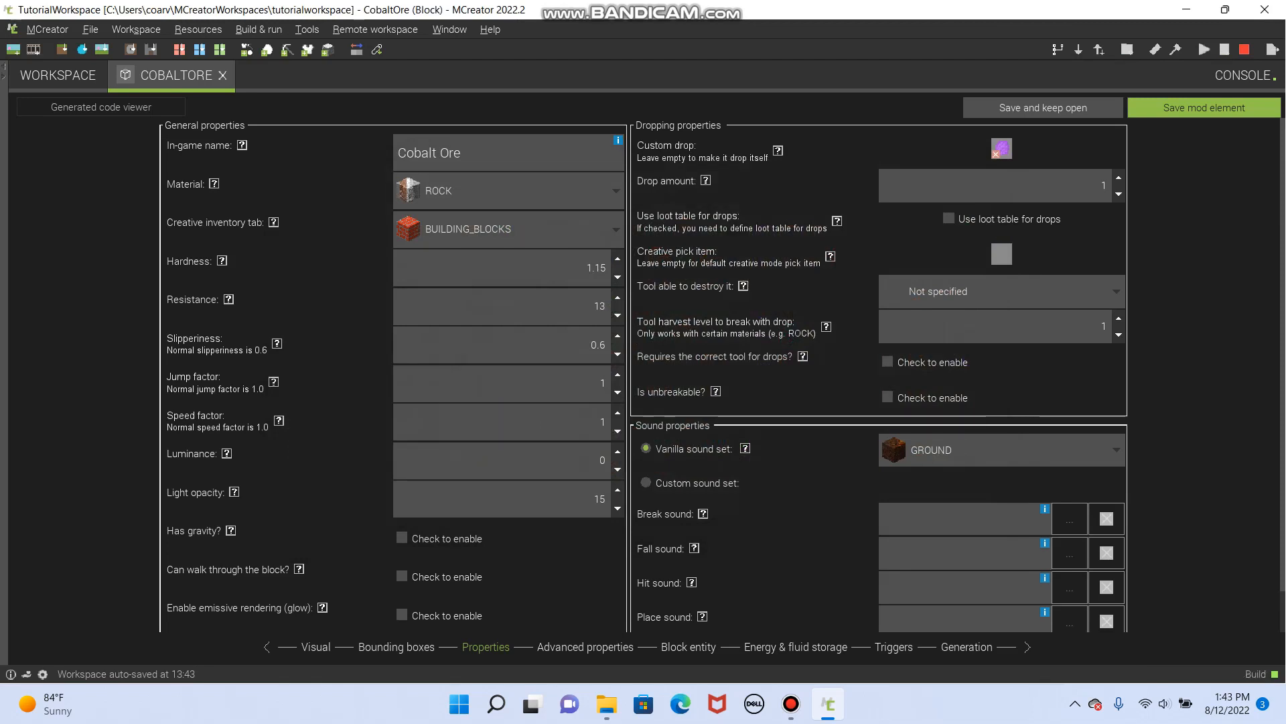
click(1118, 178)
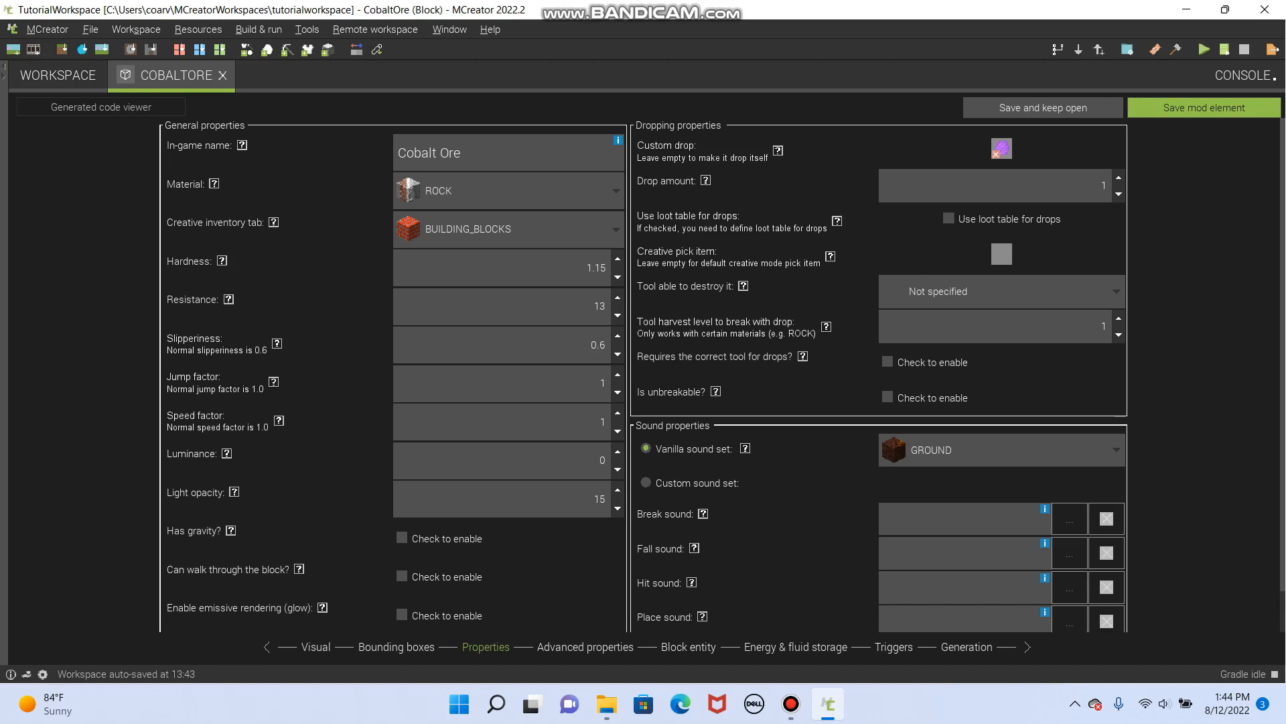
- Set pickaxe as the tool able to destroy the CobaltOre block and require the correct tool for drops
scroll(725, 373, down, 1)
click(1002, 253)
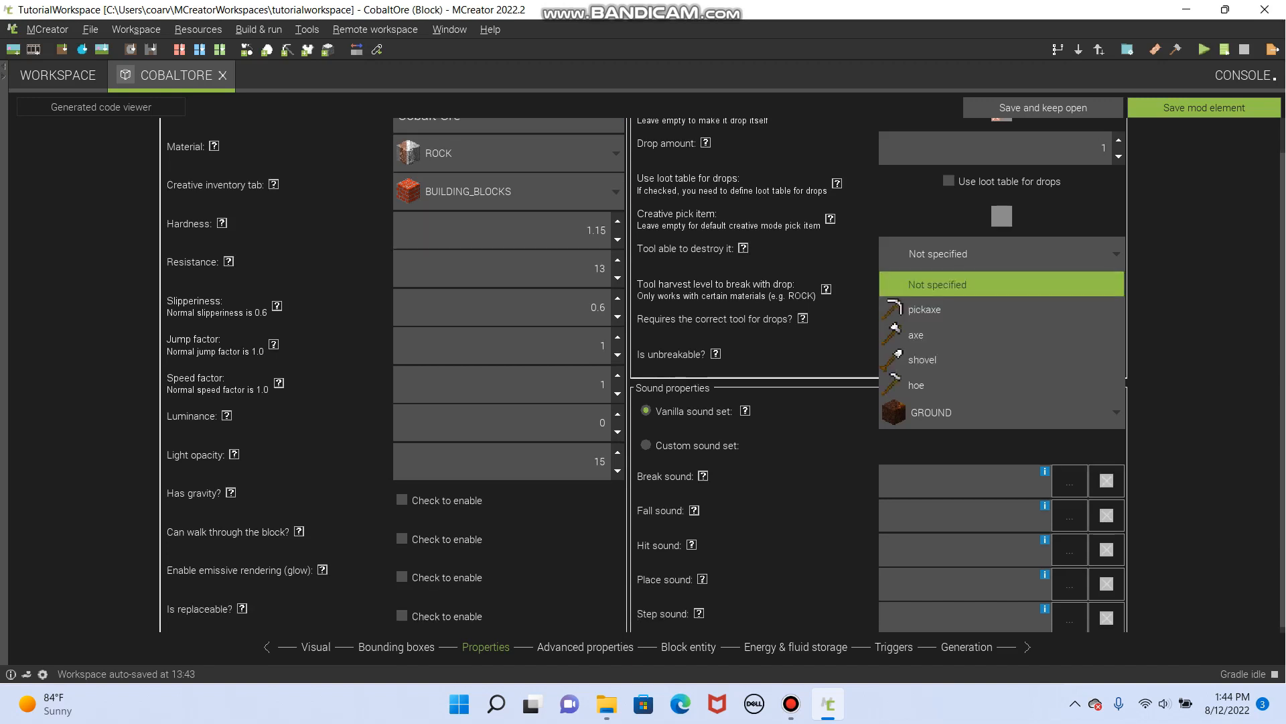
key(Return)
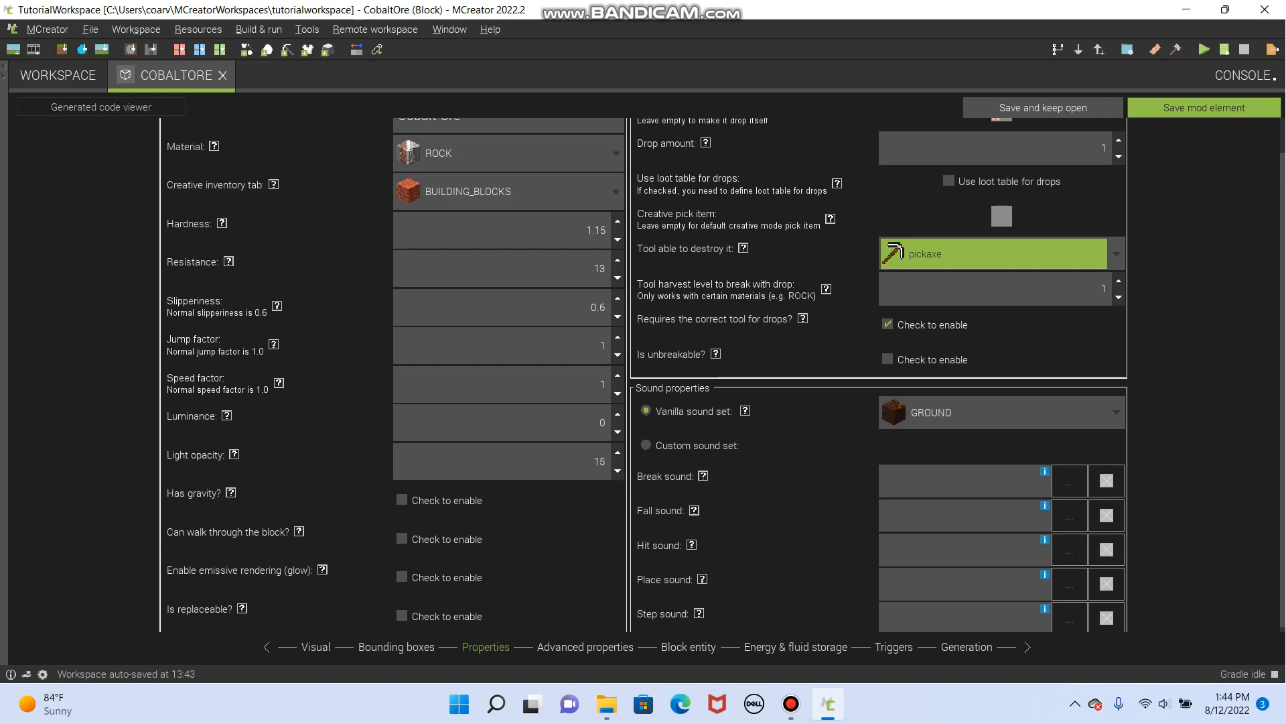
- Set the tool harvest level needed to break the CobaltOre block with a drop to 2
key(Tab)
key(Up)
mouse_move(826, 289)
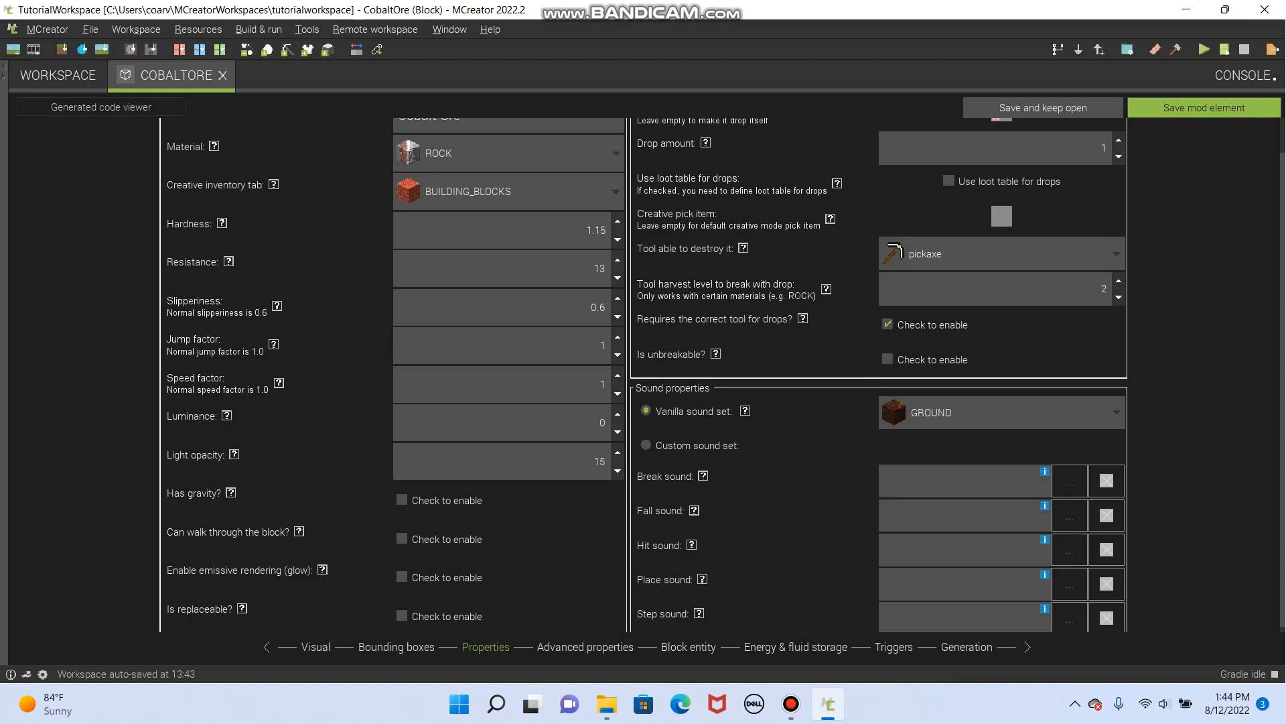
- Change the CobaltOre block's vanilla sound set to STONE
key(alt+Down)
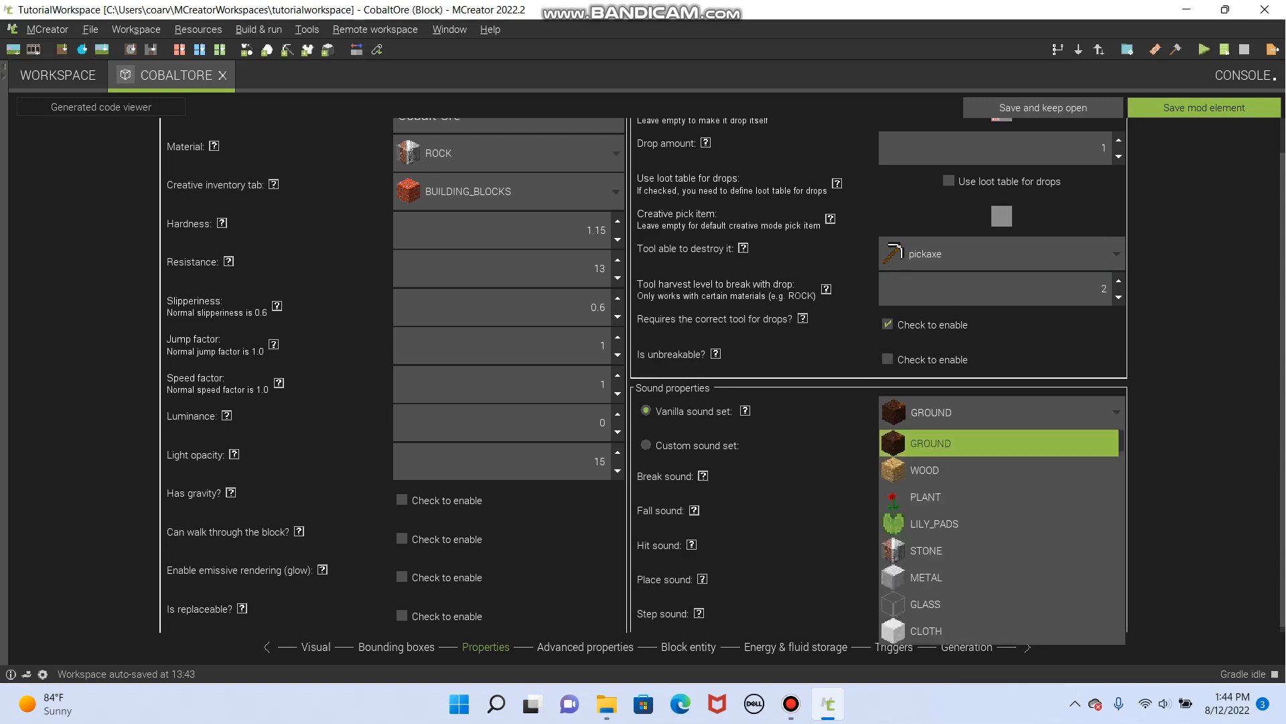
key(Down)
key(Down)
key(Down)
key(Down)
key(Return)
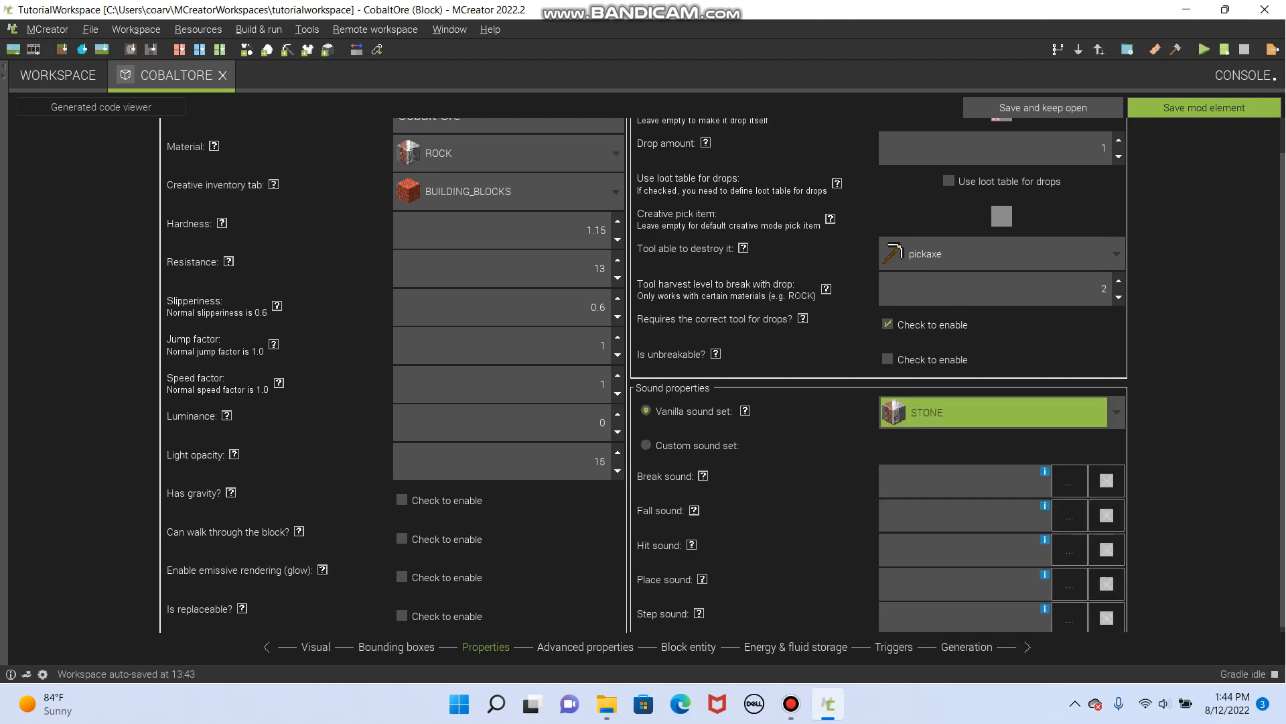
key(alt+Down)
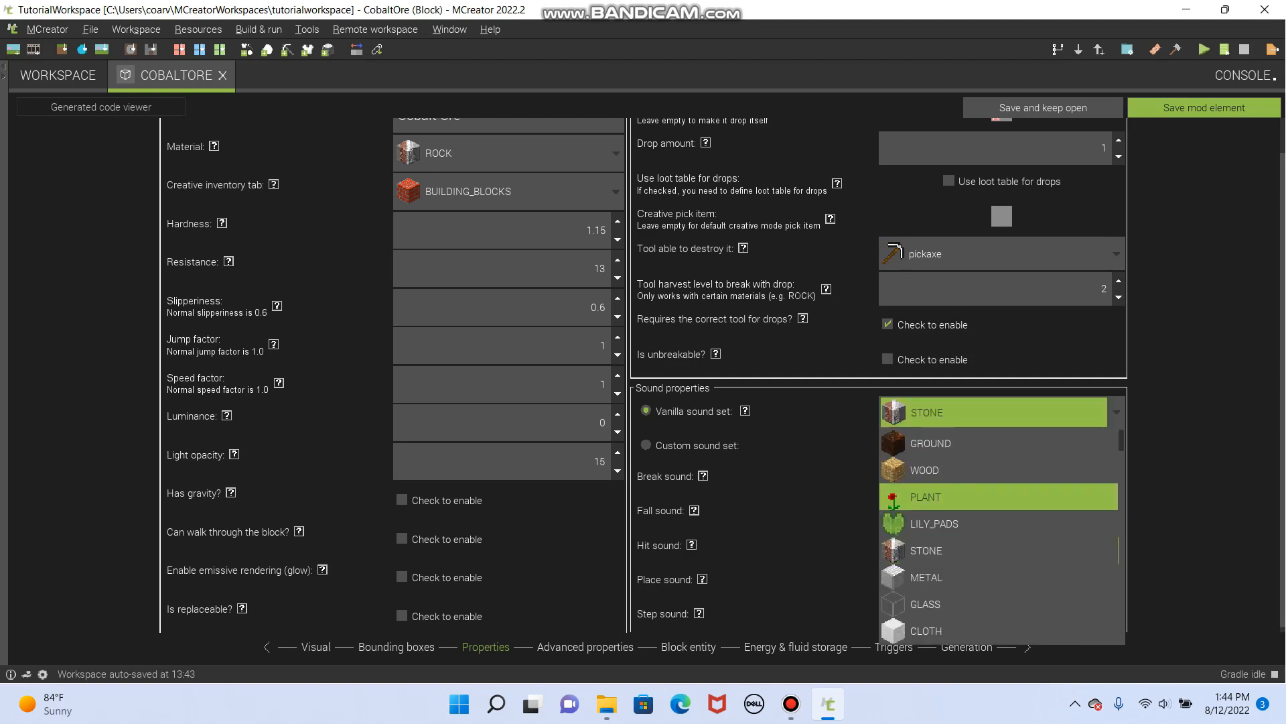
key(Up)
key(Up)
key(Escape)
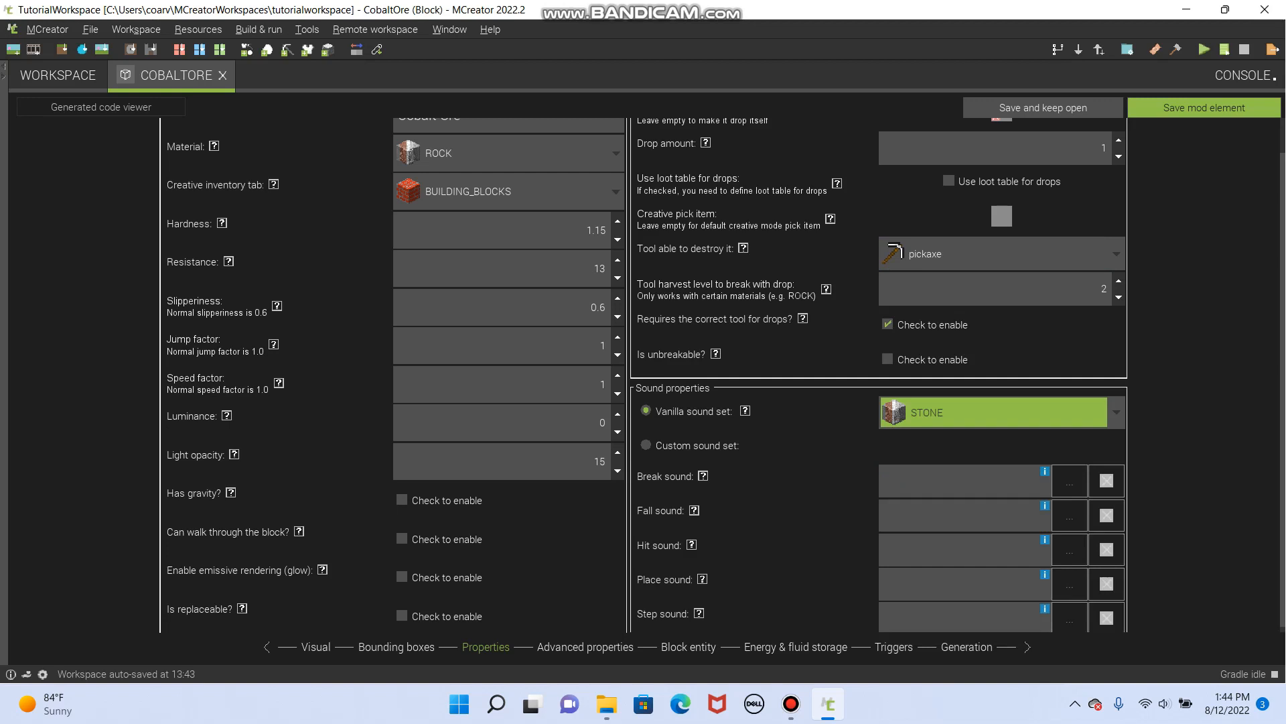
- Review the CobaltOre block's advanced, particle and redstone properties, then its block entity settings
scroll(643, 375, down, 1)
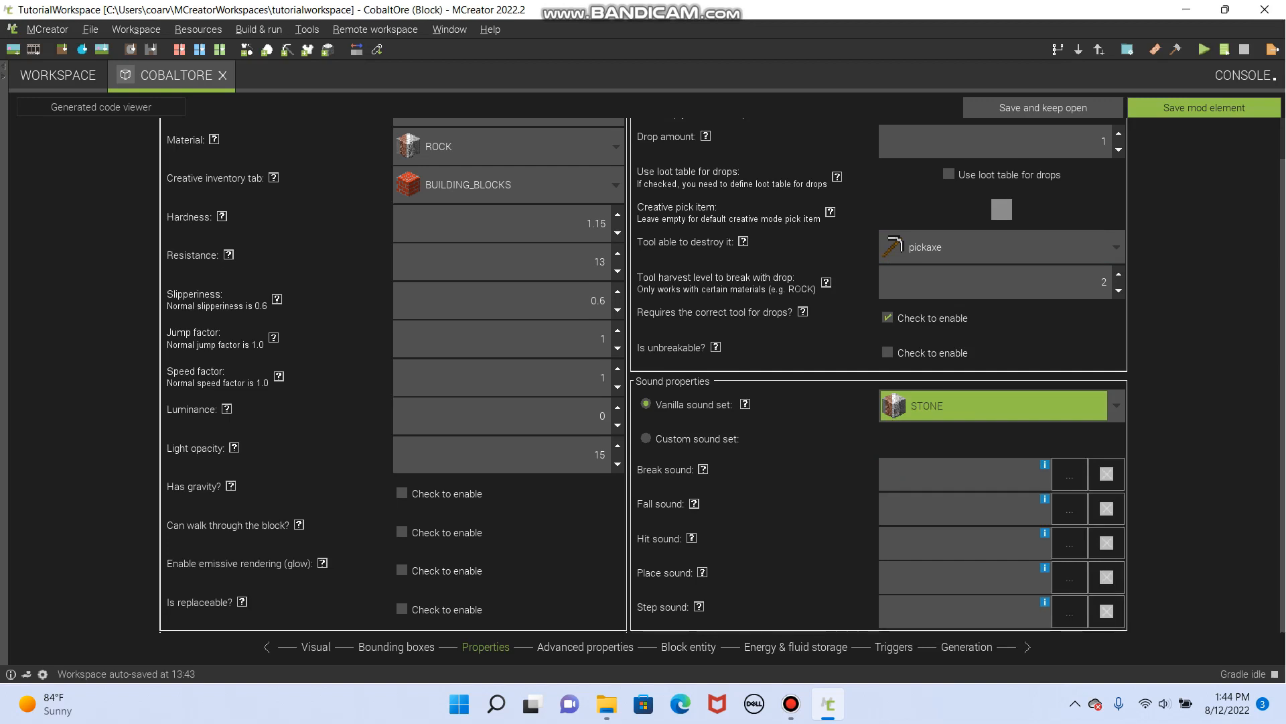
click(585, 647)
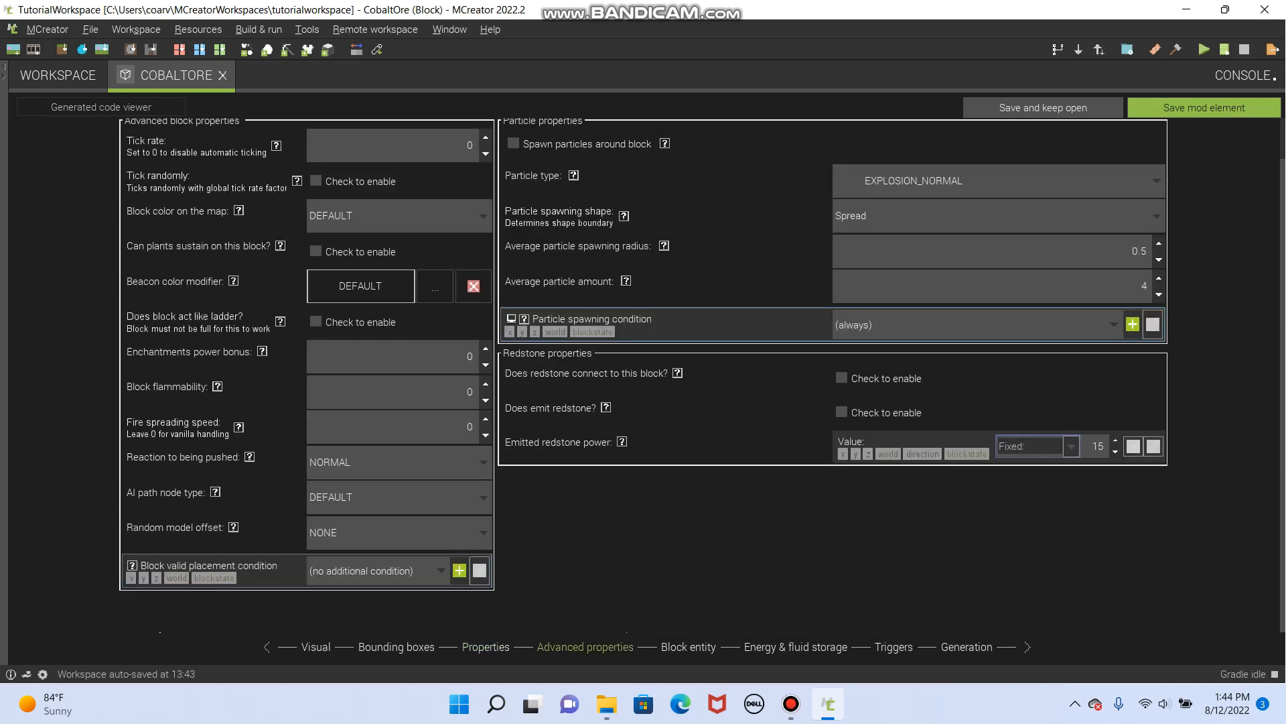
scroll(644, 375, up, 2)
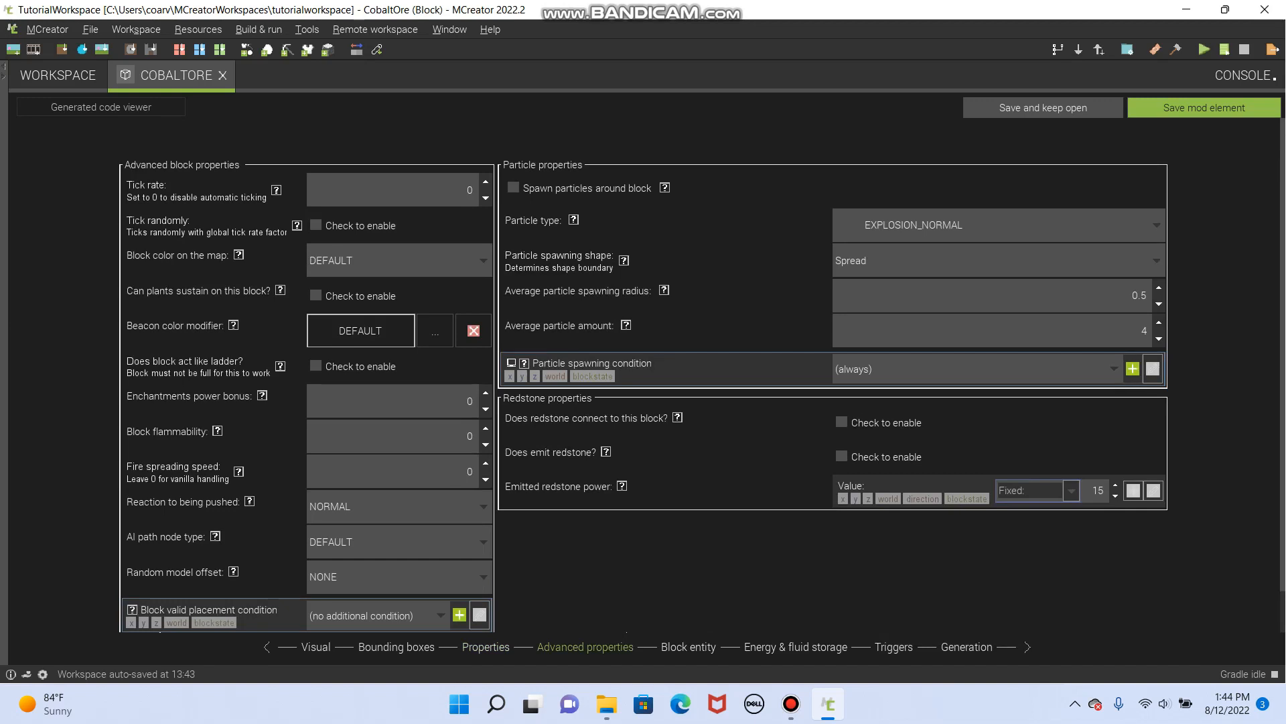
scroll(702, 375, down, 2)
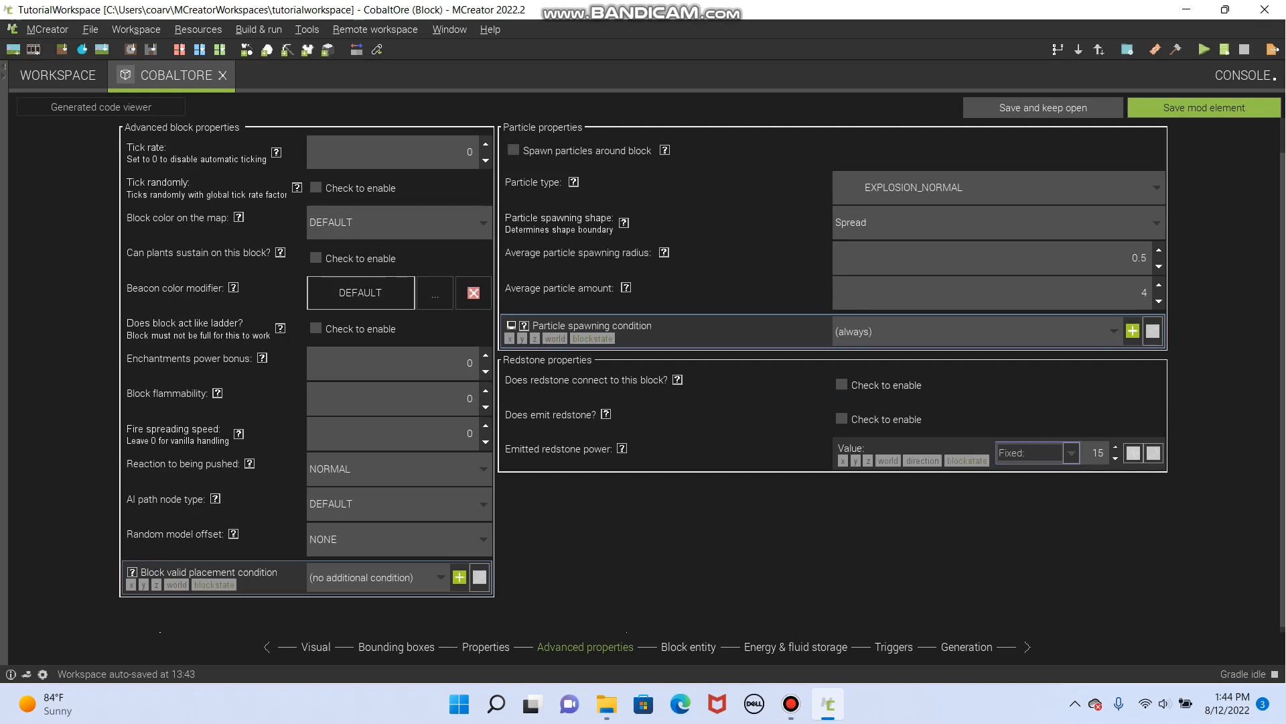
click(689, 647)
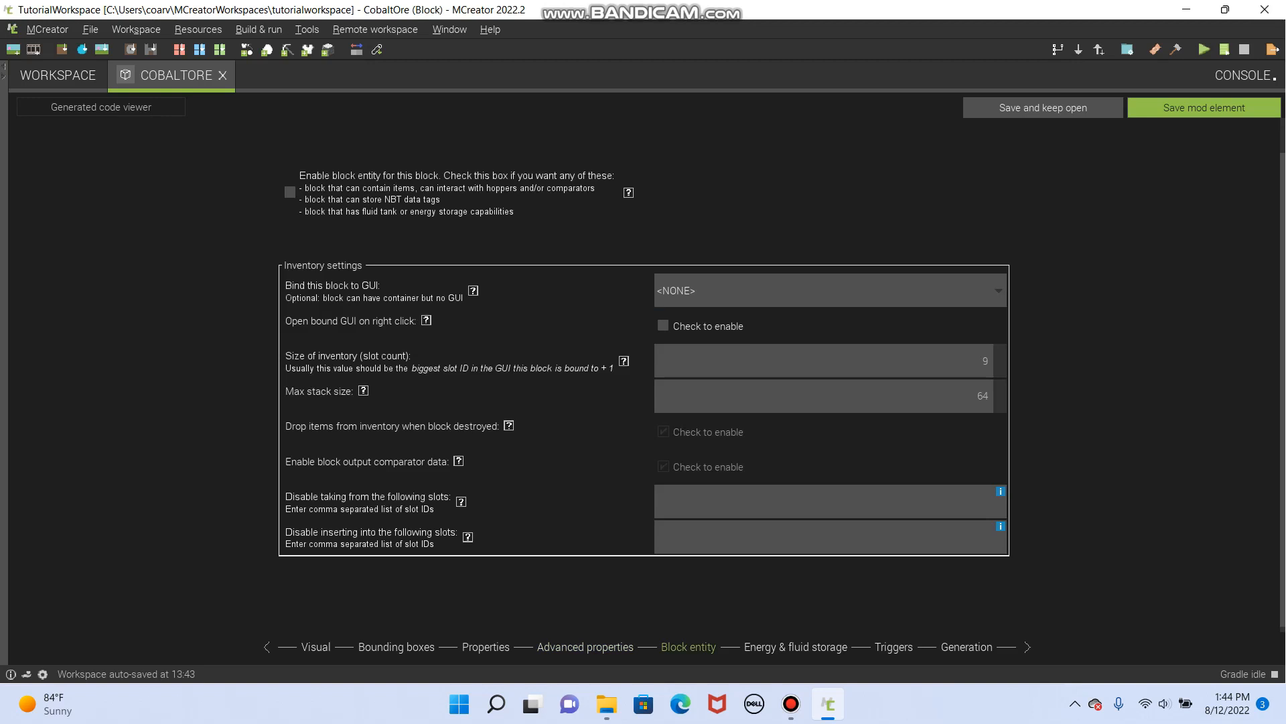
- Review the CobaltOre block's energy and fluid storage, triggers and generation settings, then its visual settings and properties
click(796, 648)
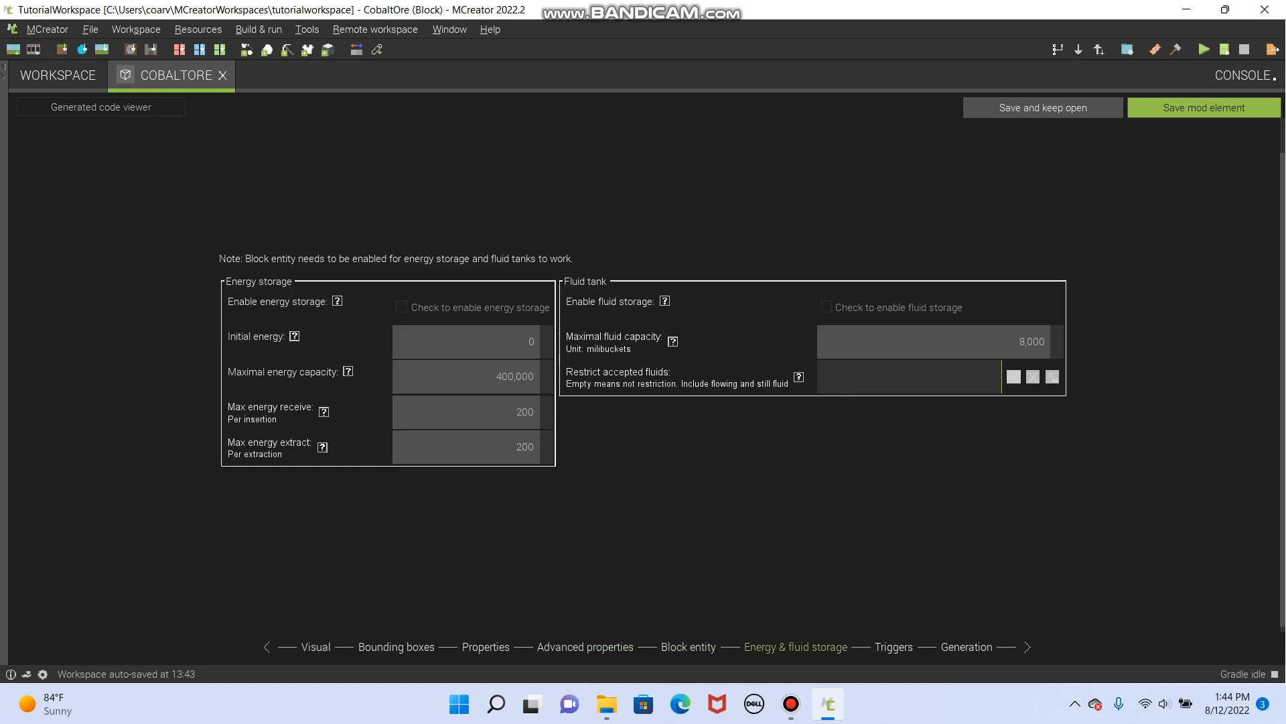
click(894, 648)
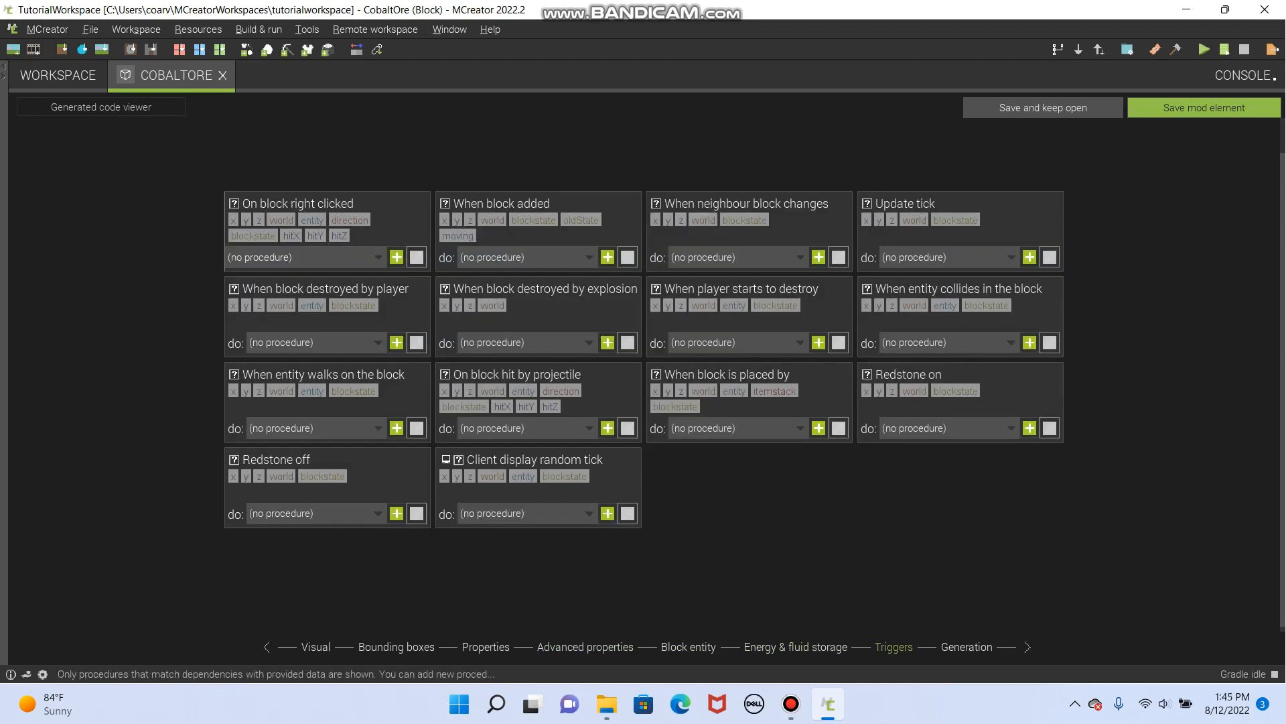
click(967, 648)
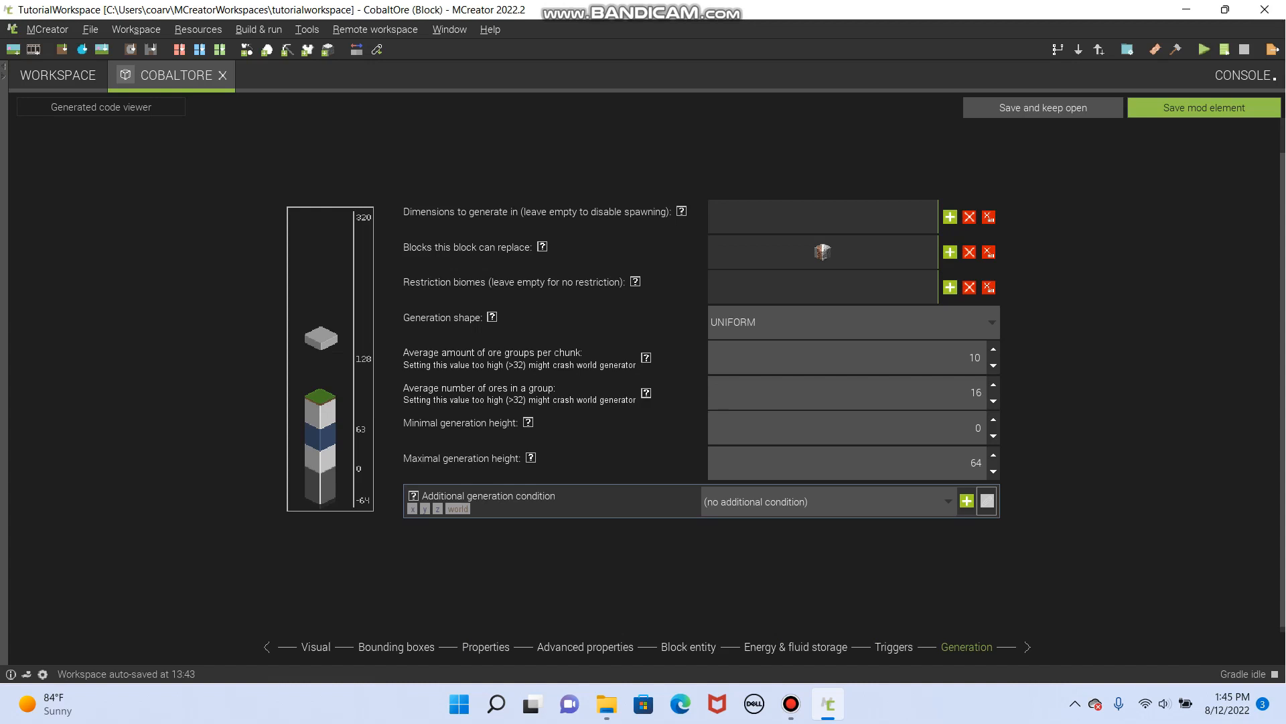
click(315, 647)
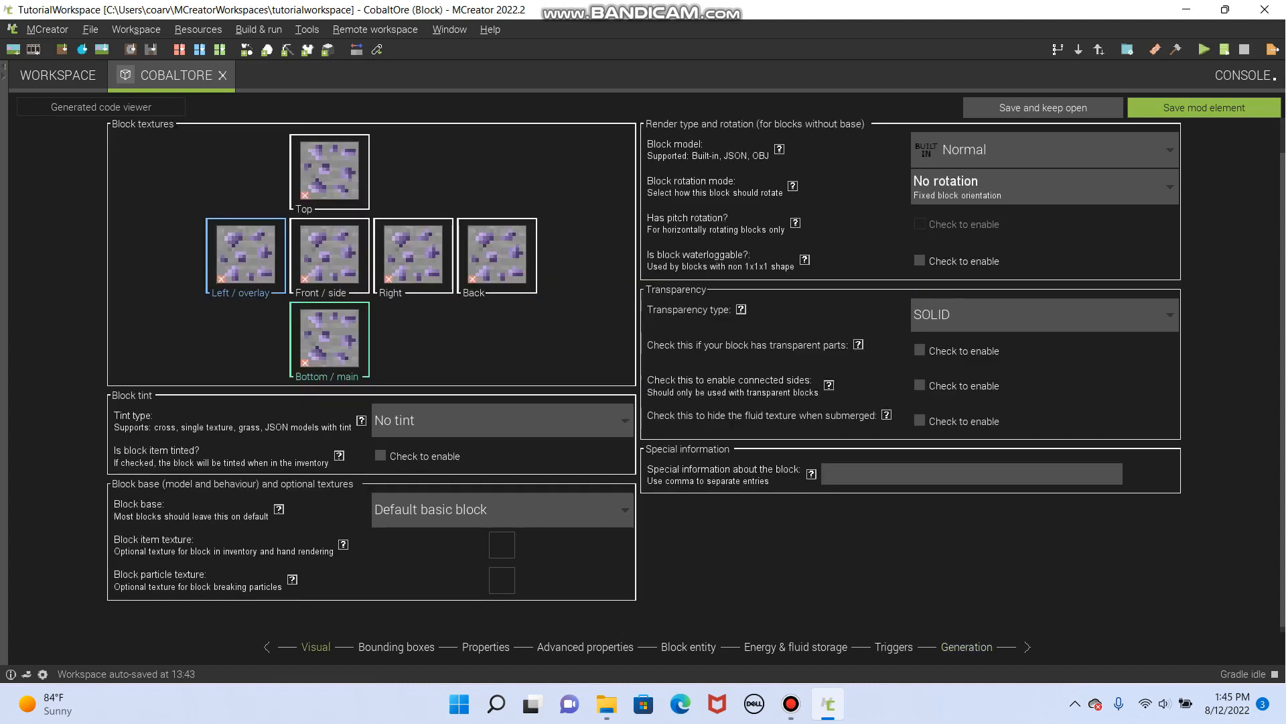
click(486, 647)
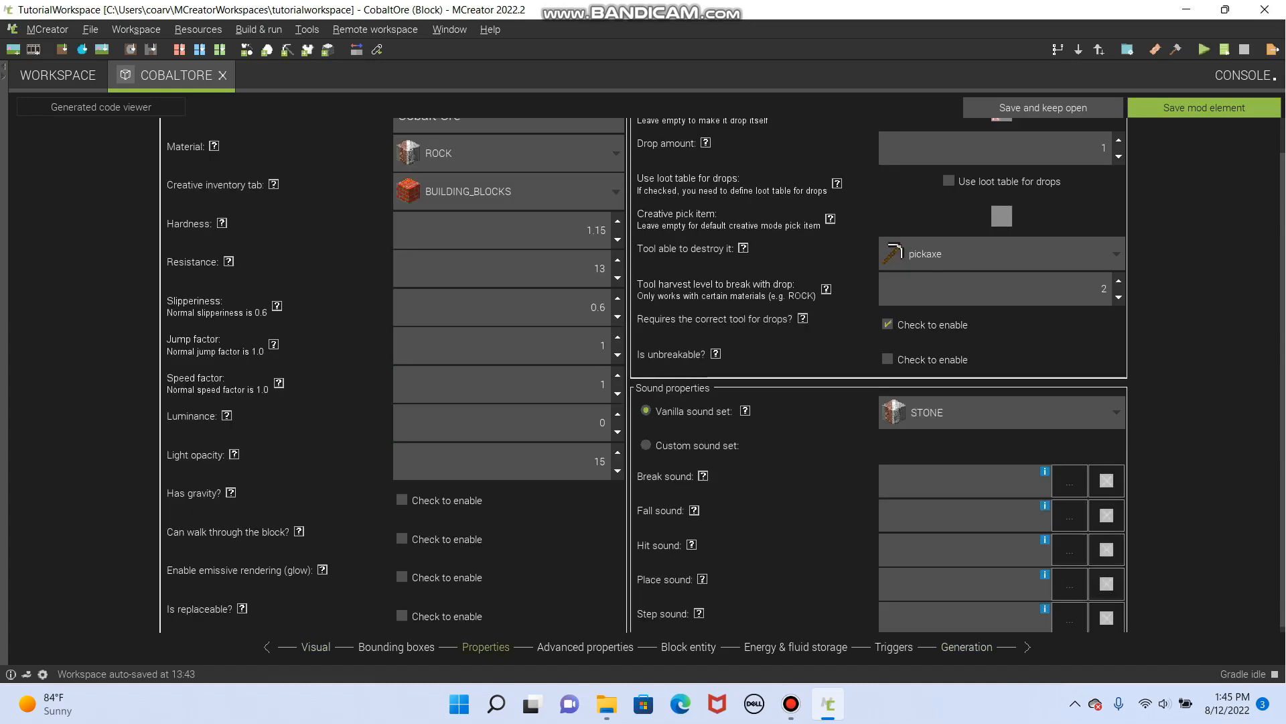
- Add Surface to the dimensions in which the CobaltOre block generates
click(967, 647)
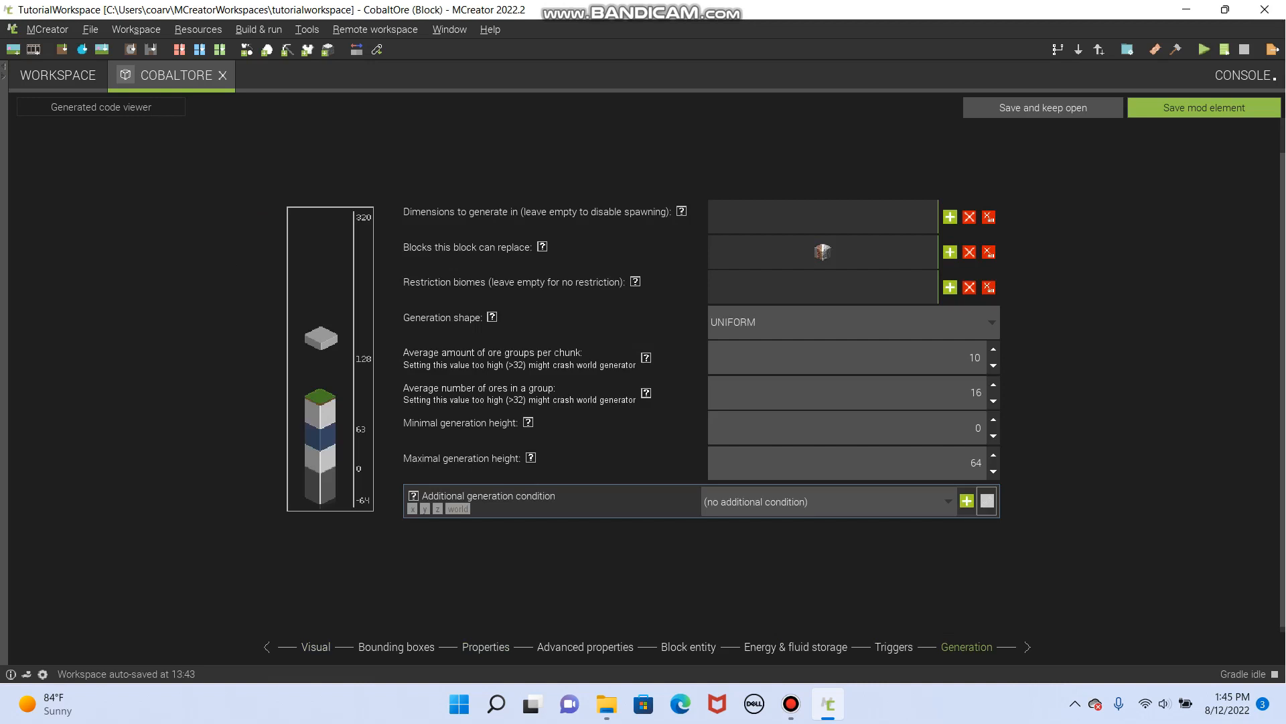
click(950, 216)
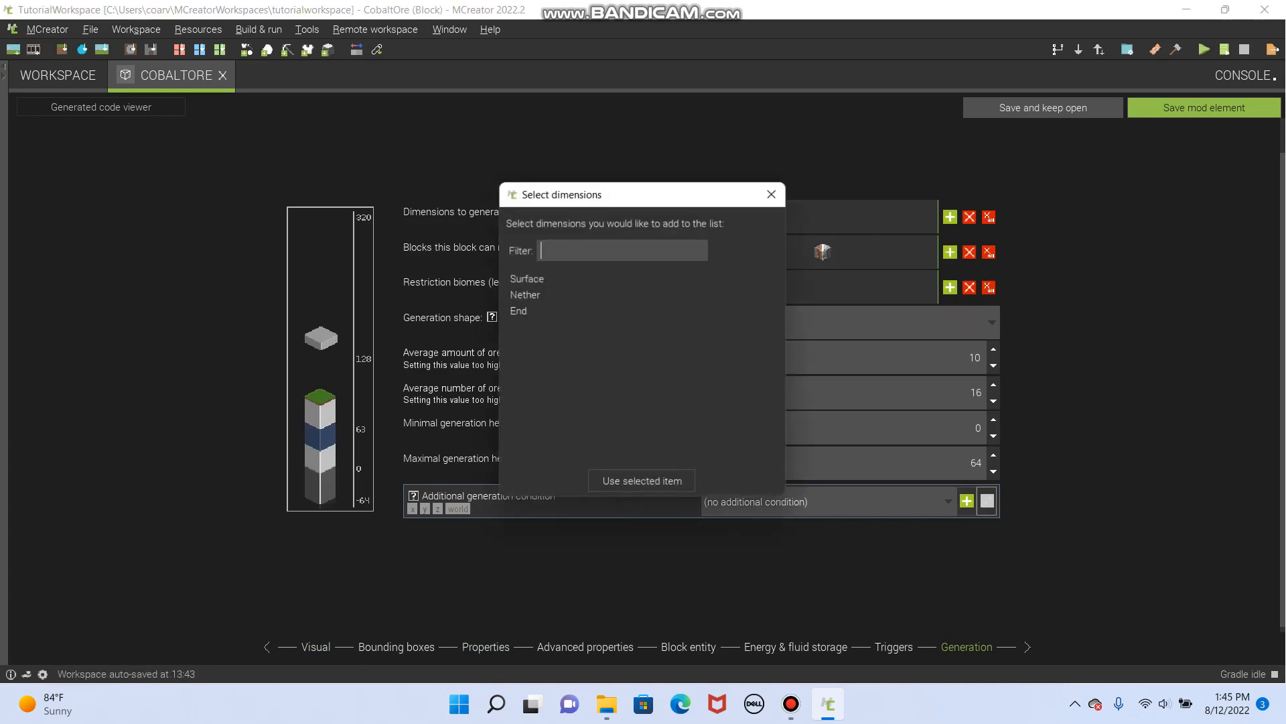
click(528, 279)
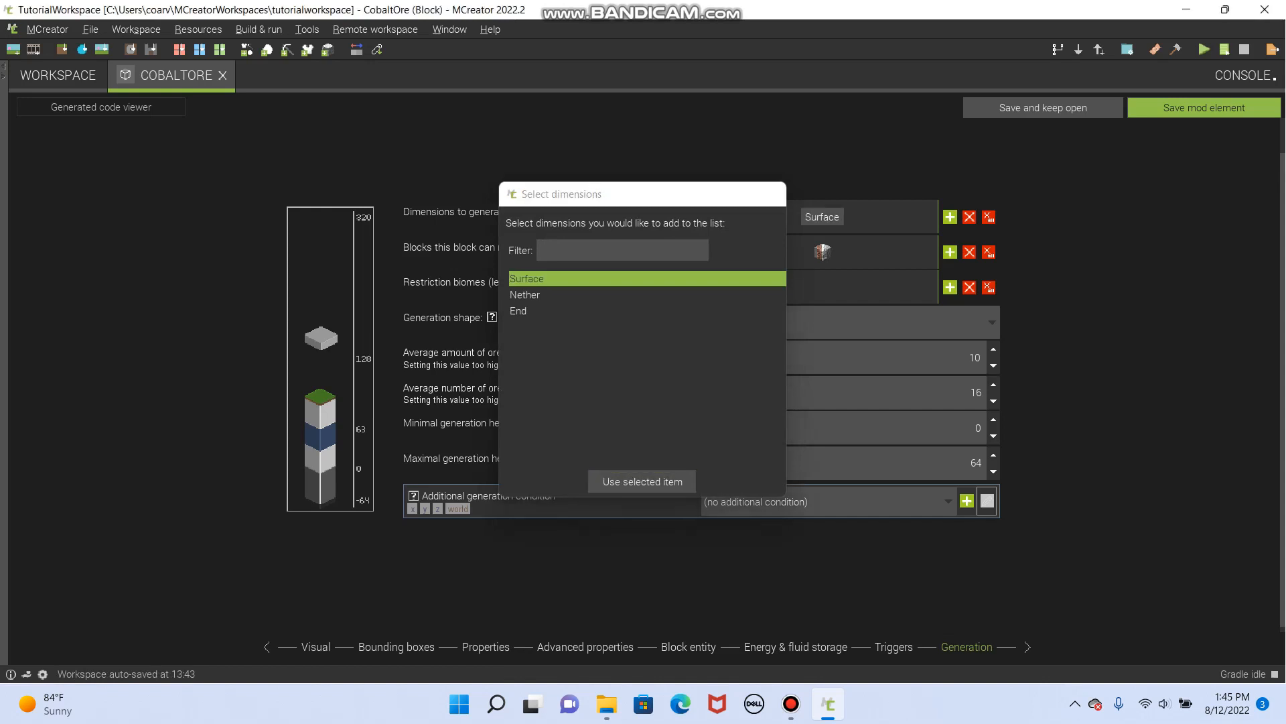
click(641, 481)
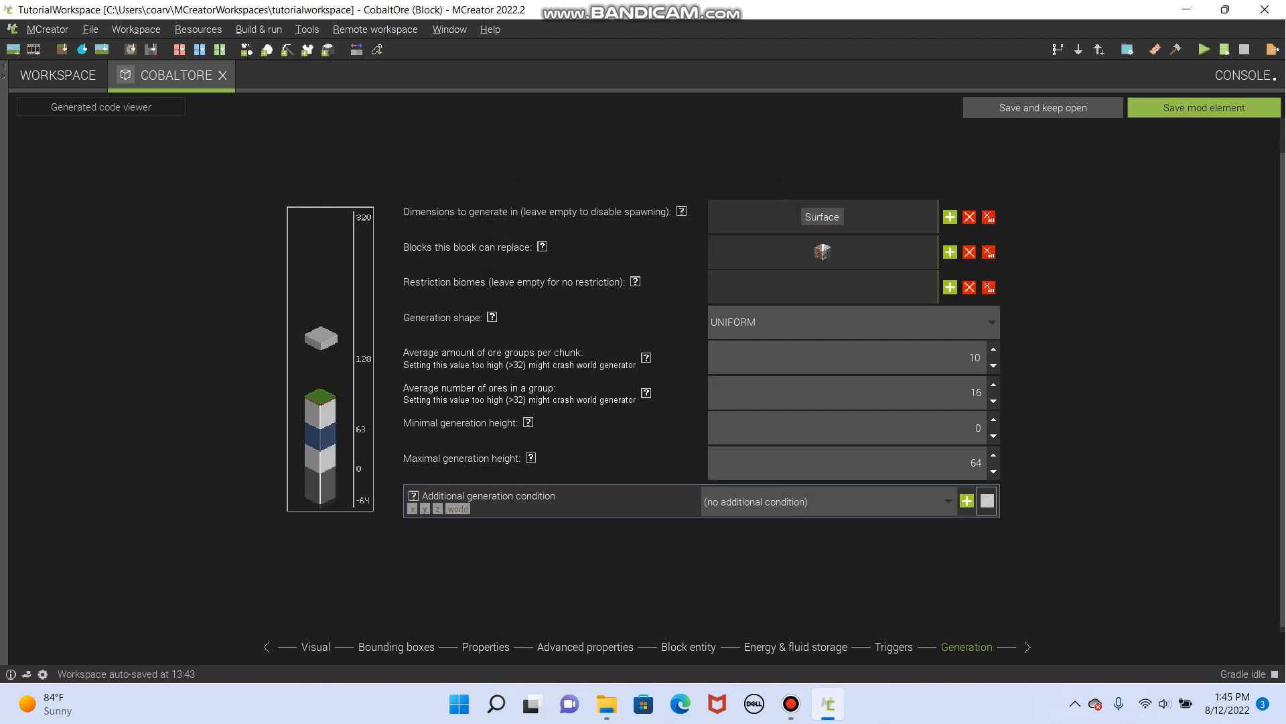
click(950, 252)
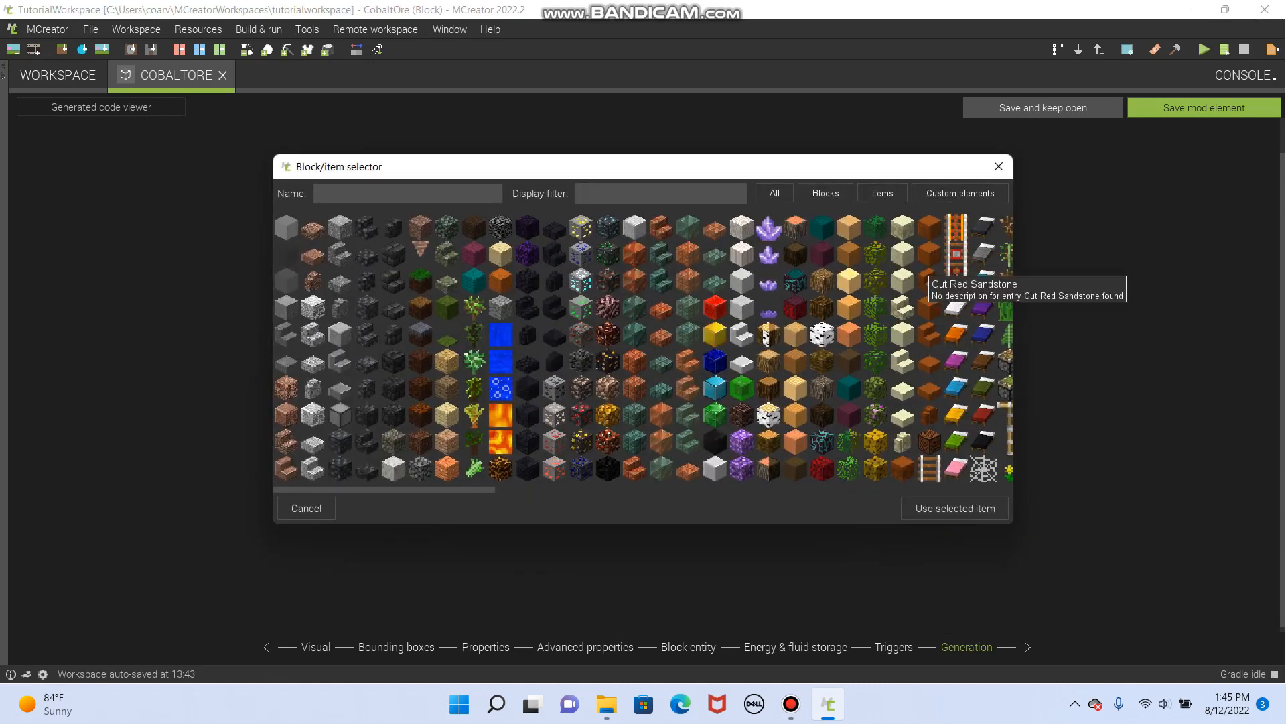
text(any)
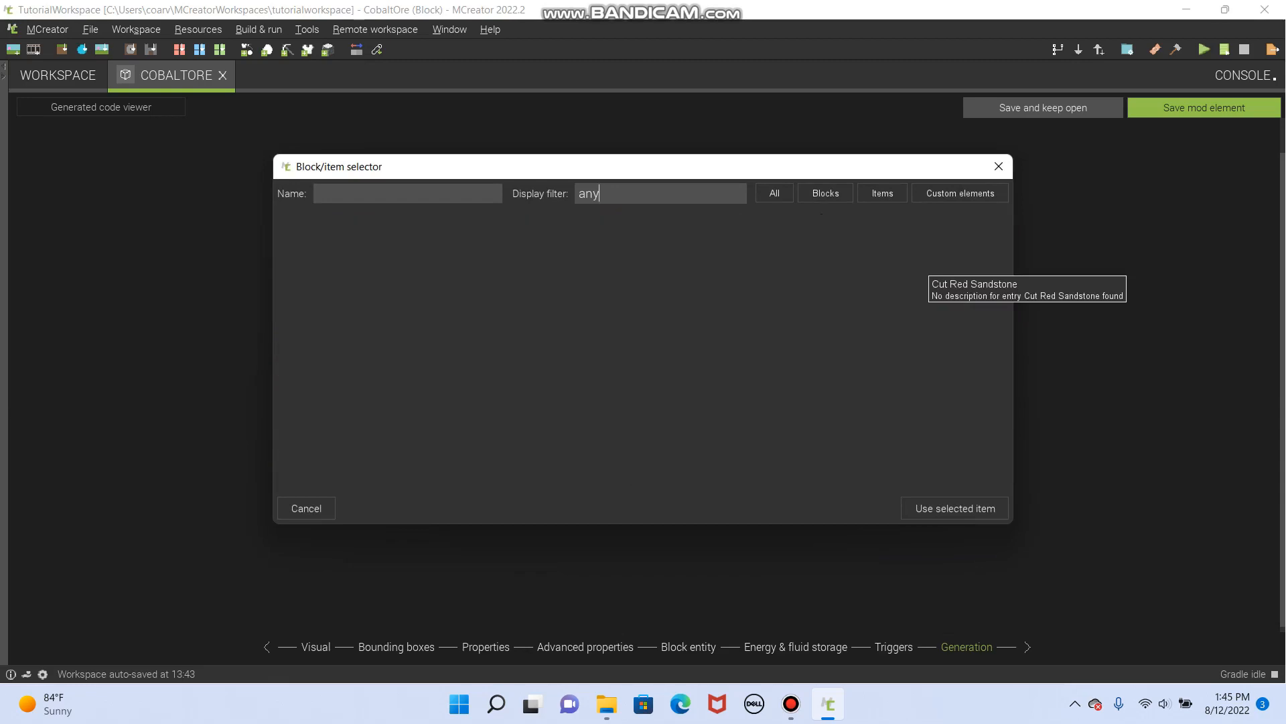
key(BackSpace)
key(BackSpace)
key(BackSpace)
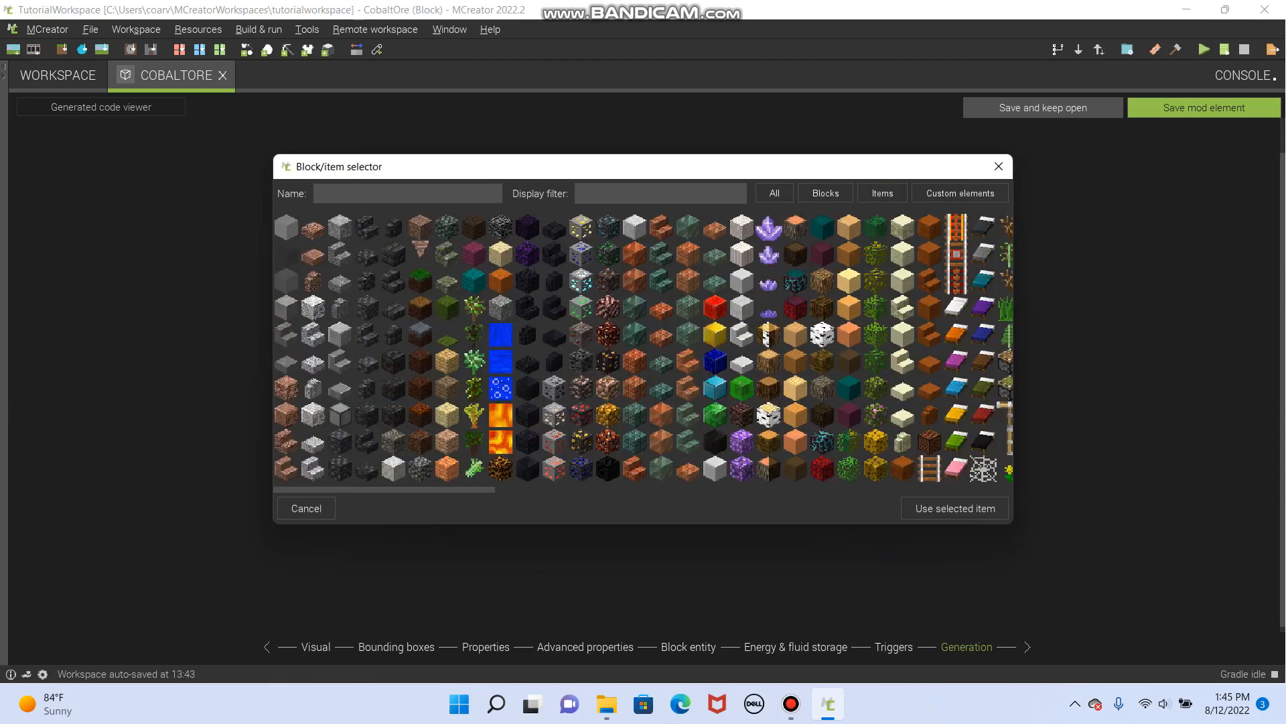
click(998, 166)
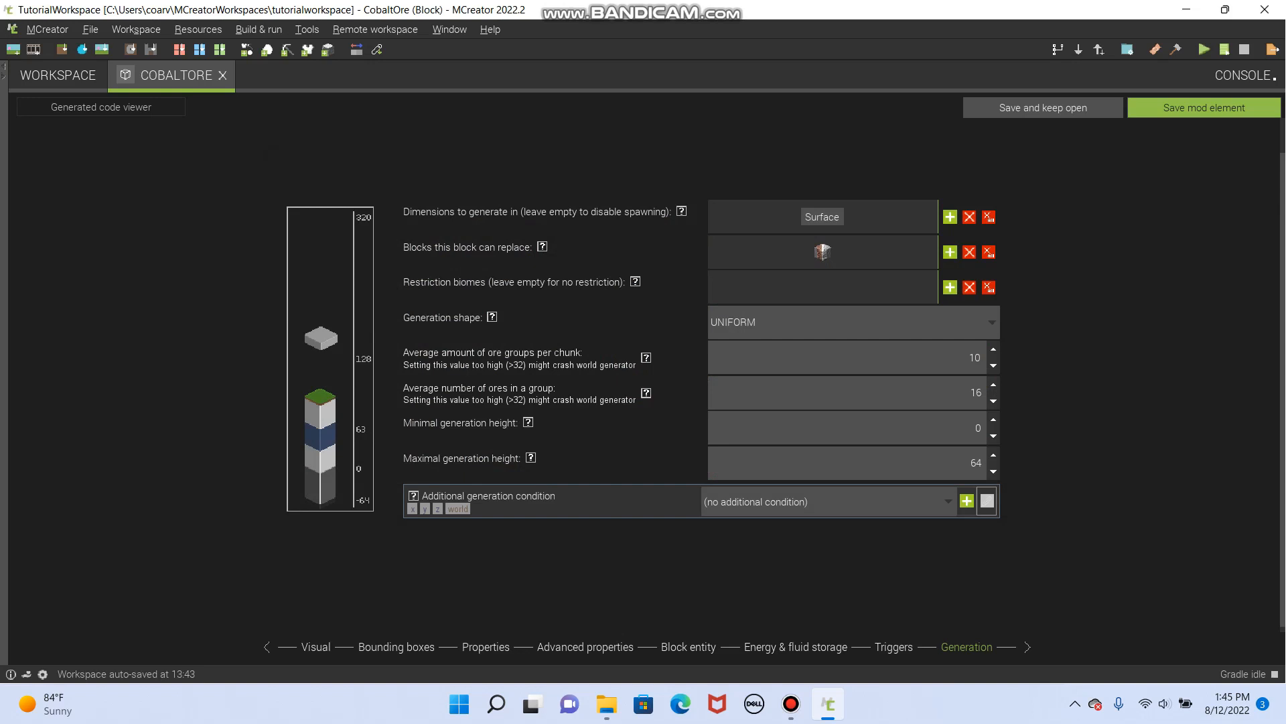
- Keep the generation shape UNIFORM and set the average amount of ore groups per chunk to 6
click(851, 323)
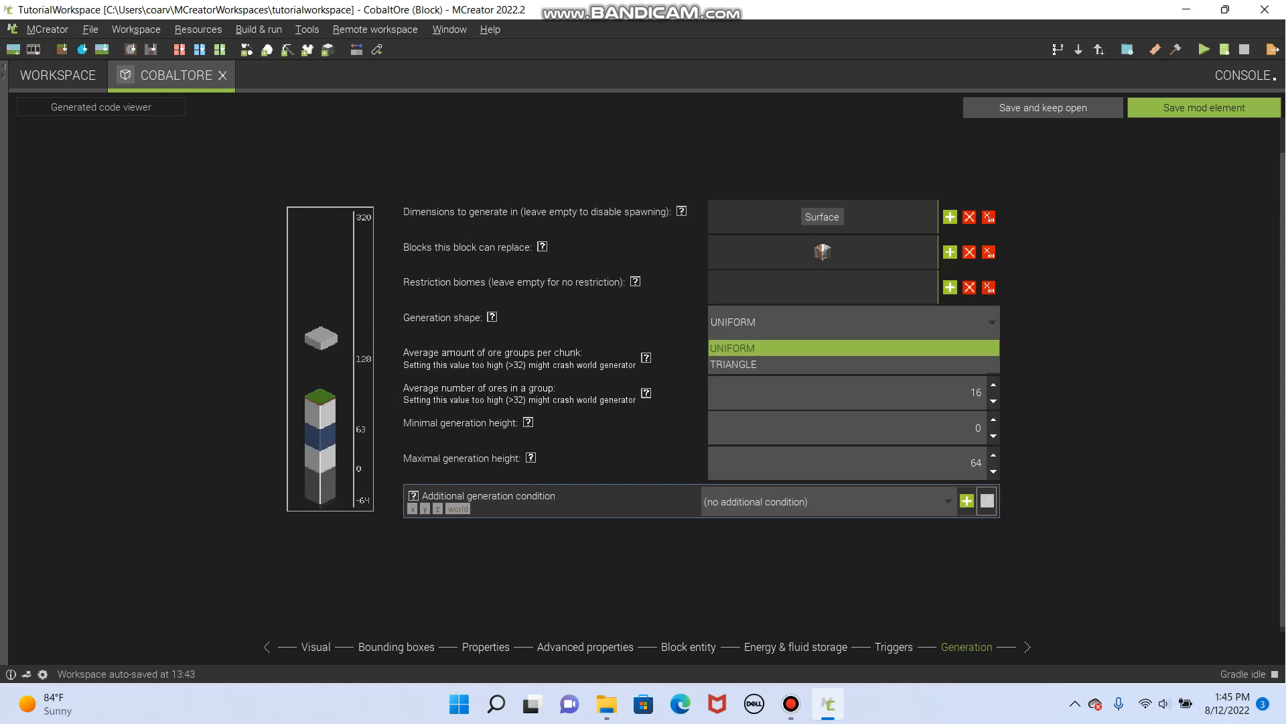
key(Return)
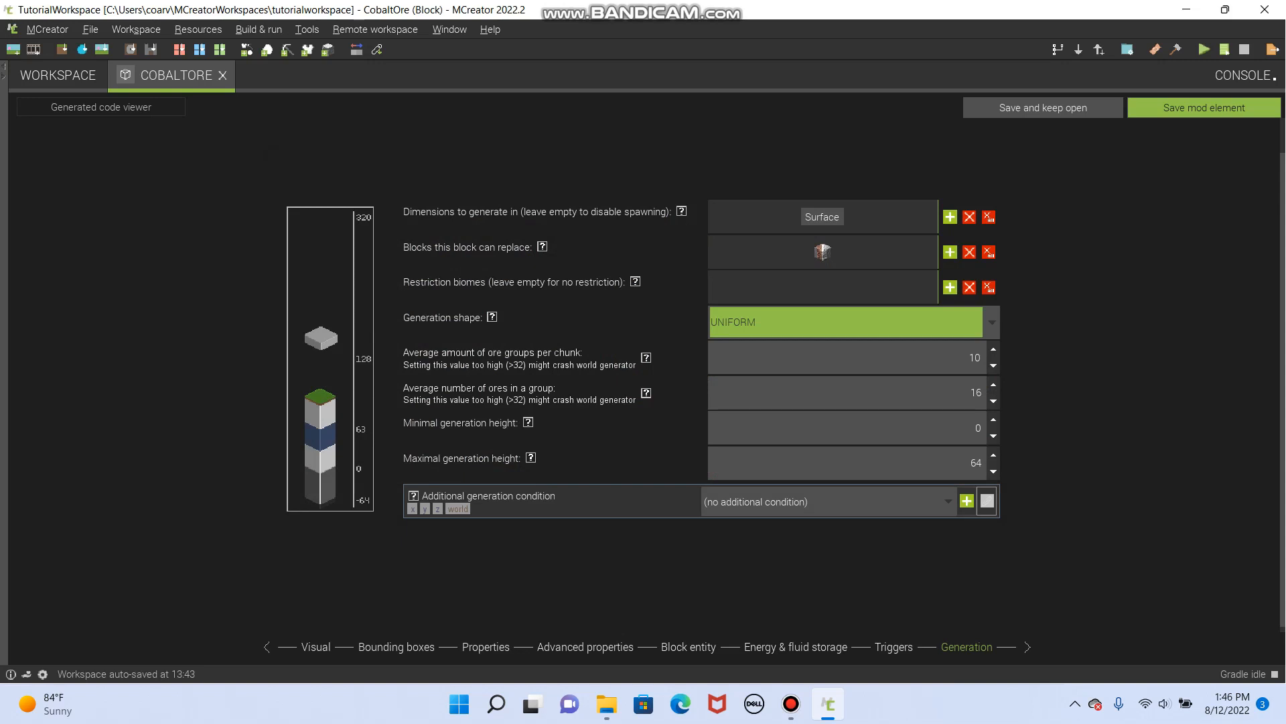
key(Tab)
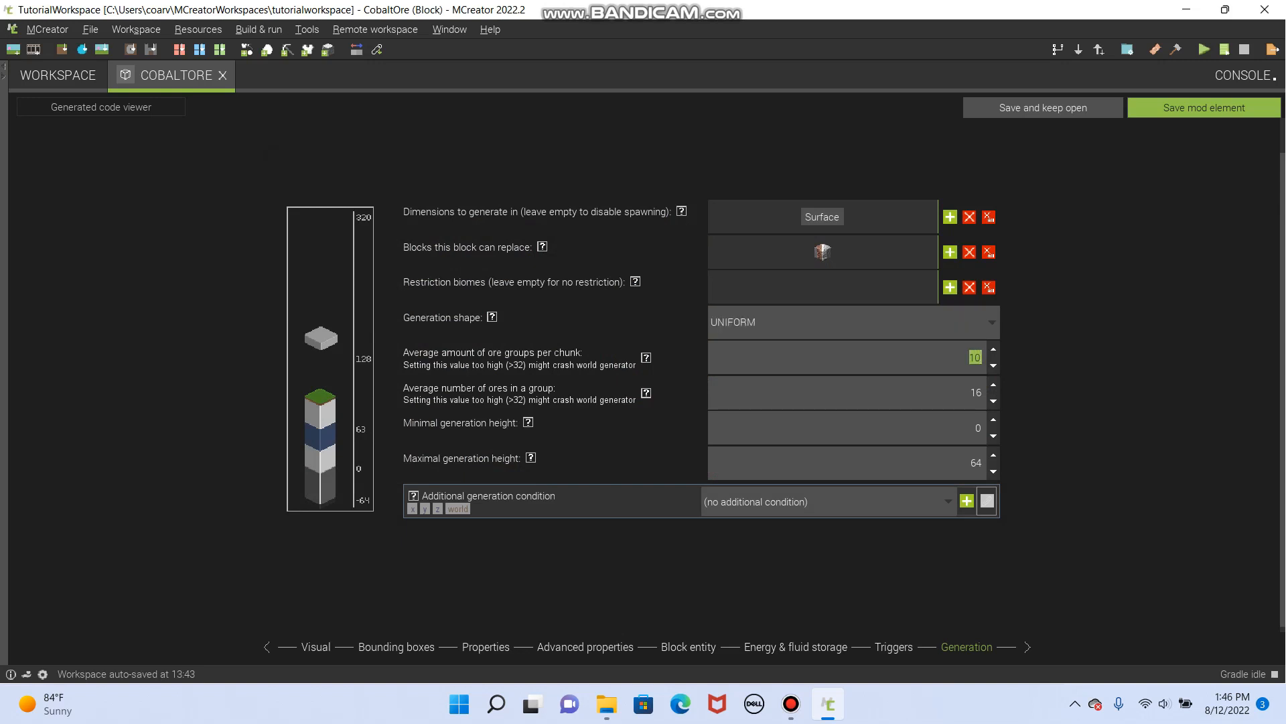
text(6)
- Set the average number of ores in a group to 9 for the CobaltOre generation
click(971, 393)
double_click(976, 392)
text(50)
drag(969, 392, 983, 392)
text(5)
double_click(977, 393)
text(9)
- Set the maximal generation height of the CobaltOre block to 100
click(971, 463)
double_click(971, 463)
text(100)
click(976, 427)
- Save the CobaltOre mod element and select it among the workspace's mod elements
click(1204, 108)
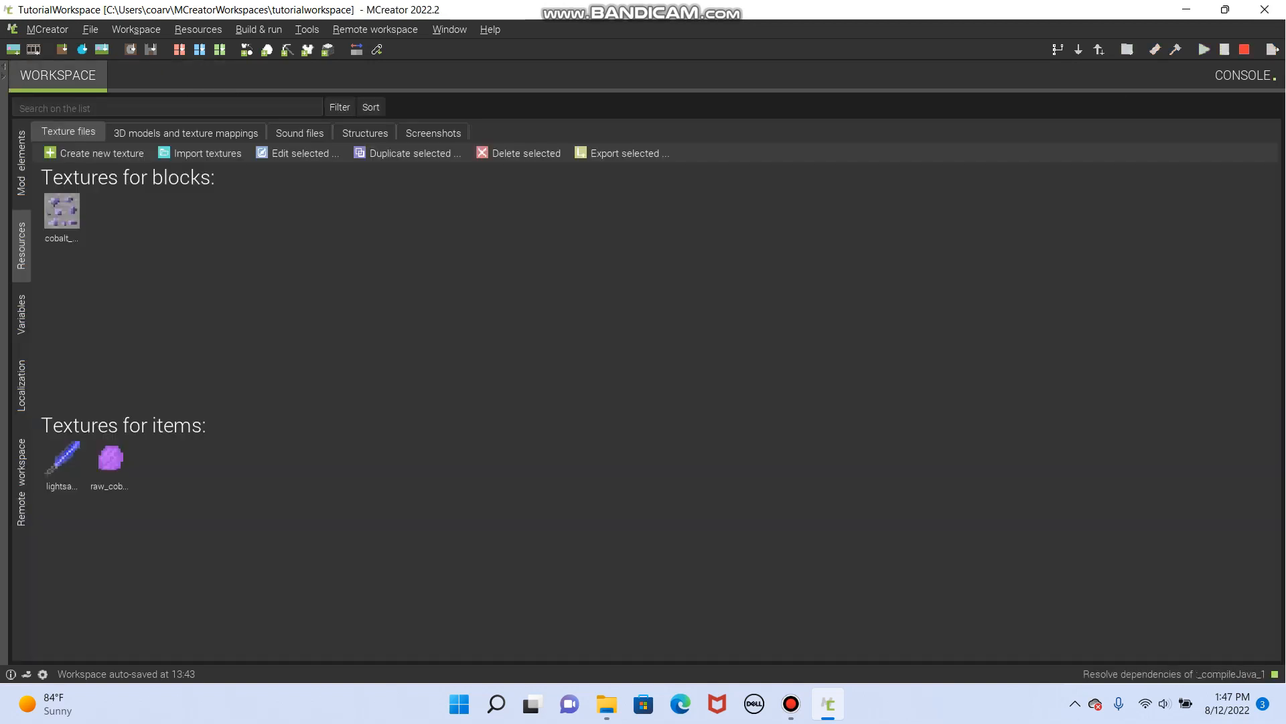
click(21, 163)
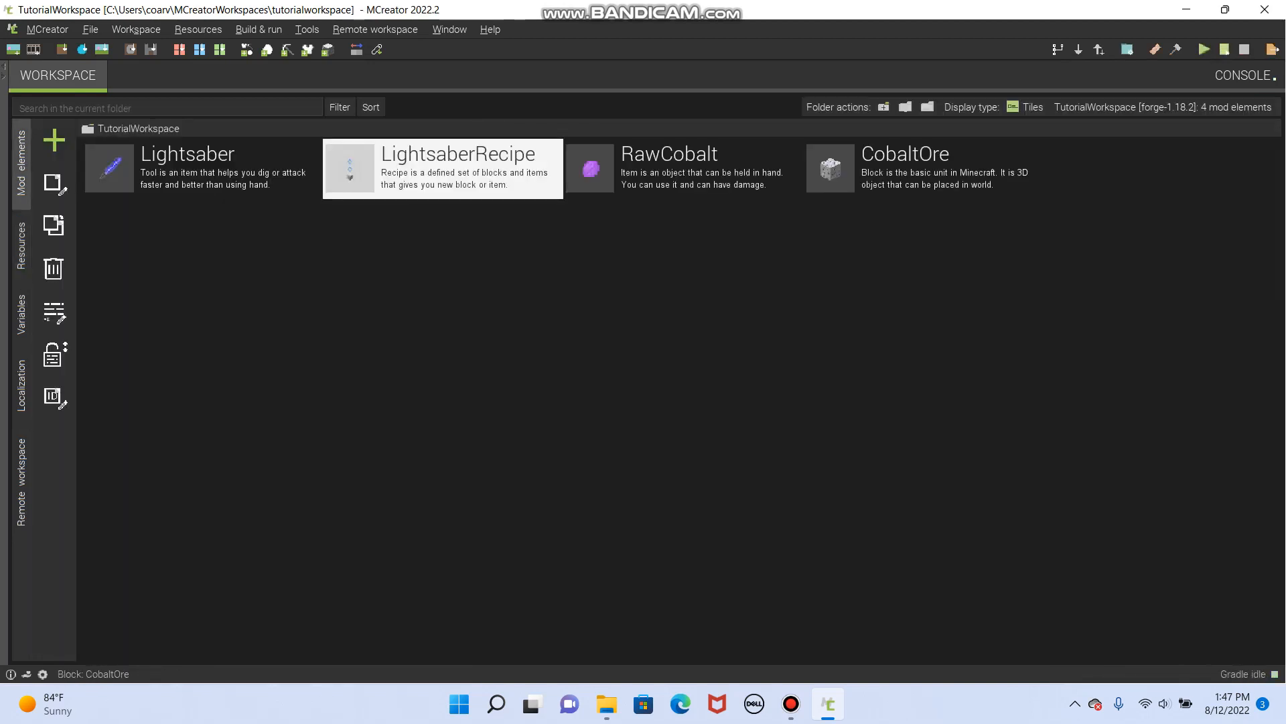
click(924, 169)
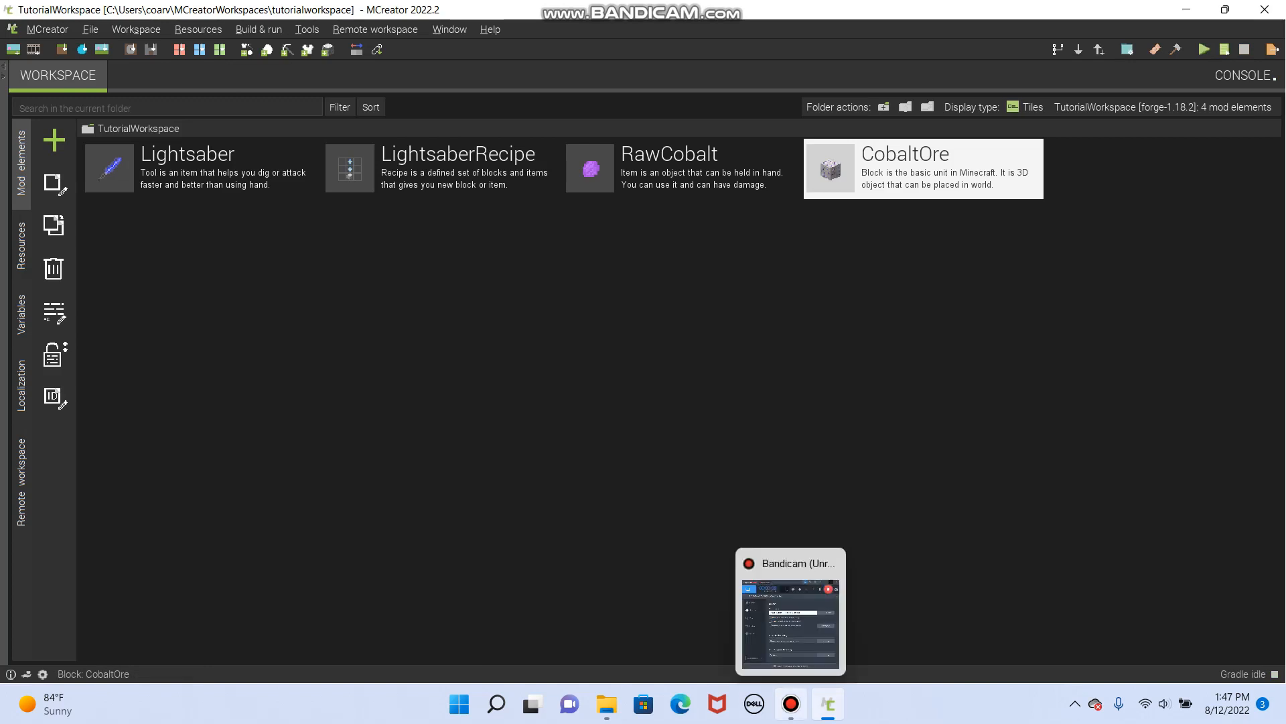
click(792, 704)
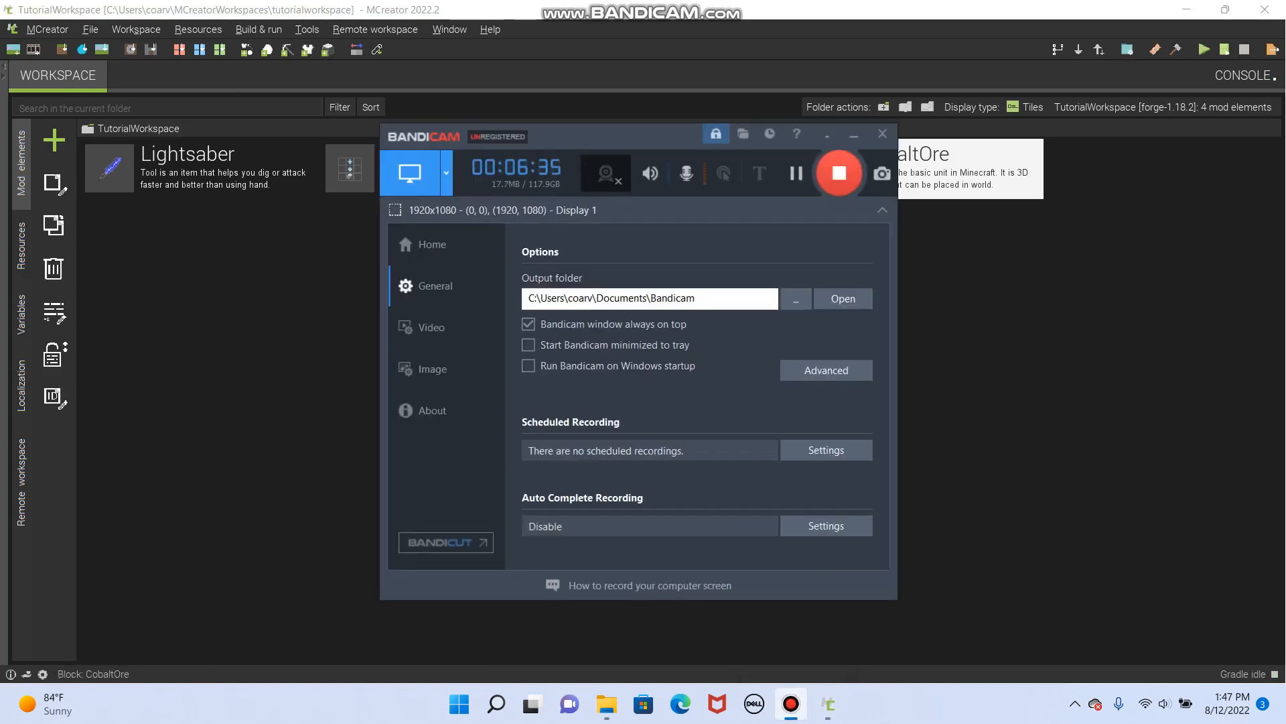
click(828, 703)
click(855, 134)
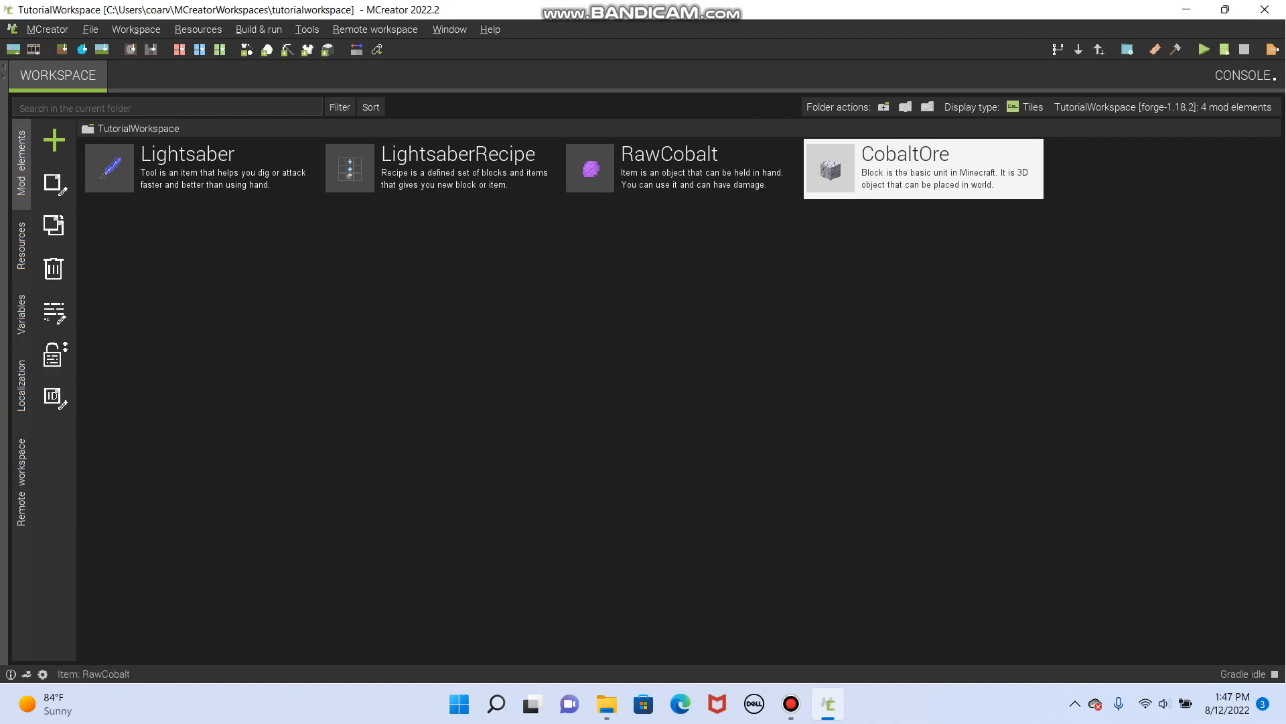
click(690, 169)
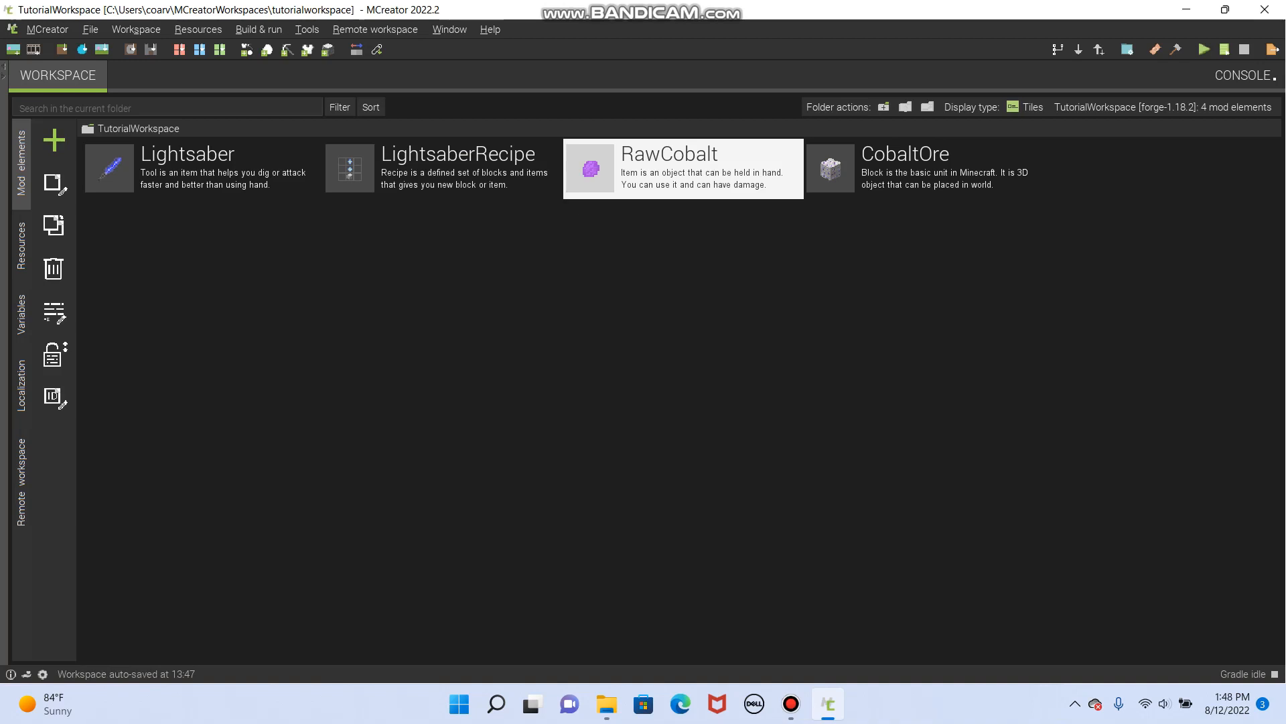
click(790, 704)
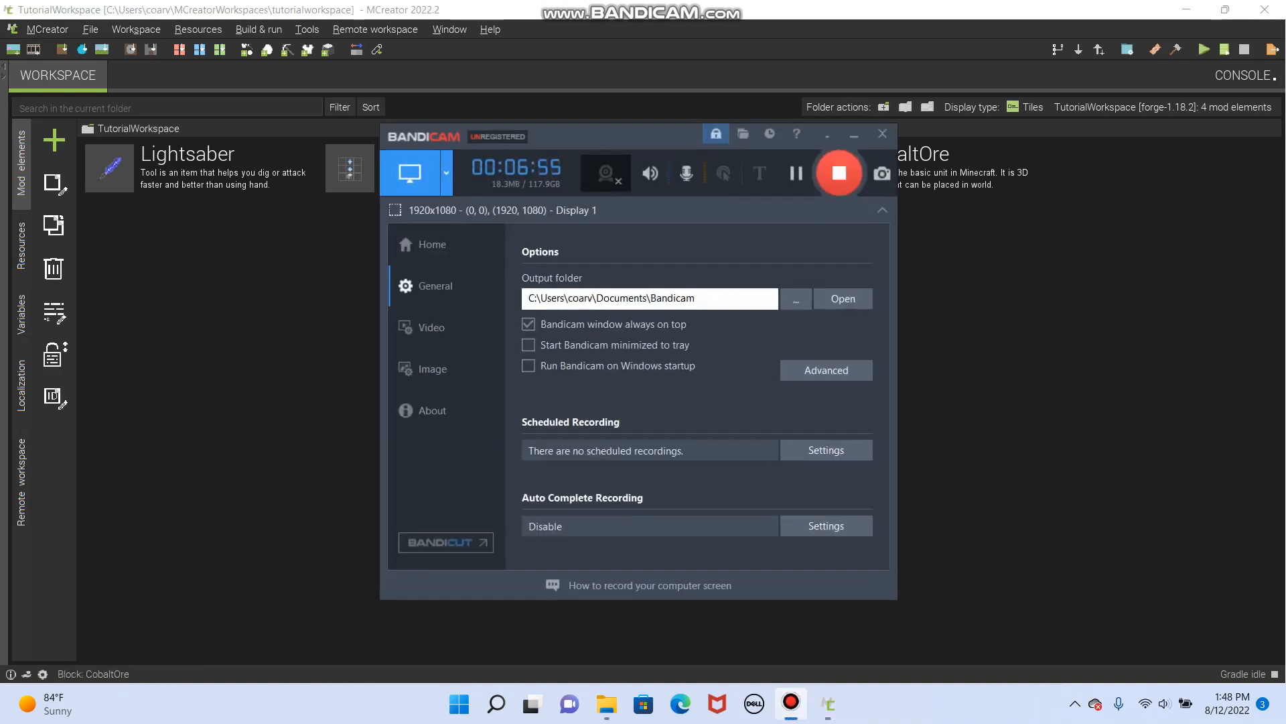